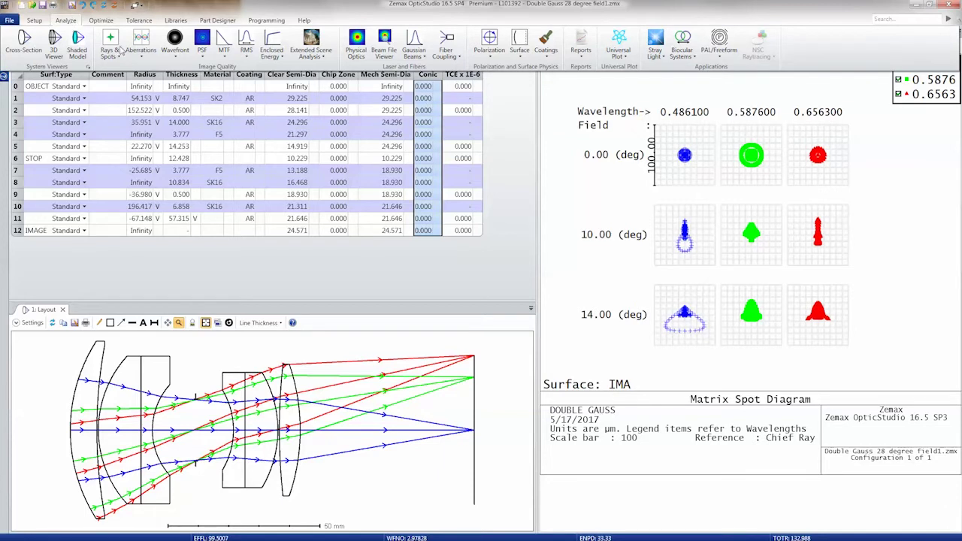
Open an Optical Path Difference fan plot, float it as a separate window and enlarge it.
{"action": "left_click", "coordinate": [177, 57]}
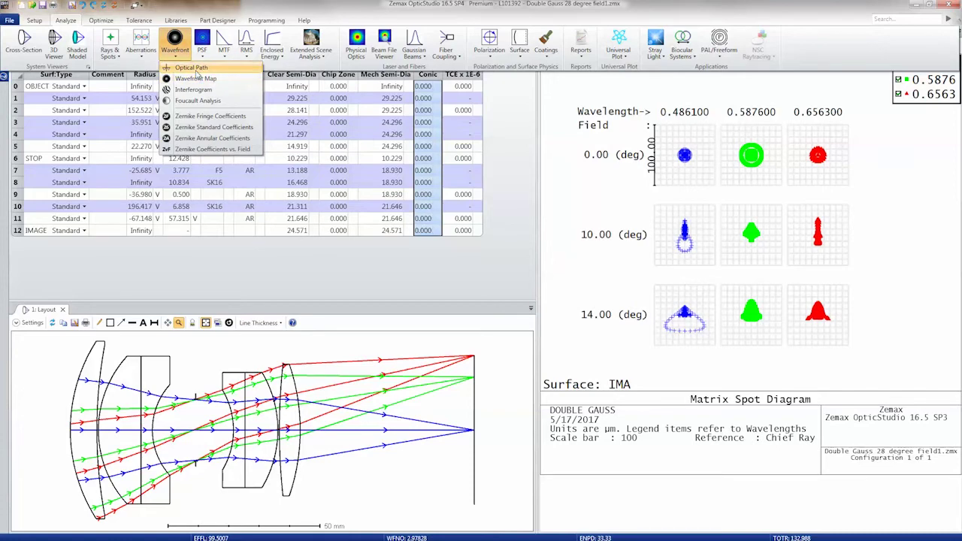
{"action": "left_click", "coordinate": [194, 68]}
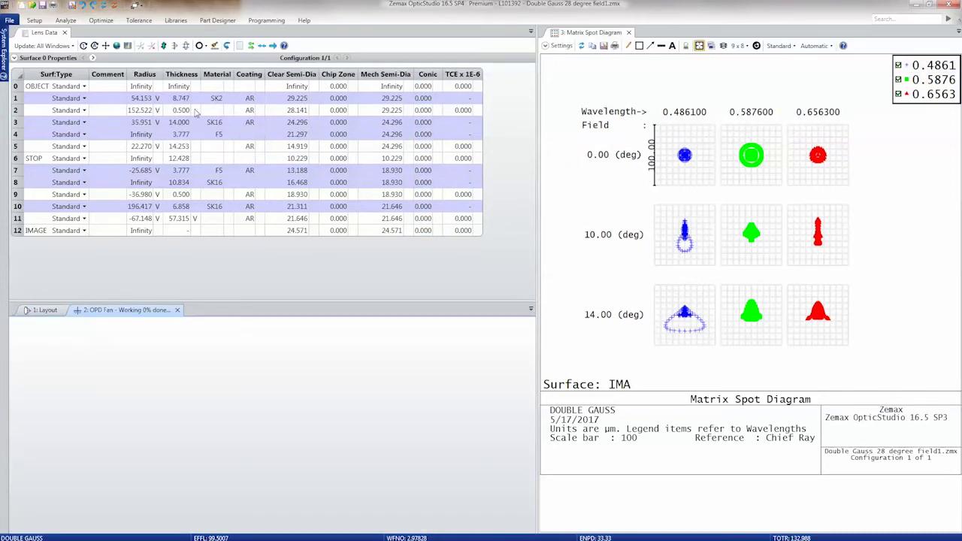
{"action": "double_click", "coordinate": [97, 311]}
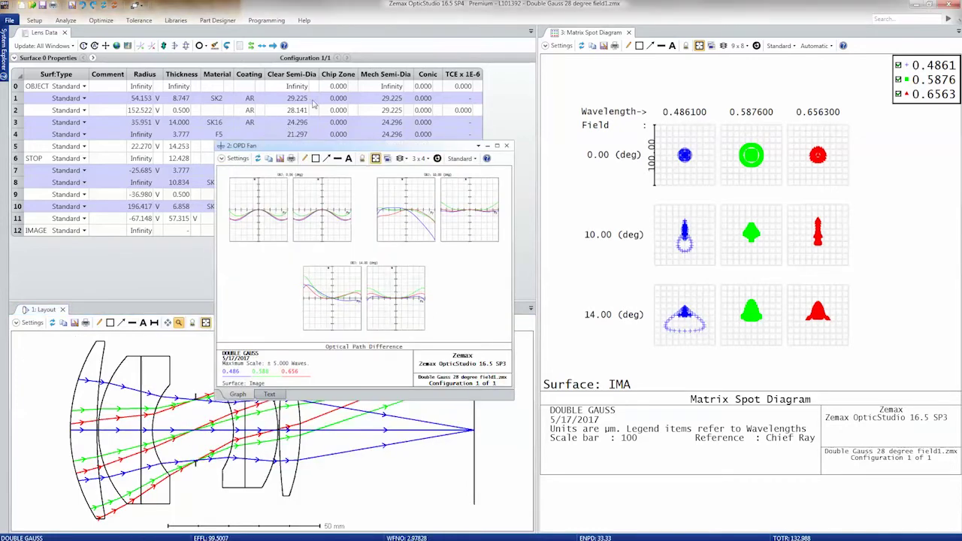
{"action": "left_click_drag", "start_coordinate": [297, 97], "coordinate": [297, 133]}
{"action": "left_click_drag", "start_coordinate": [514, 399], "coordinate": [630, 456]}
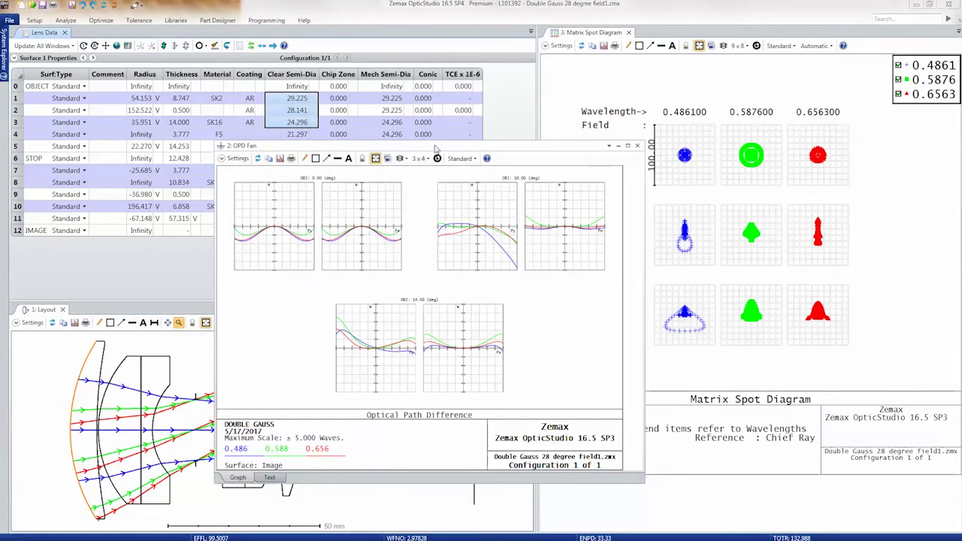
{"action": "left_click_drag", "start_coordinate": [433, 146], "coordinate": [511, 107]}
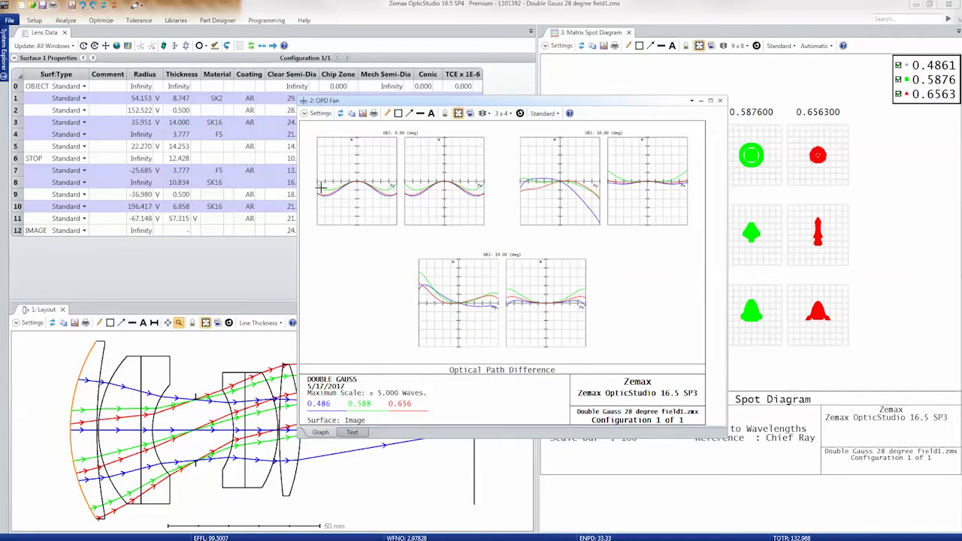
Examine the Reference OPD options in the Advanced section of the System Explorer.
{"action": "mouse_move", "coordinate": [398, 194]}
{"action": "mouse_move", "coordinate": [5, 50]}
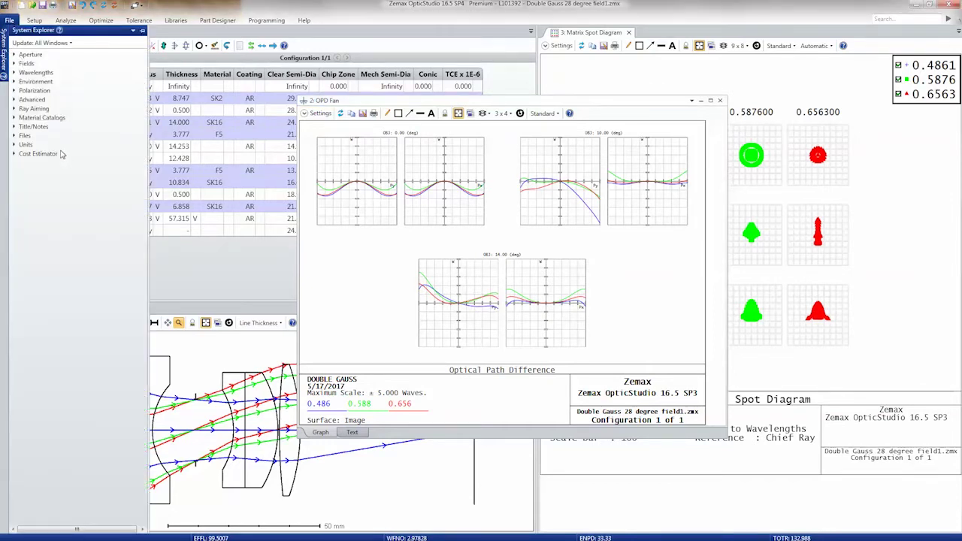
{"action": "left_click", "coordinate": [14, 101]}
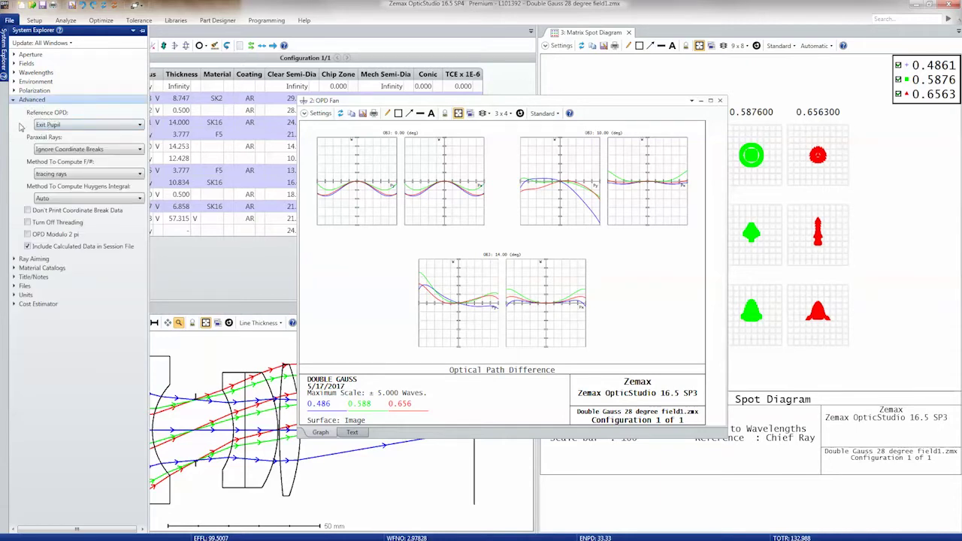
{"action": "left_click", "coordinate": [66, 127]}
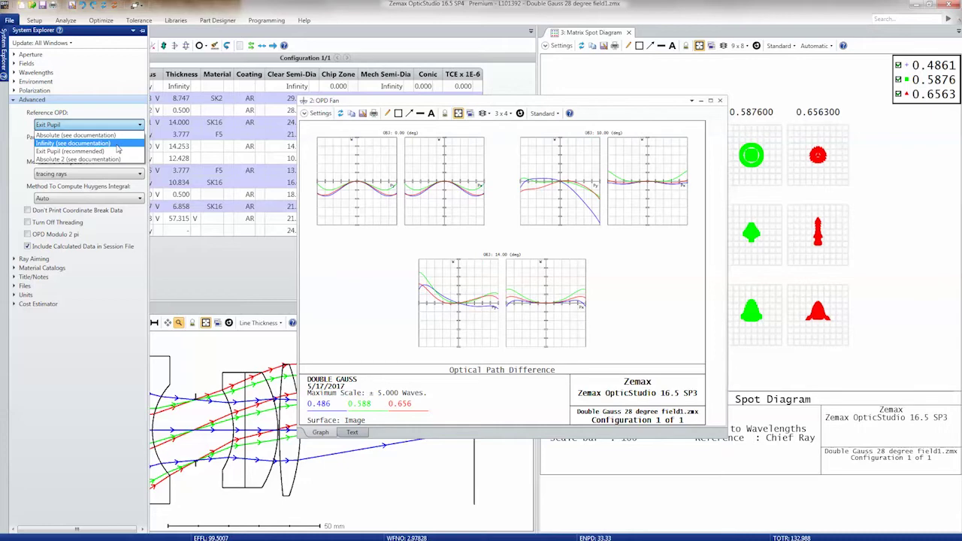
Move the OPD Fan window clear of the lens layout and select the STOP surface in the lens data.
{"action": "left_click", "coordinate": [347, 106]}
{"action": "left_click_drag", "start_coordinate": [347, 105], "coordinate": [464, 48]}
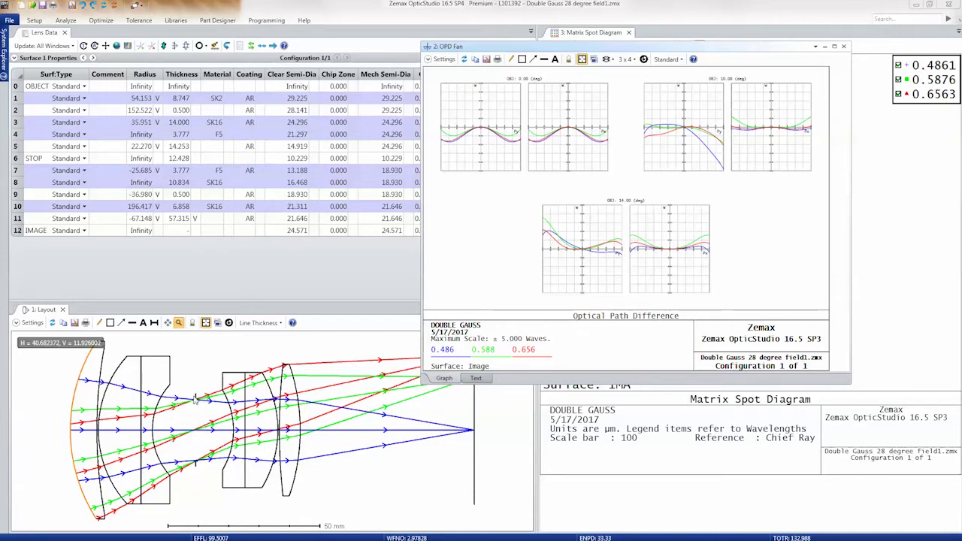
{"action": "left_click", "coordinate": [21, 158]}
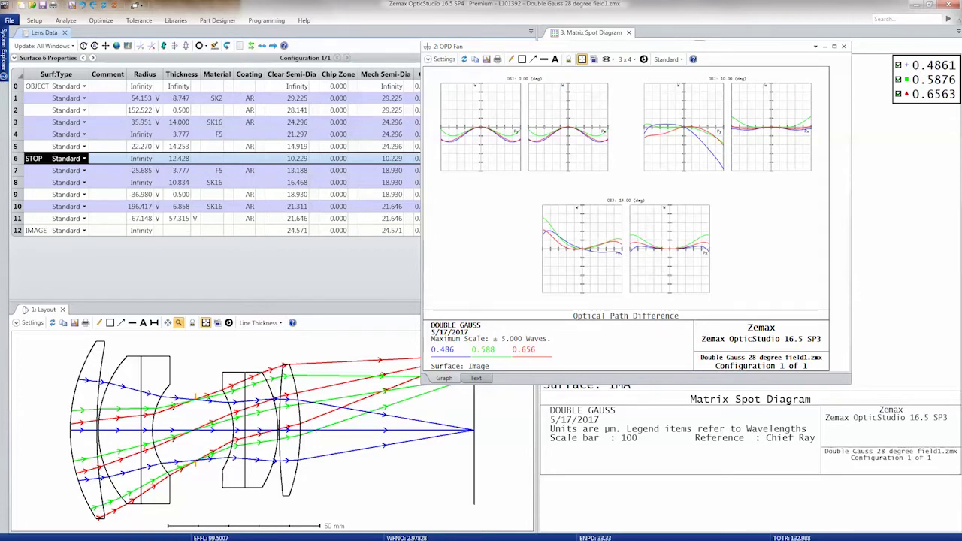
Compare the Exit Pupil reference with the other Reference OPD choices without changing the setting.
{"action": "left_click", "coordinate": [3, 47]}
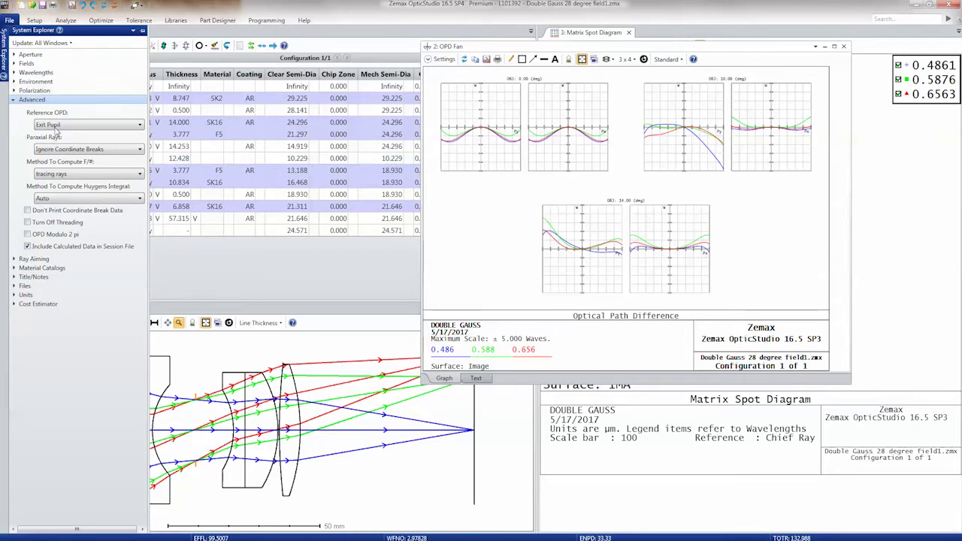
{"action": "left_click", "coordinate": [57, 124]}
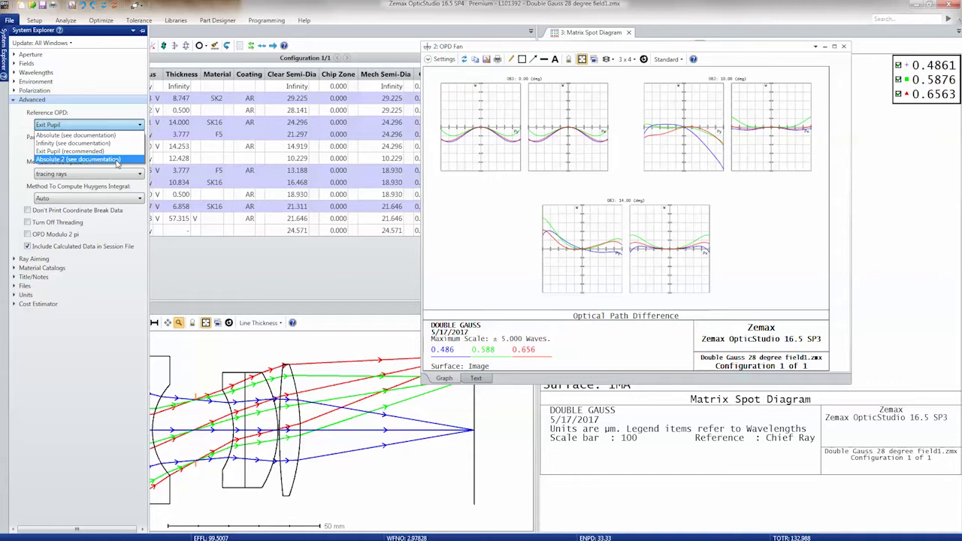
{"action": "left_click", "coordinate": [62, 34]}
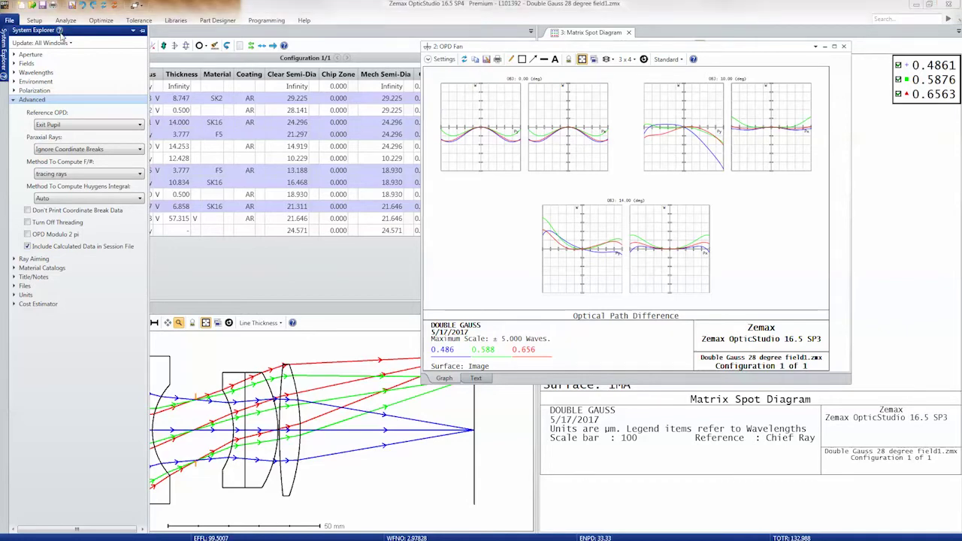
Read the Reference OPD help topic under the System Explorer's Advanced Options, and close the help.
{"action": "left_click", "coordinate": [59, 30]}
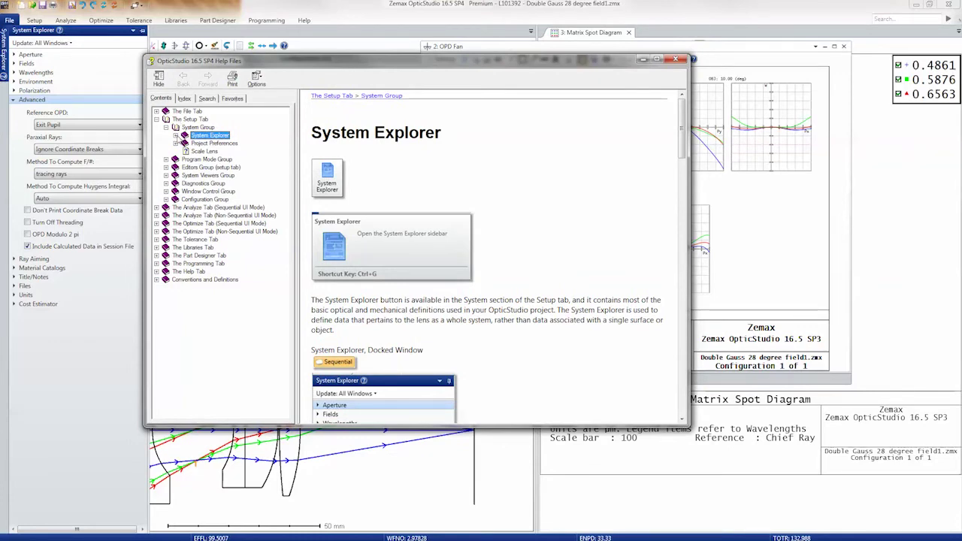
{"action": "left_click", "coordinate": [175, 135]}
{"action": "left_click", "coordinate": [185, 183]}
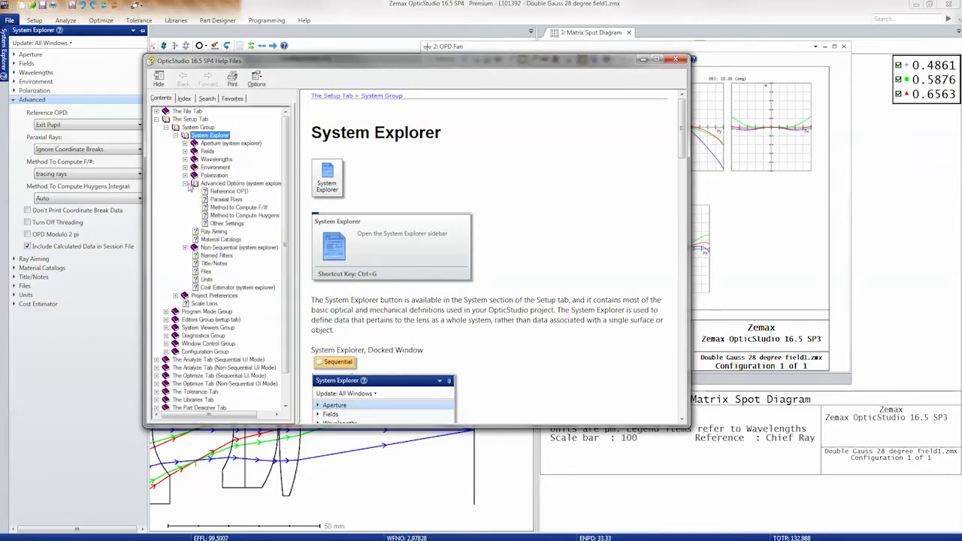
{"action": "left_click", "coordinate": [222, 192]}
{"action": "left_click", "coordinate": [350, 202]}
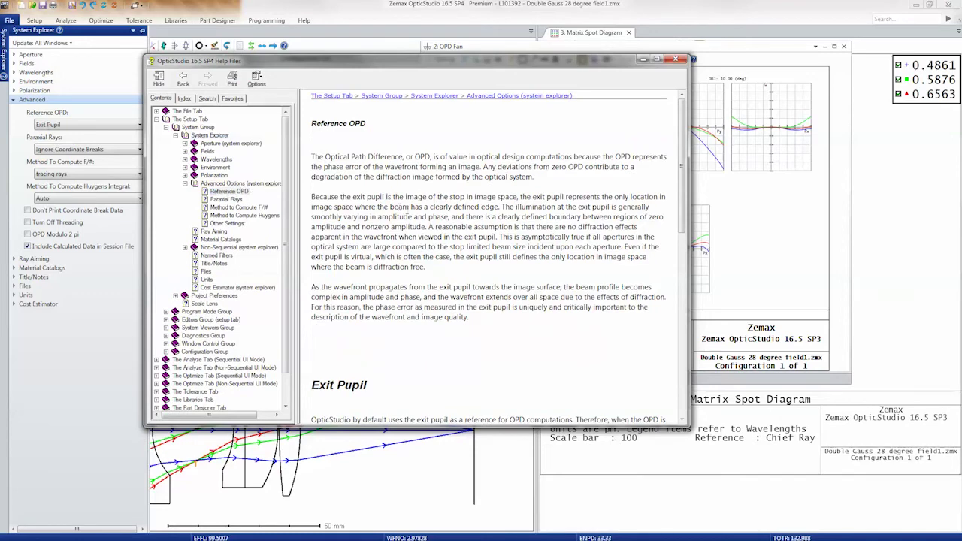
{"action": "scroll", "coordinate": [342, 194], "scroll_direction": "down", "scroll_amount": 10}
{"action": "scroll", "coordinate": [335, 189], "scroll_direction": "up", "scroll_amount": 10}
{"action": "left_click", "coordinate": [675, 59]}
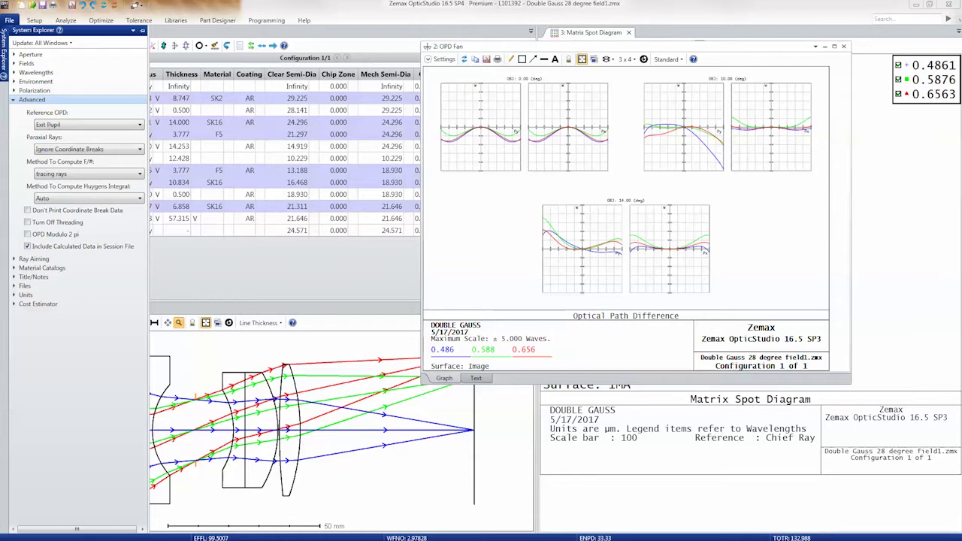
{"action": "left_click", "coordinate": [273, 260]}
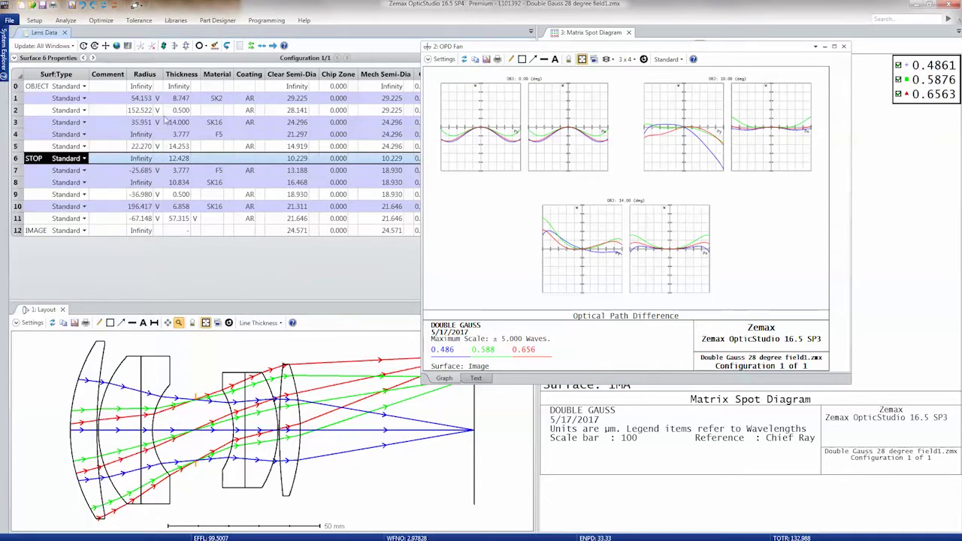
Set the System Explorer's update mode to Editors Only.
{"action": "mouse_move", "coordinate": [4, 43]}
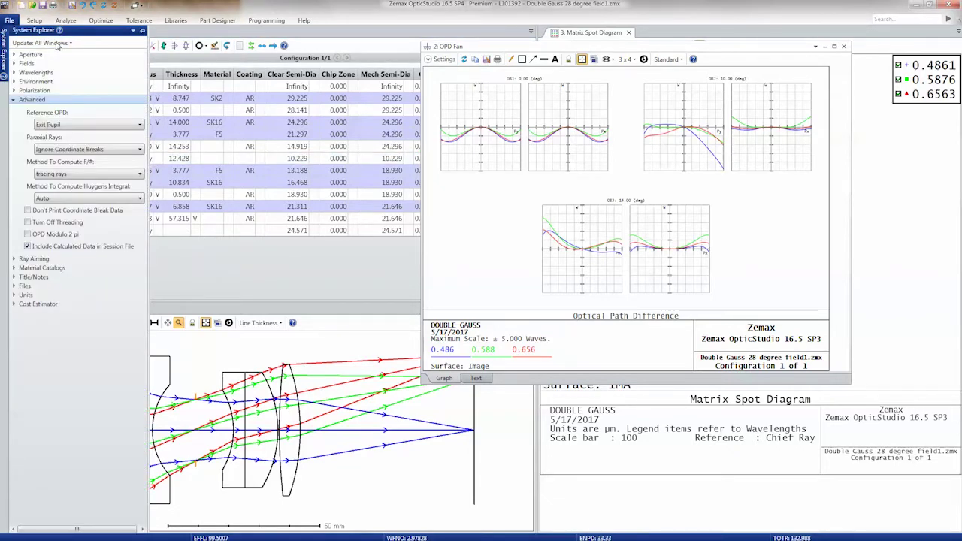
{"action": "left_click", "coordinate": [41, 43]}
{"action": "left_click", "coordinate": [73, 68]}
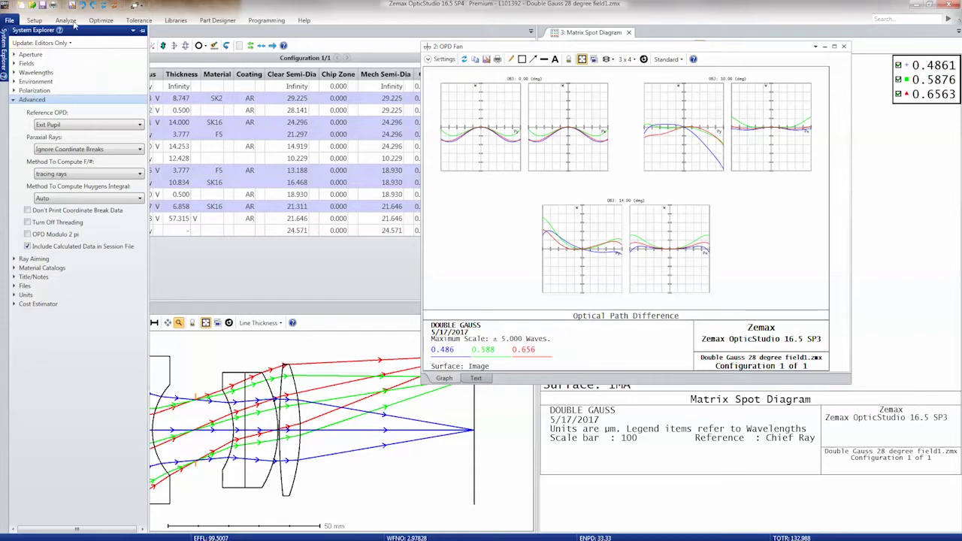
Create an RMS vs. Field analysis plot for the double Gauss lens.
{"action": "left_click", "coordinate": [65, 21]}
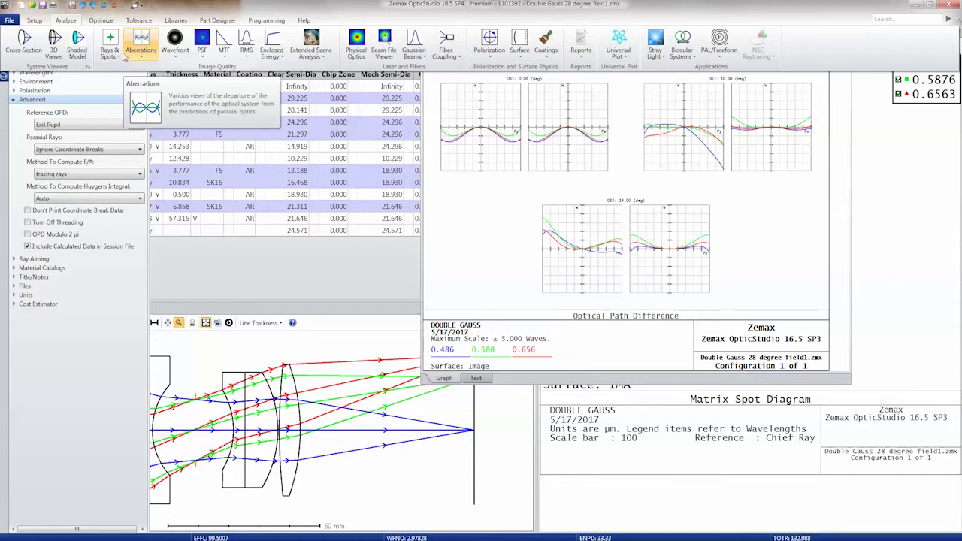
{"action": "left_click", "coordinate": [248, 55]}
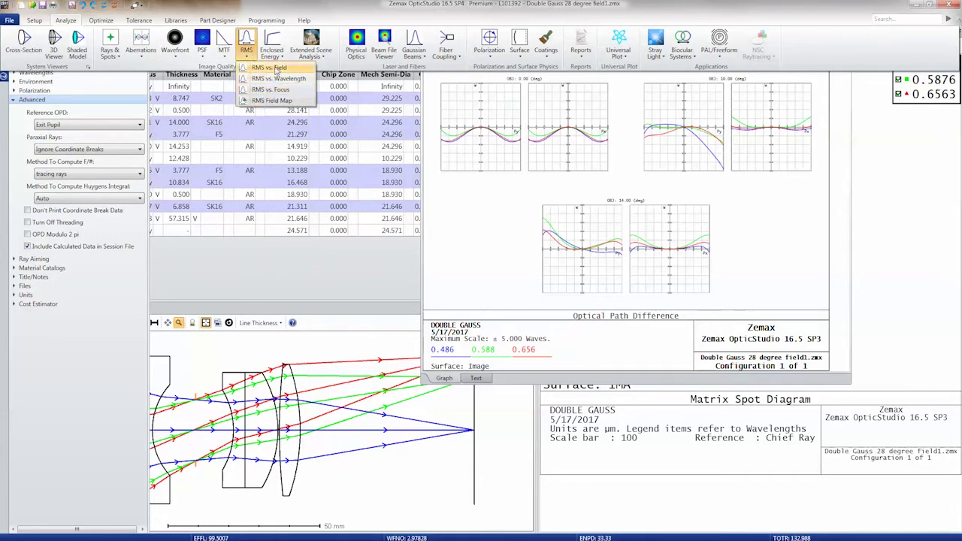
{"action": "left_click", "coordinate": [272, 68]}
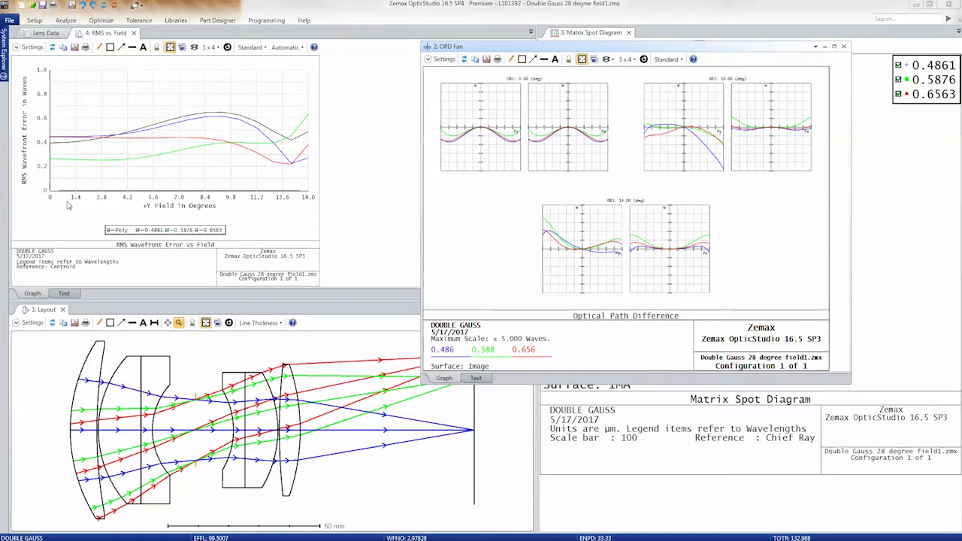
Set the RMS vs. Field plot's data type to Strehl Ratio and close its settings.
{"action": "left_click", "coordinate": [27, 49]}
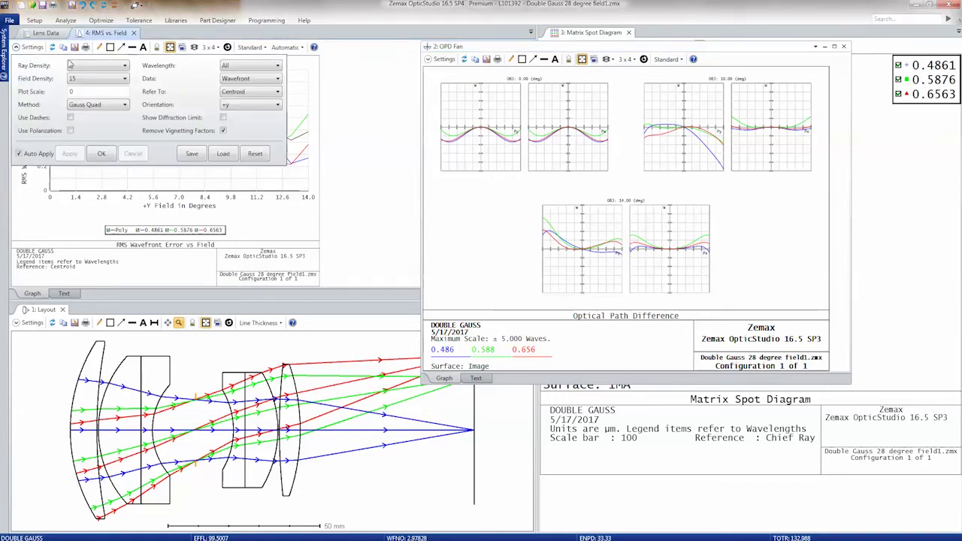
{"action": "left_click", "coordinate": [235, 80]}
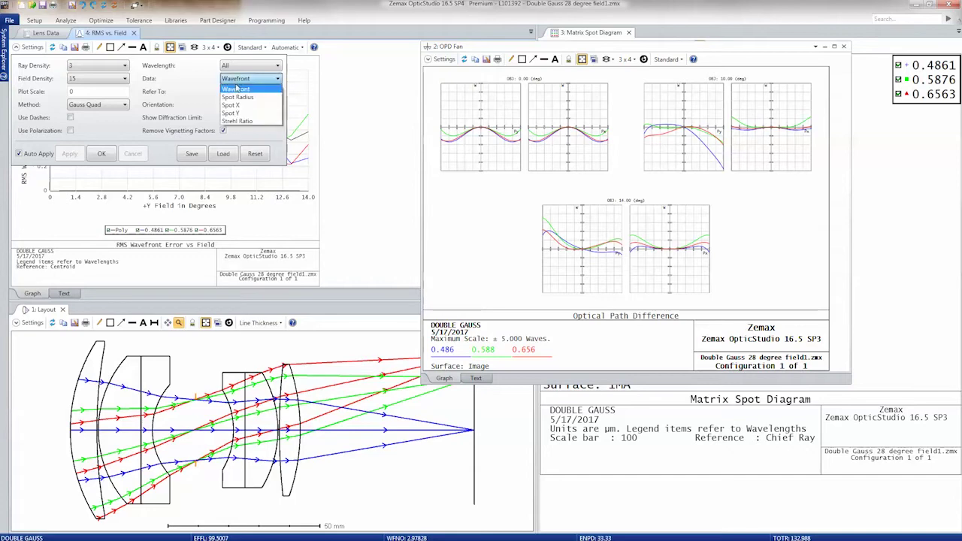
{"action": "left_click", "coordinate": [237, 121]}
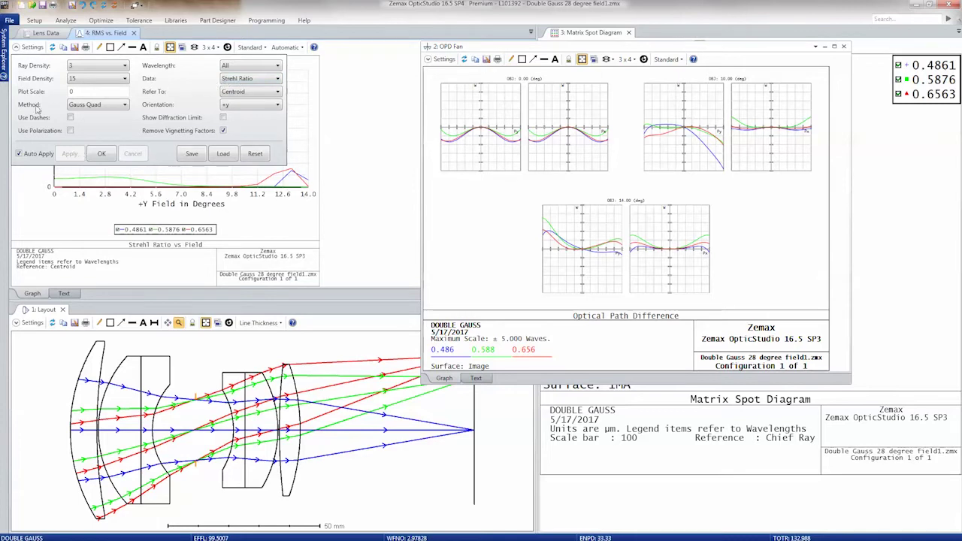
{"action": "left_click", "coordinate": [101, 153]}
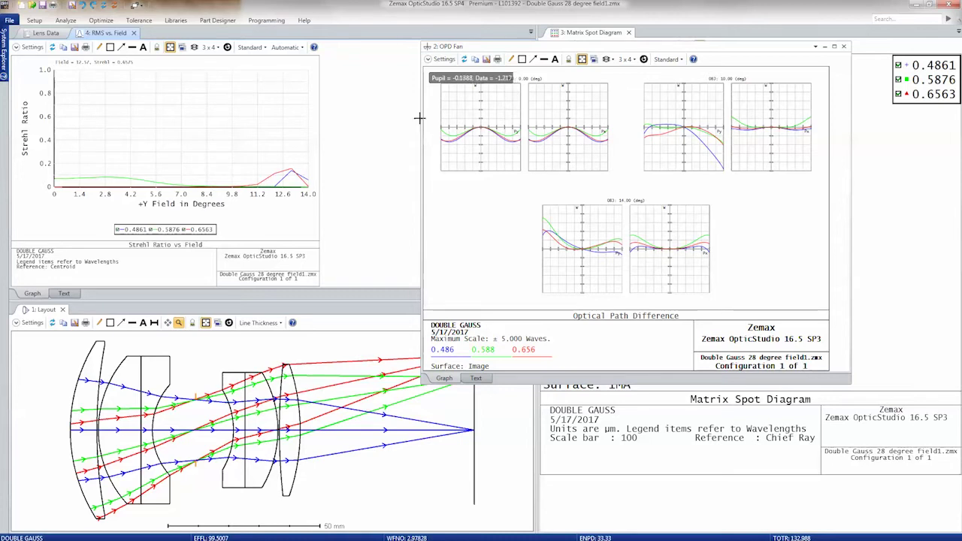
Open a Physical Optics Propagation analysis, move the OPD Fan window aside and float the new analysis as a separate window.
{"action": "left_click", "coordinate": [66, 20]}
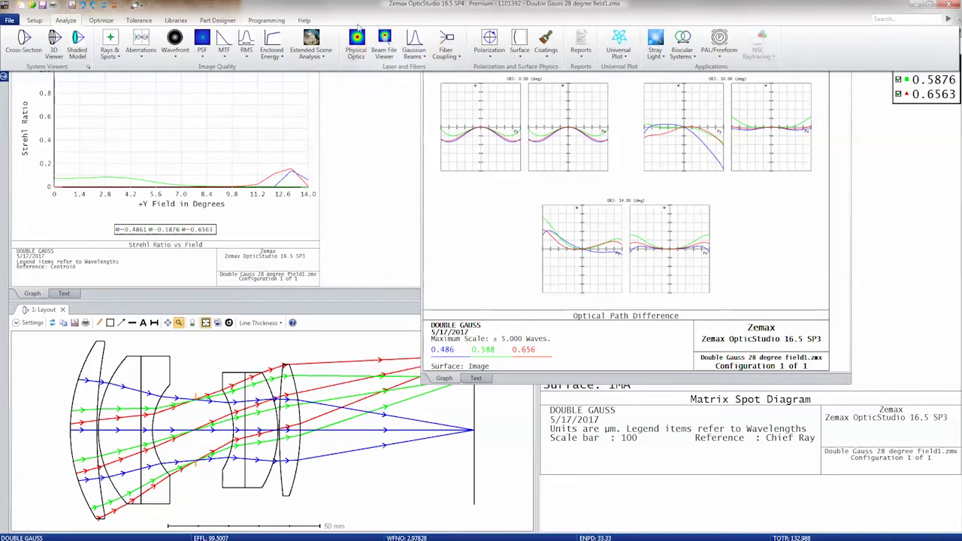
{"action": "left_click", "coordinate": [455, 58]}
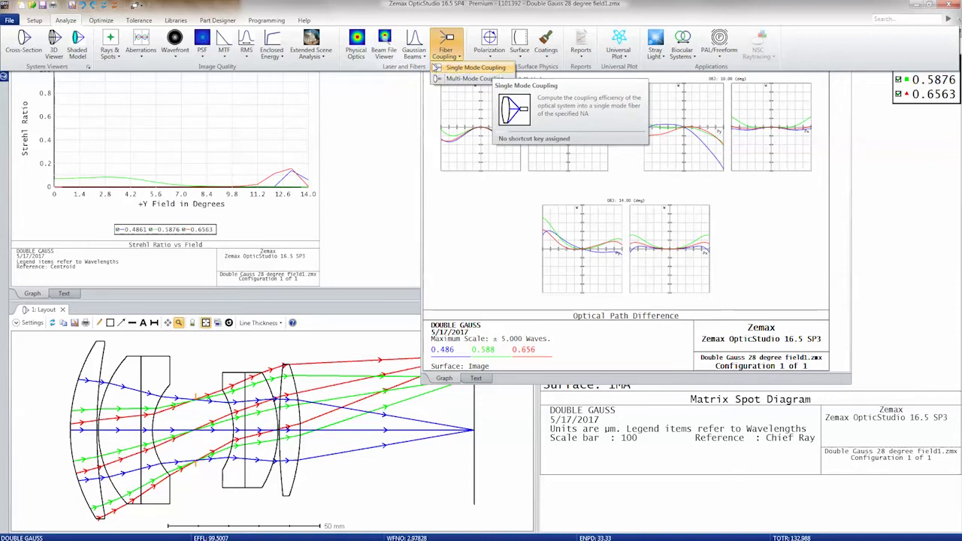
{"action": "left_click", "coordinate": [360, 43]}
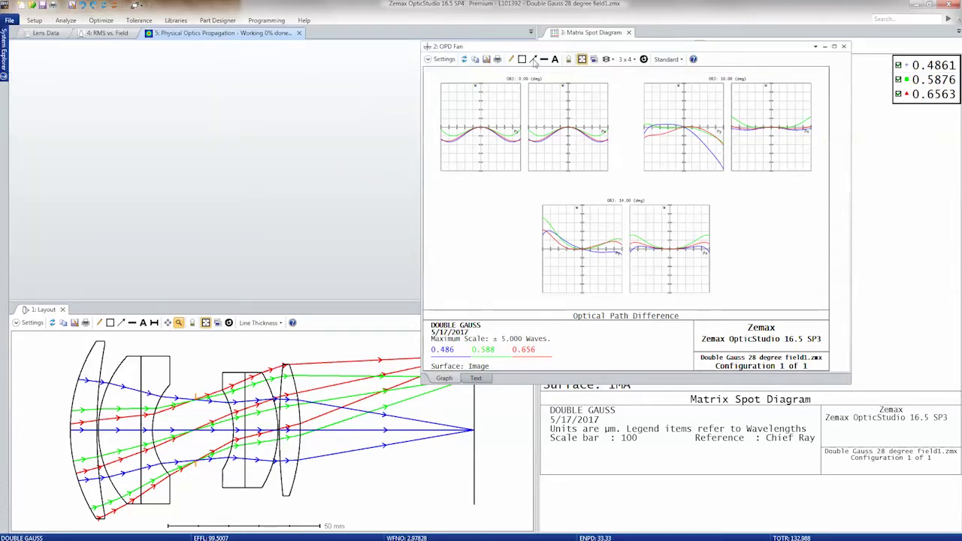
{"action": "left_click_drag", "start_coordinate": [478, 47], "coordinate": [569, 35]}
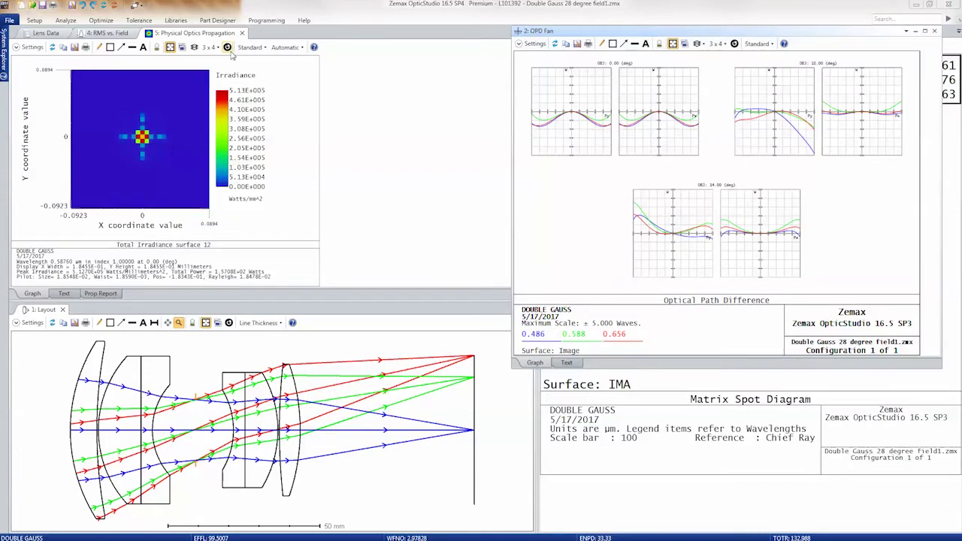
{"action": "left_click_drag", "start_coordinate": [198, 36], "coordinate": [288, 116]}
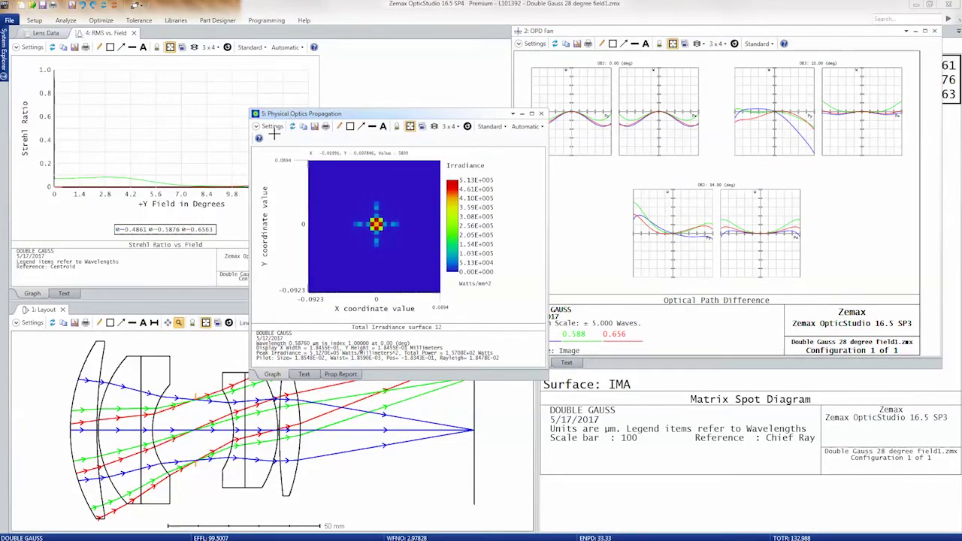
Enable Compute Fiber Coupling Integral in the Physical Optics Propagation fiber data, and enlarge the analysis window.
{"action": "left_click", "coordinate": [273, 127]}
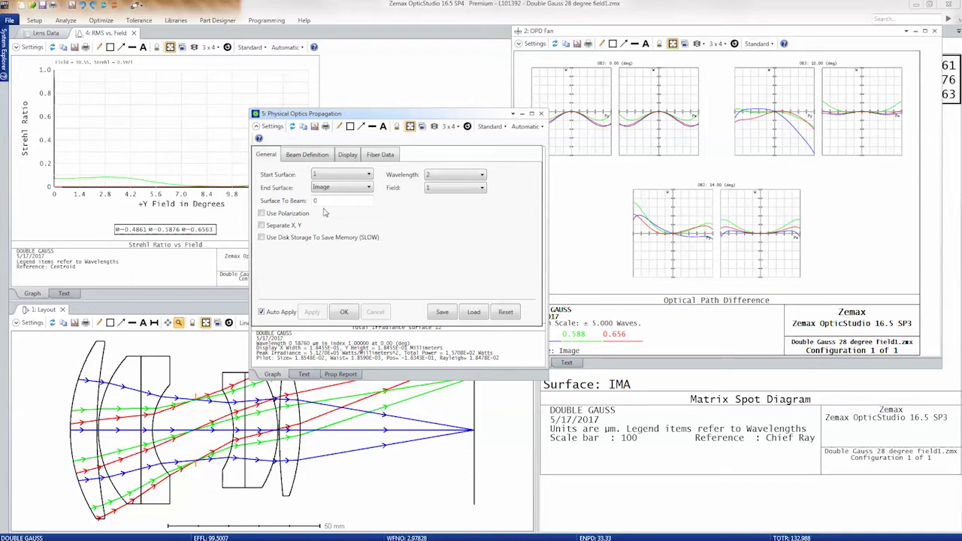
{"action": "left_click", "coordinate": [390, 157]}
{"action": "left_click", "coordinate": [305, 173]}
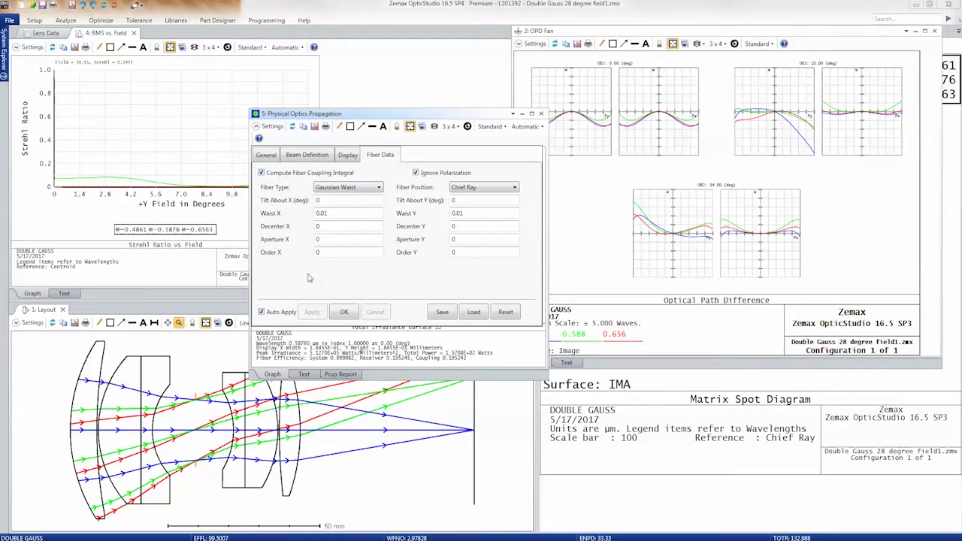
{"action": "left_click_drag", "start_coordinate": [546, 377], "coordinate": [640, 441]}
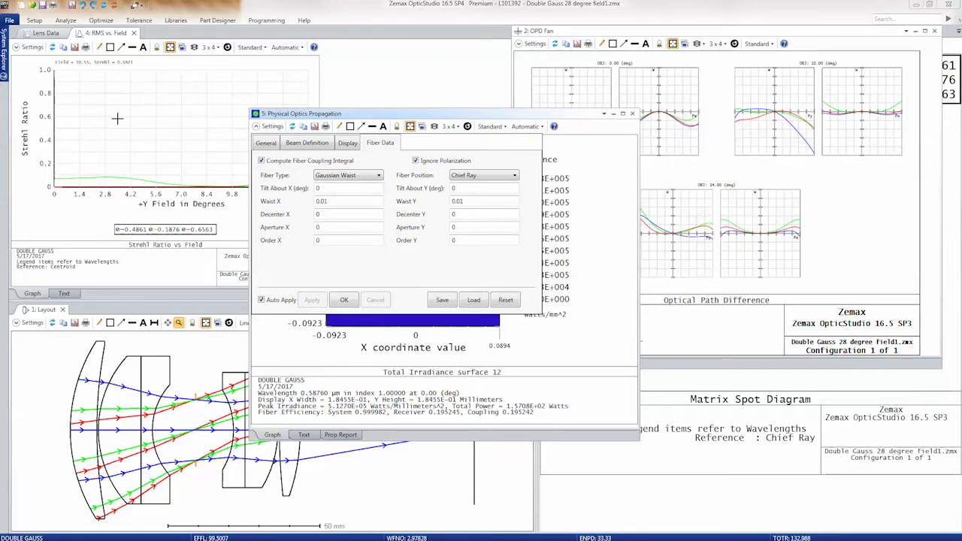
Close the Physical Optics Propagation and RMS vs. Field analyses and bring up the system settings beside the Lens Data.
{"action": "left_click", "coordinate": [631, 113]}
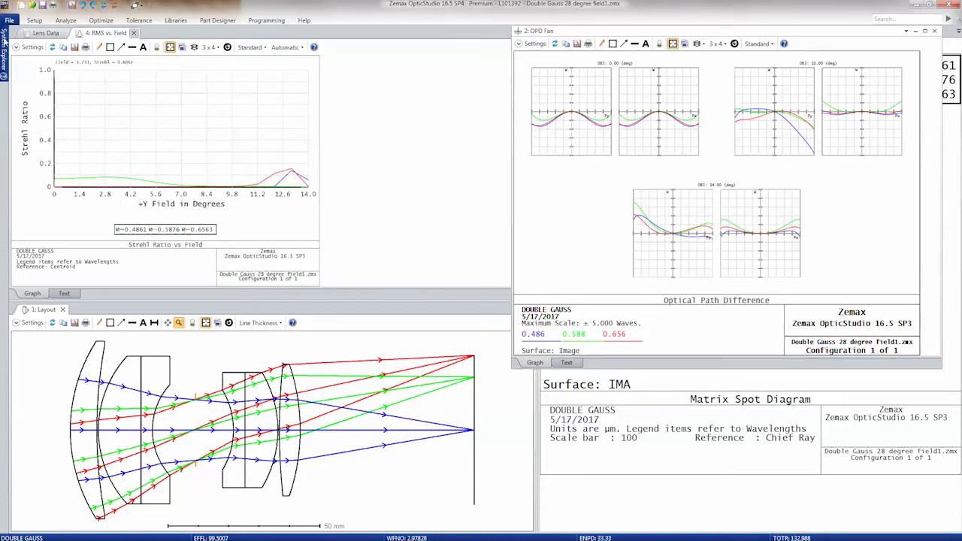
{"action": "left_click", "coordinate": [134, 34]}
{"action": "left_click", "coordinate": [142, 35]}
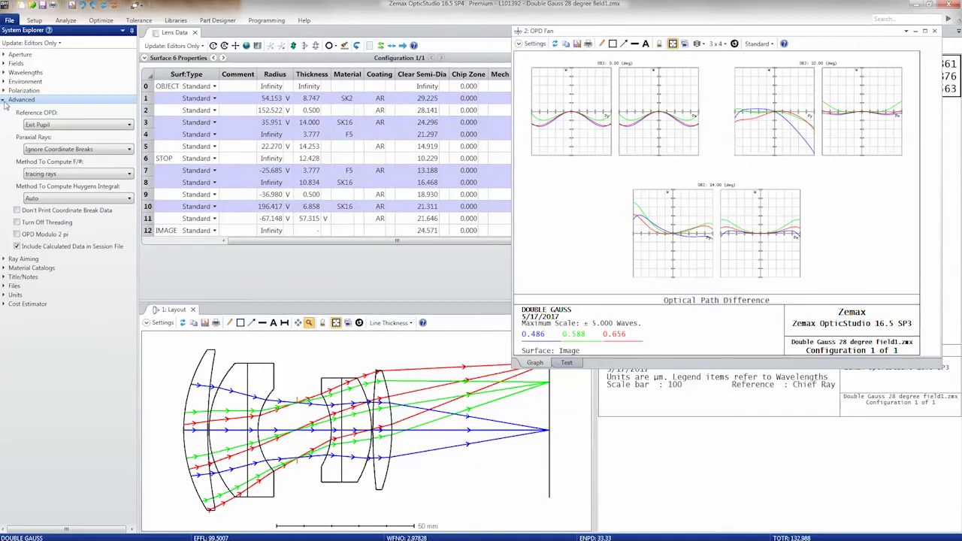
Enable Adjust Index Data To Environment in the system's environment settings.
{"action": "left_click", "coordinate": [5, 100]}
{"action": "left_click", "coordinate": [6, 82]}
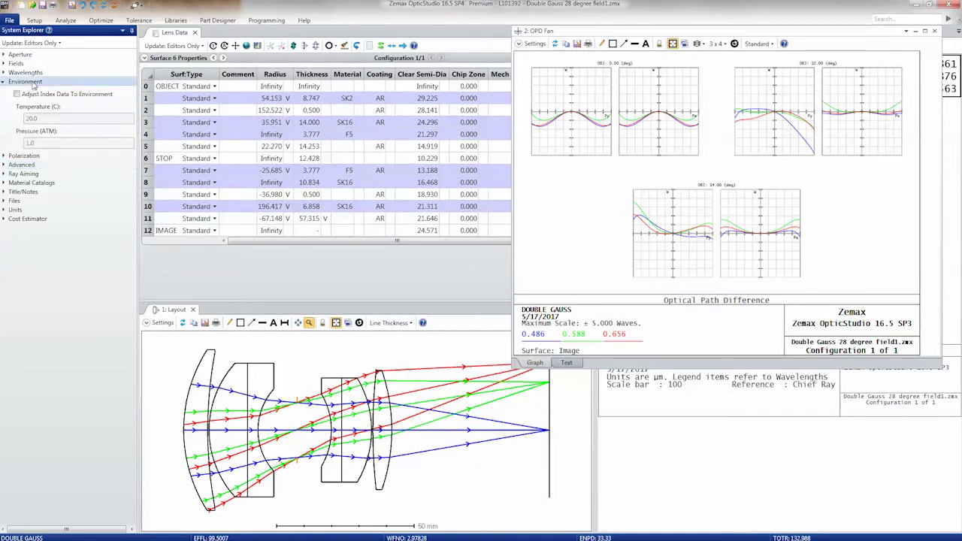
{"action": "left_click", "coordinate": [21, 91]}
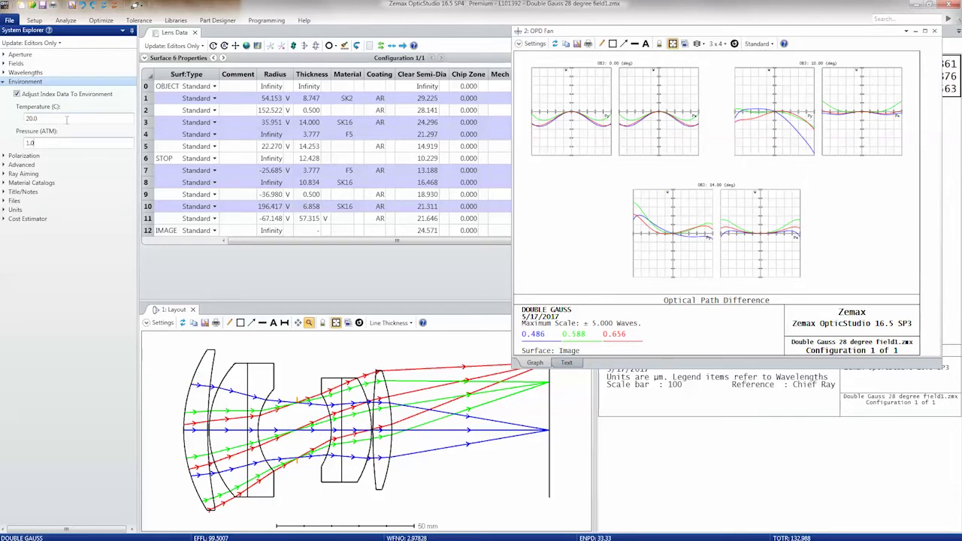
Make 3 thermal configurations from 20 to 100 degrees, deleting existing configuration data and sorting by surface.
{"action": "left_click", "coordinate": [35, 22]}
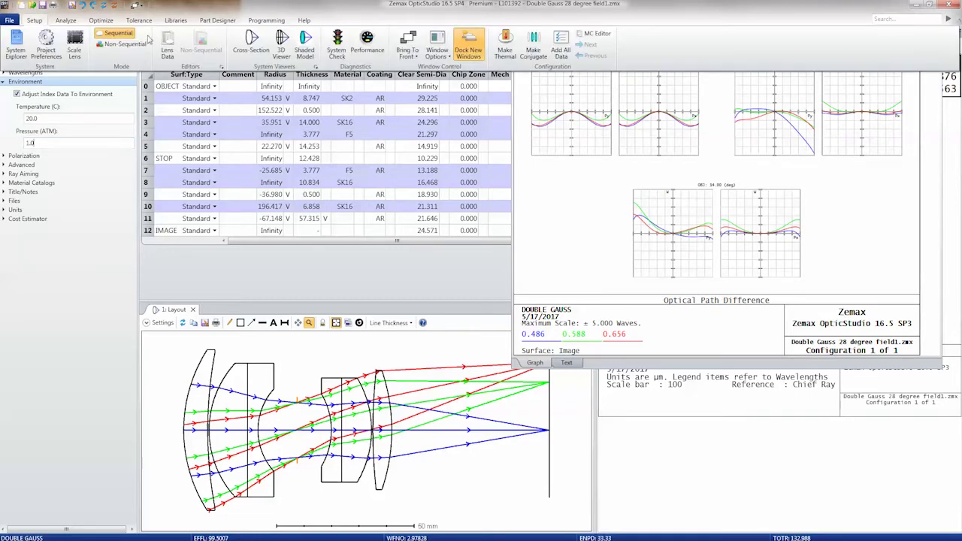
{"action": "left_click", "coordinate": [505, 47]}
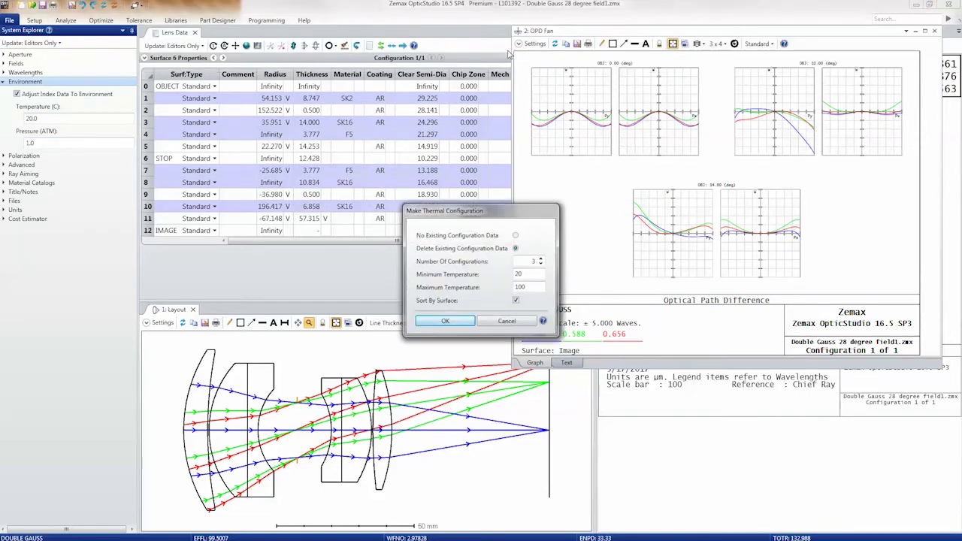
{"action": "left_click_drag", "start_coordinate": [444, 214], "coordinate": [304, 144]}
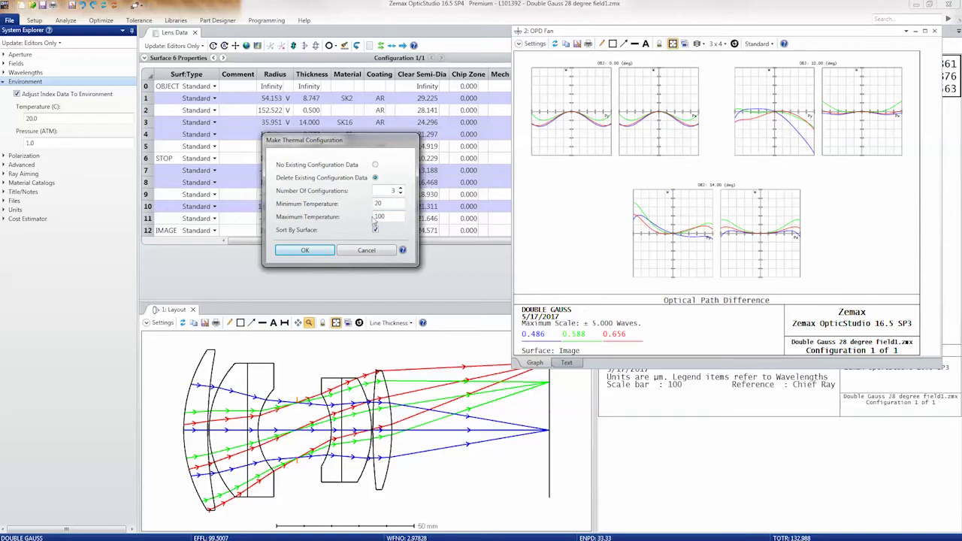
{"action": "left_click", "coordinate": [312, 250]}
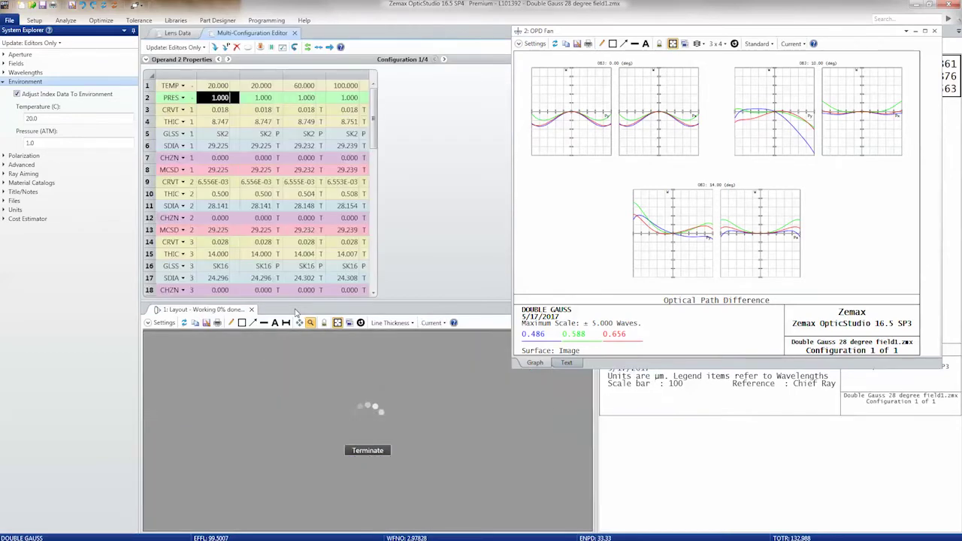
Close the OPD Fan, then float the Multi-Configuration Editor and enlarge it to show more operand rows.
{"action": "left_click", "coordinate": [935, 30]}
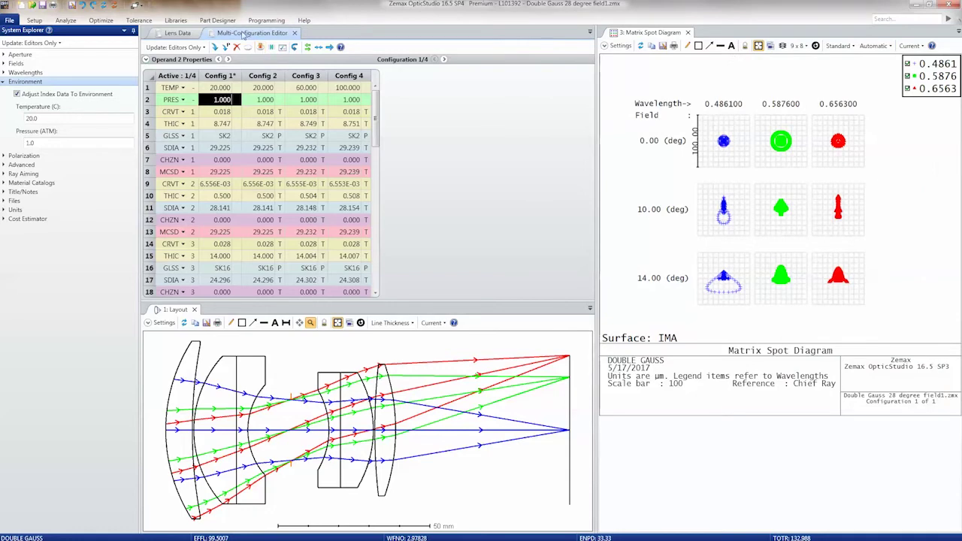
{"action": "left_click_drag", "start_coordinate": [248, 33], "coordinate": [272, 157]}
{"action": "left_click_drag", "start_coordinate": [205, 33], "coordinate": [426, 191]}
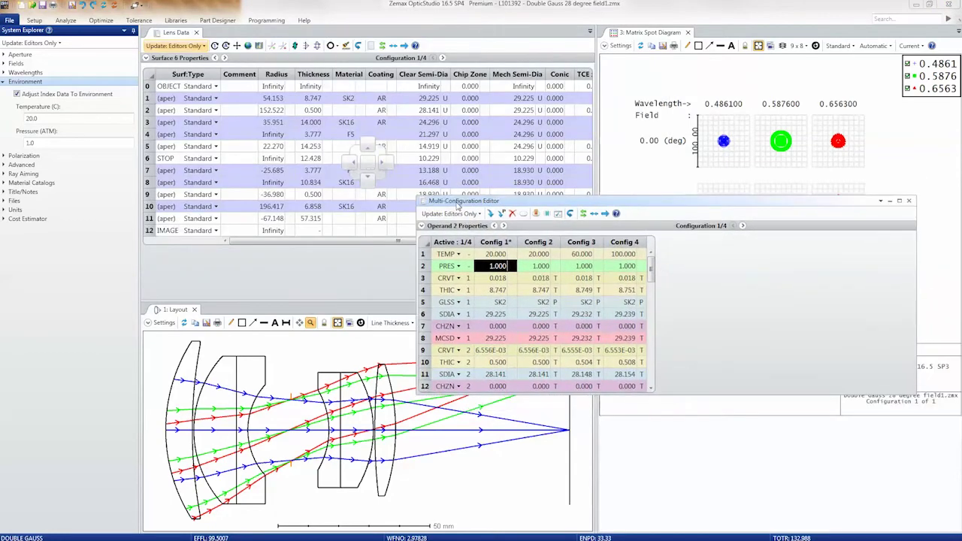
{"action": "left_click_drag", "start_coordinate": [683, 396], "coordinate": [675, 515]}
{"action": "left_click_drag", "start_coordinate": [522, 200], "coordinate": [521, 119]}
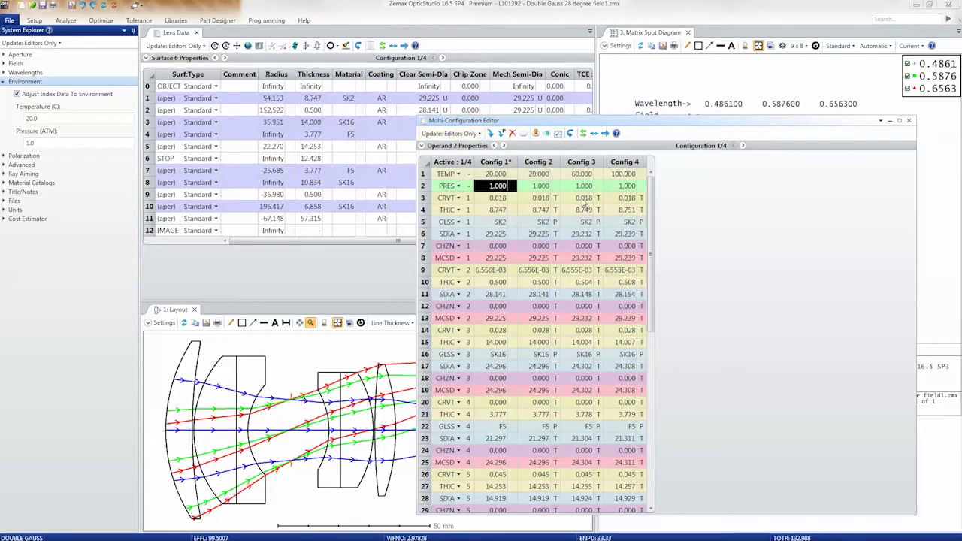
Examine the temperature of each thermal configuration, the surface 1 glass and semi-diameter operands, and the Config 2 thermal pickup.
{"action": "left_click", "coordinate": [498, 173]}
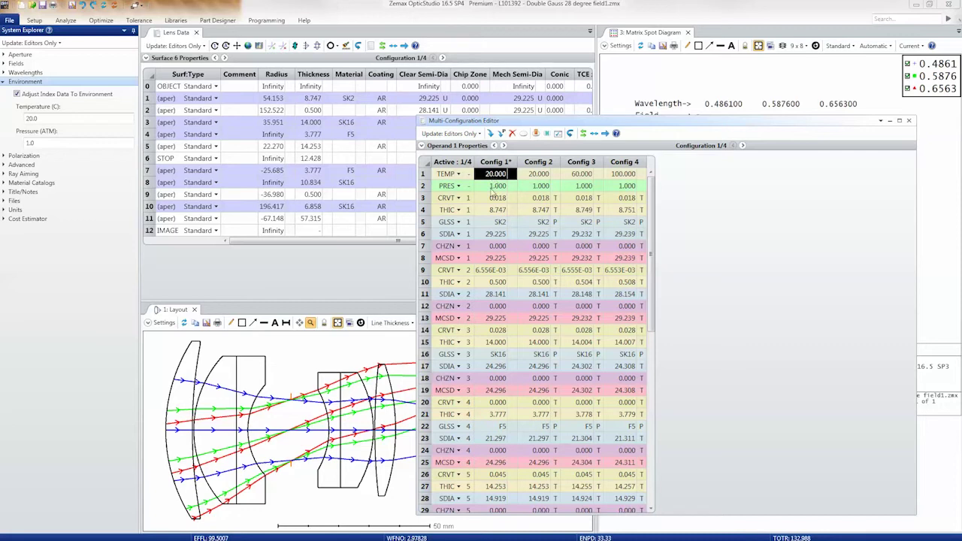
{"action": "left_click", "coordinate": [541, 174]}
{"action": "left_click", "coordinate": [583, 174]}
{"action": "left_click", "coordinate": [628, 174]}
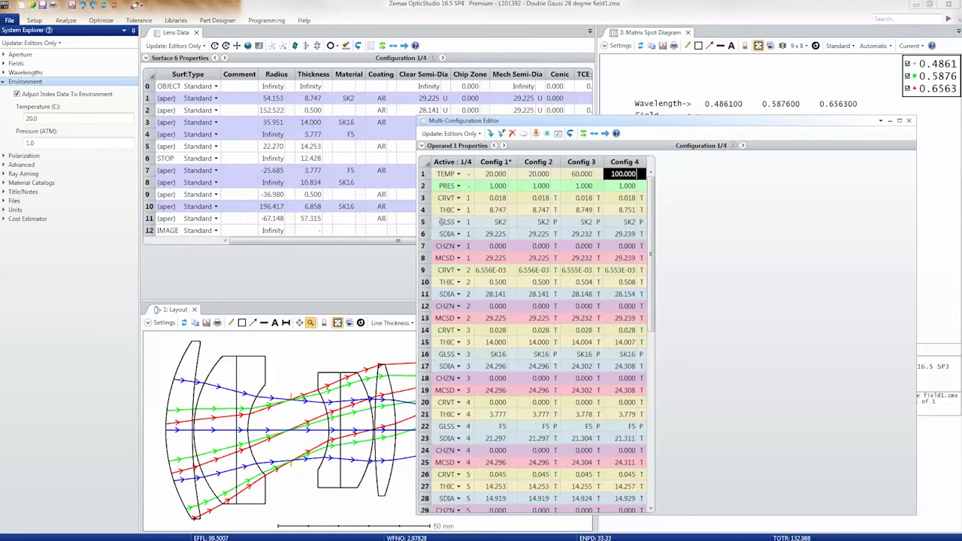
{"action": "left_click", "coordinate": [445, 222]}
{"action": "left_click", "coordinate": [446, 233]}
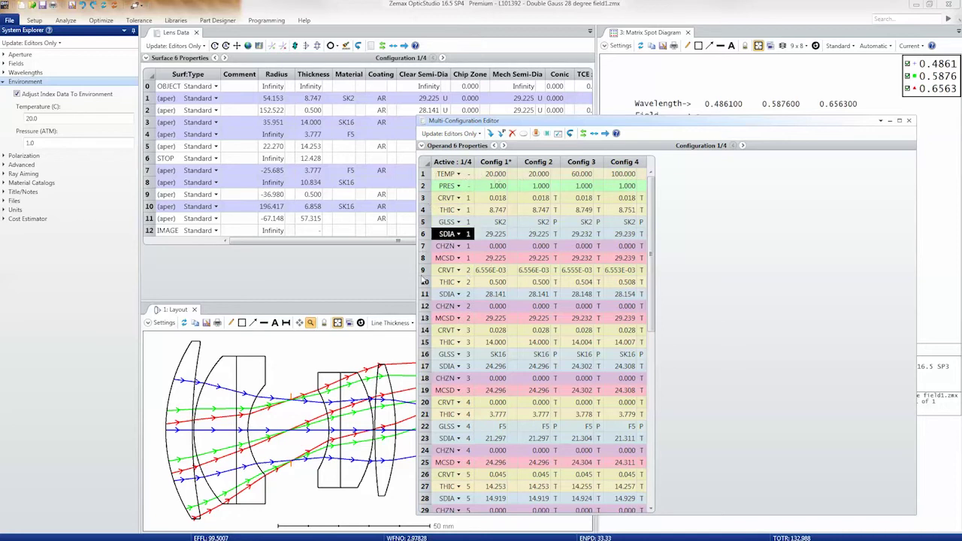
{"action": "left_click", "coordinate": [546, 237]}
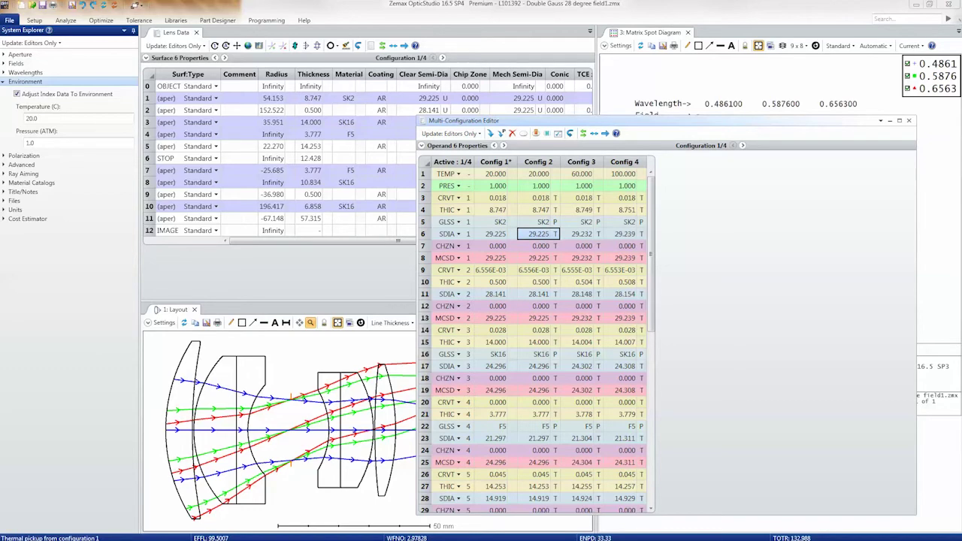
Create a new Physical Optics Propagation analysis for the lens.
{"action": "left_click", "coordinate": [67, 20]}
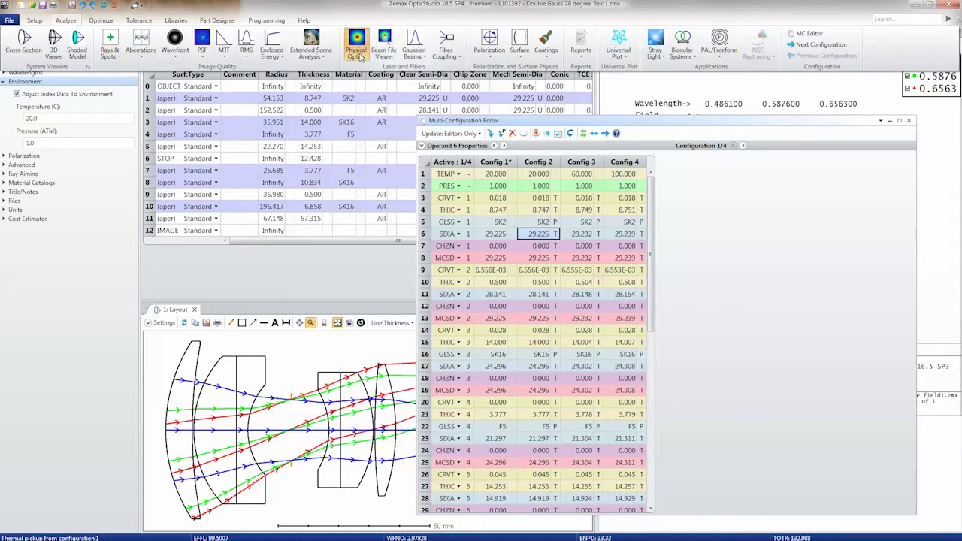
{"action": "left_click", "coordinate": [356, 49]}
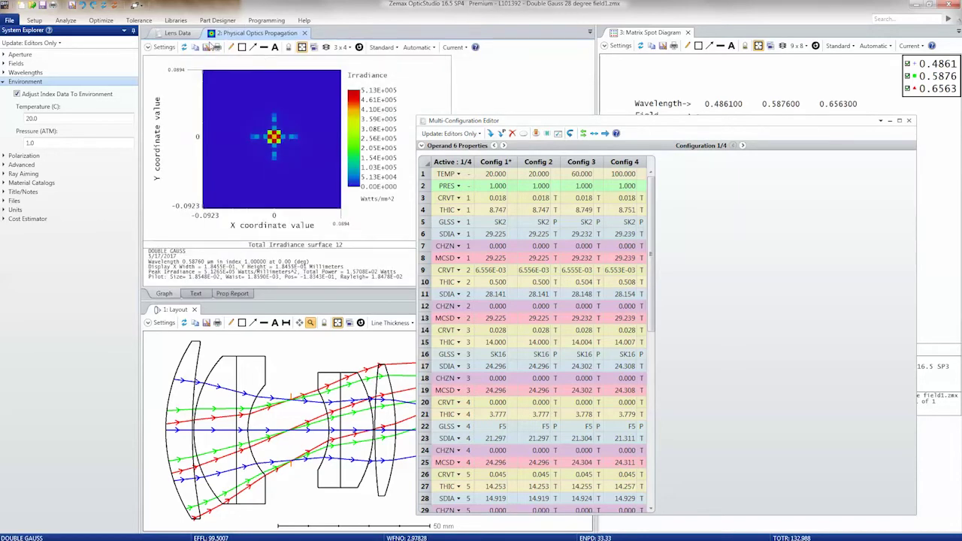
{"action": "left_click", "coordinate": [231, 46]}
{"action": "key", "text": "Escape"}
Read the About Physical Optics Propagation help topic, expand its subtopics, and close the help.
{"action": "left_click", "coordinate": [475, 47]}
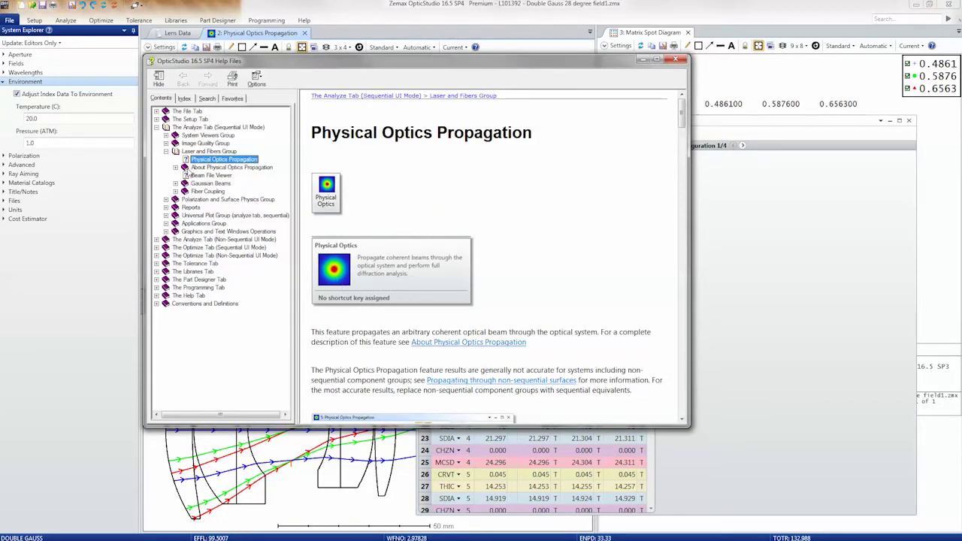
{"action": "left_click", "coordinate": [197, 169]}
{"action": "left_click", "coordinate": [176, 167]}
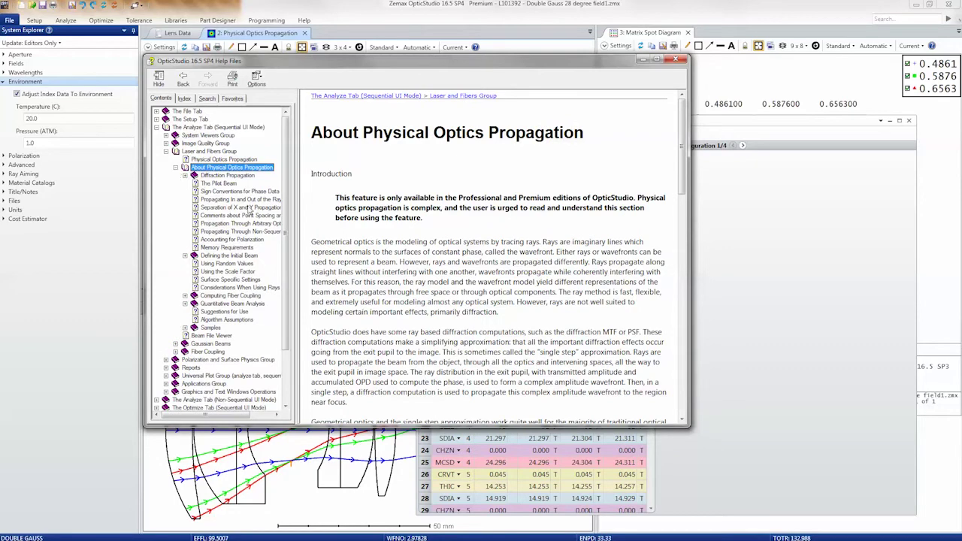
{"action": "left_click_drag", "start_coordinate": [290, 65], "coordinate": [304, 82]}
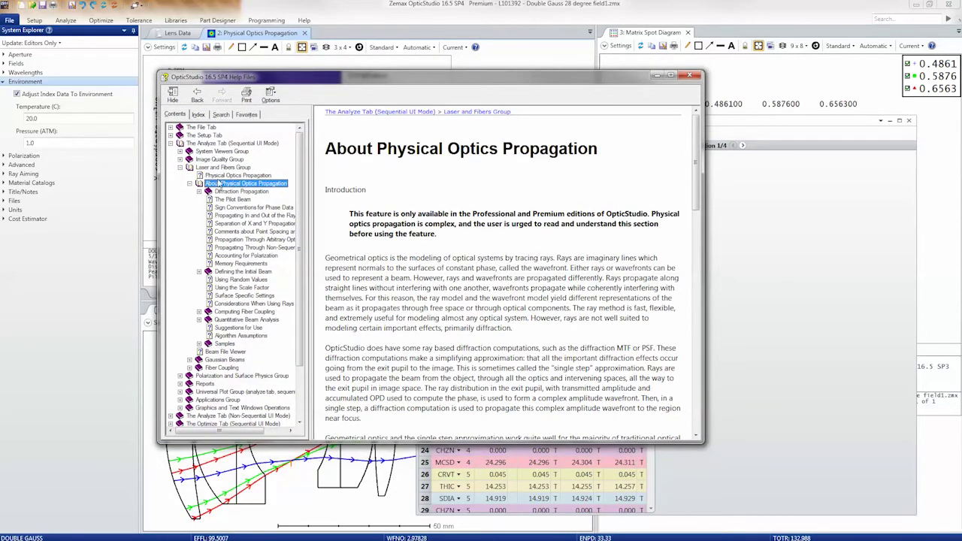
{"action": "left_click", "coordinate": [457, 336]}
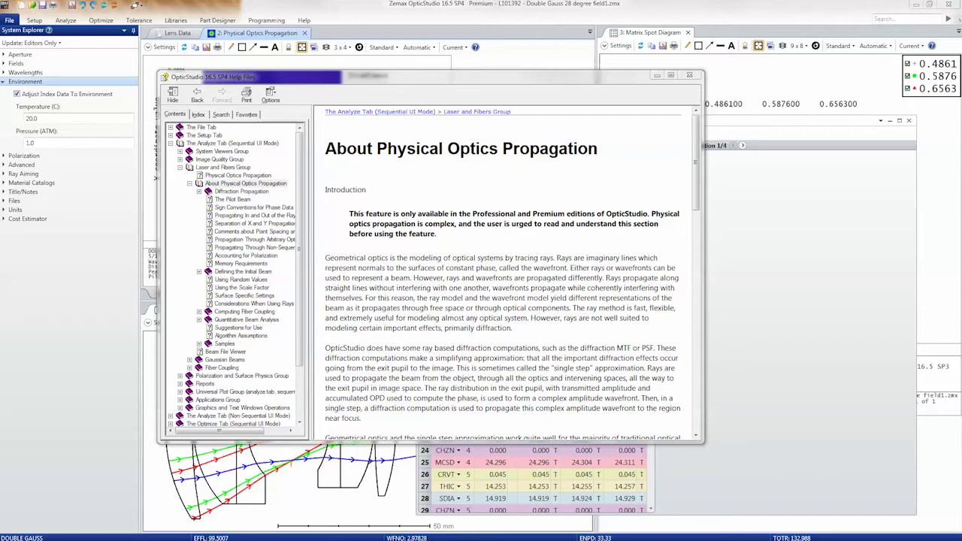
{"action": "left_click", "coordinate": [689, 75]}
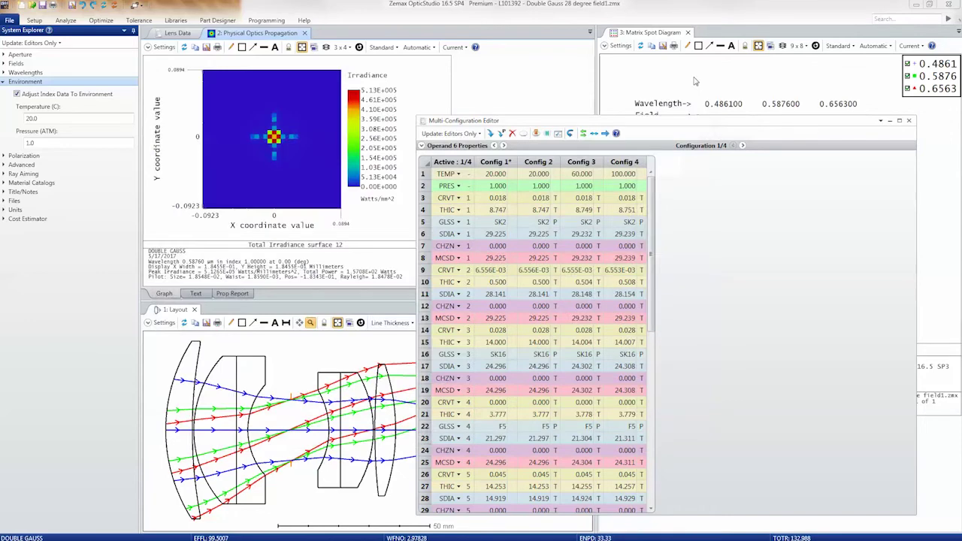
Open the Merit Function Editor's Optimization Wizard, closing the Multi-Configuration Editor and the Matrix Spot Diagram to clear space.
{"action": "left_click", "coordinate": [65, 21]}
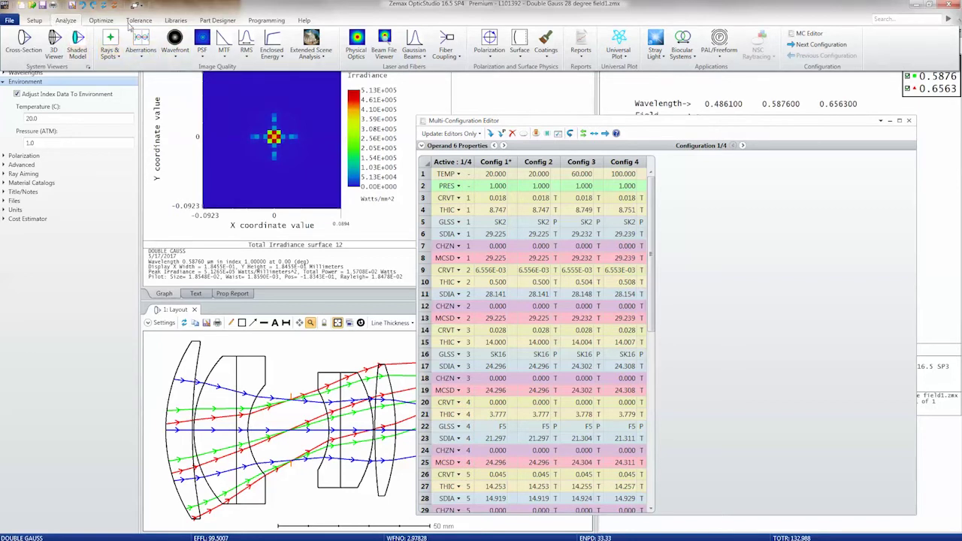
{"action": "left_click", "coordinate": [104, 22]}
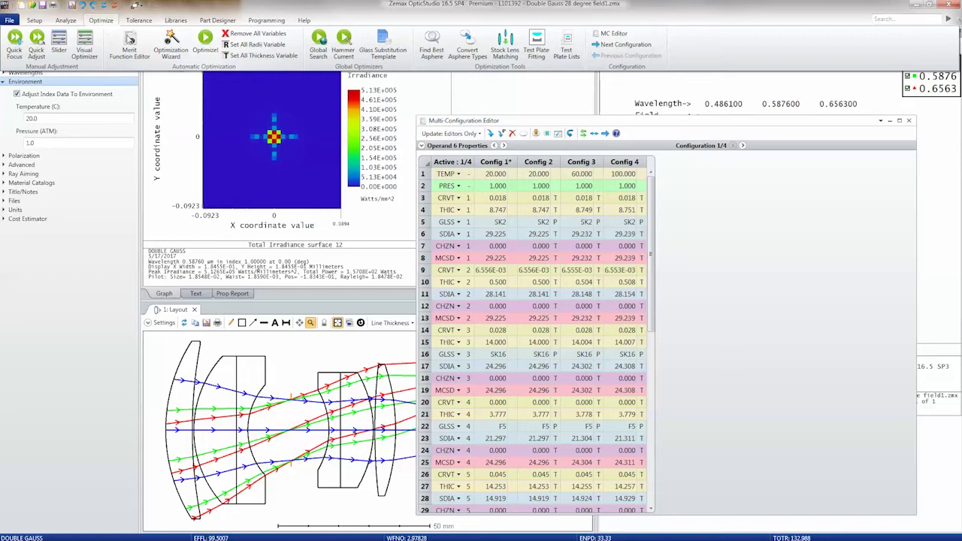
{"action": "left_click", "coordinate": [130, 47]}
{"action": "left_click", "coordinate": [909, 120]}
{"action": "left_click", "coordinate": [164, 86]}
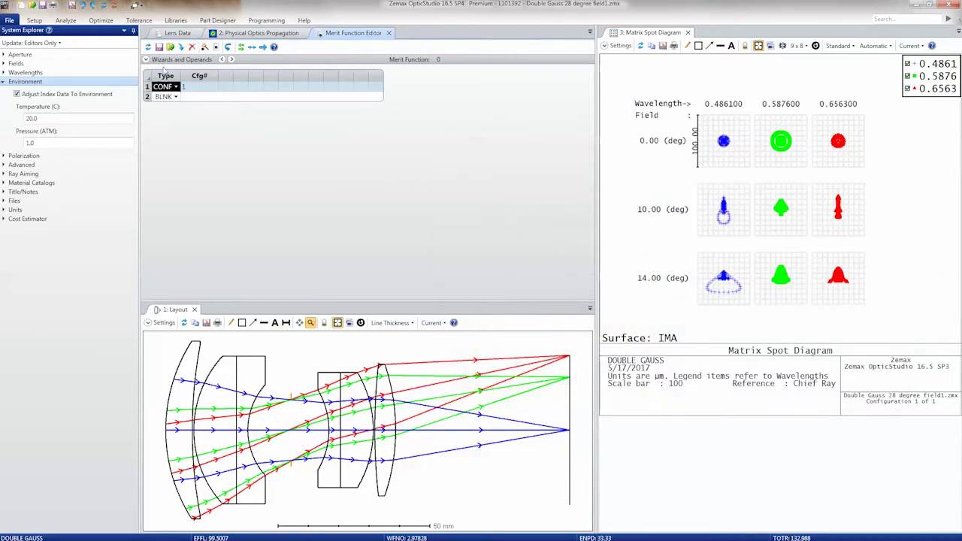
{"action": "left_click", "coordinate": [173, 59]}
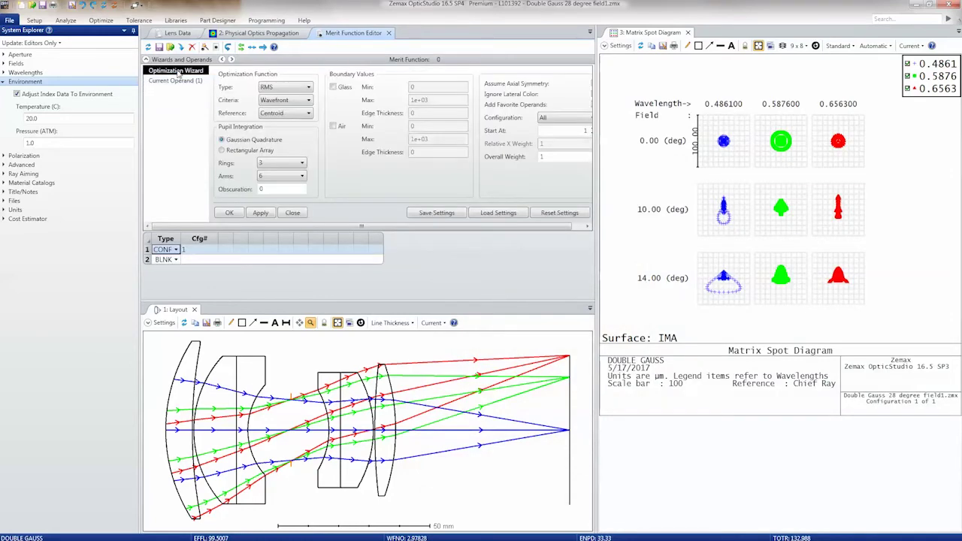
{"action": "left_click", "coordinate": [687, 33]}
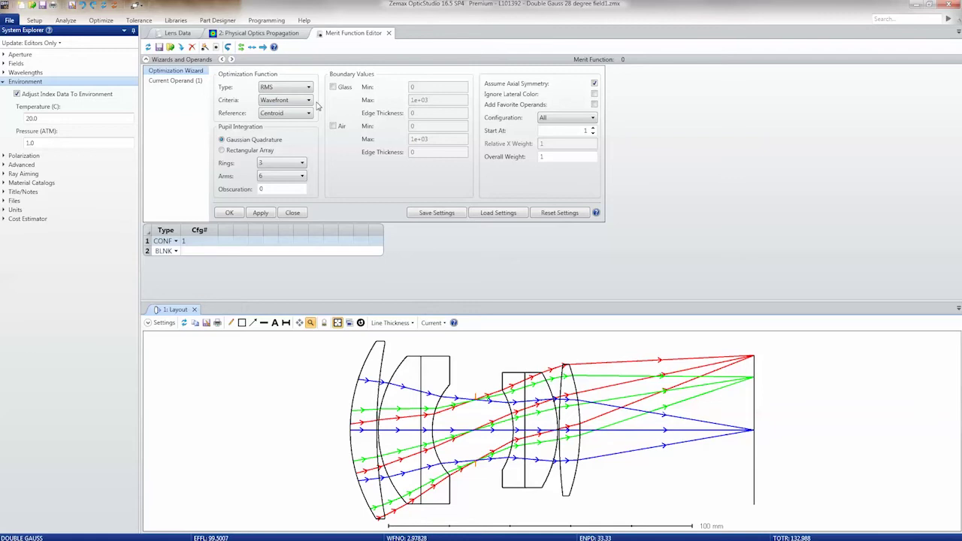
Float the Merit Function Editor as a separate window and move it clear of the Lens Data table.
{"action": "left_click_drag", "start_coordinate": [350, 33], "coordinate": [368, 203]}
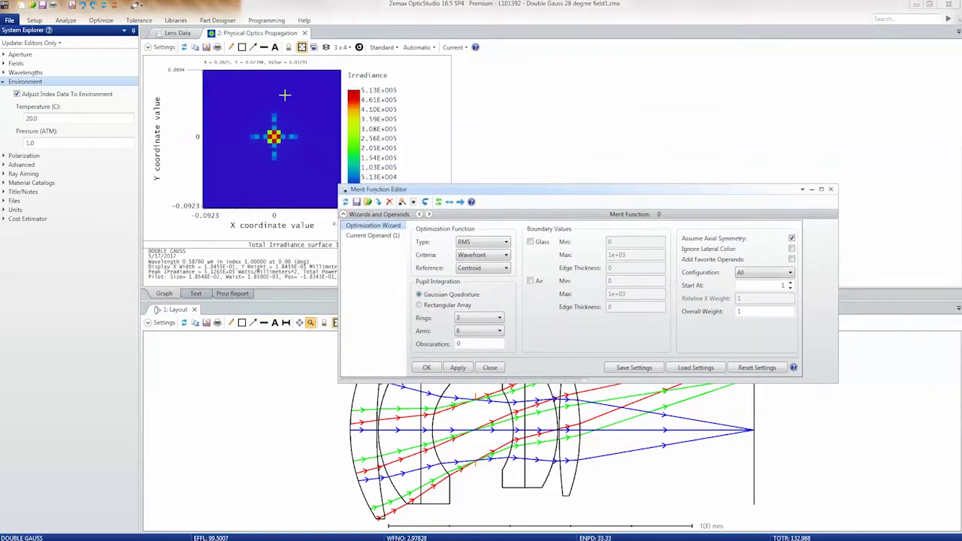
{"action": "left_click", "coordinate": [178, 33]}
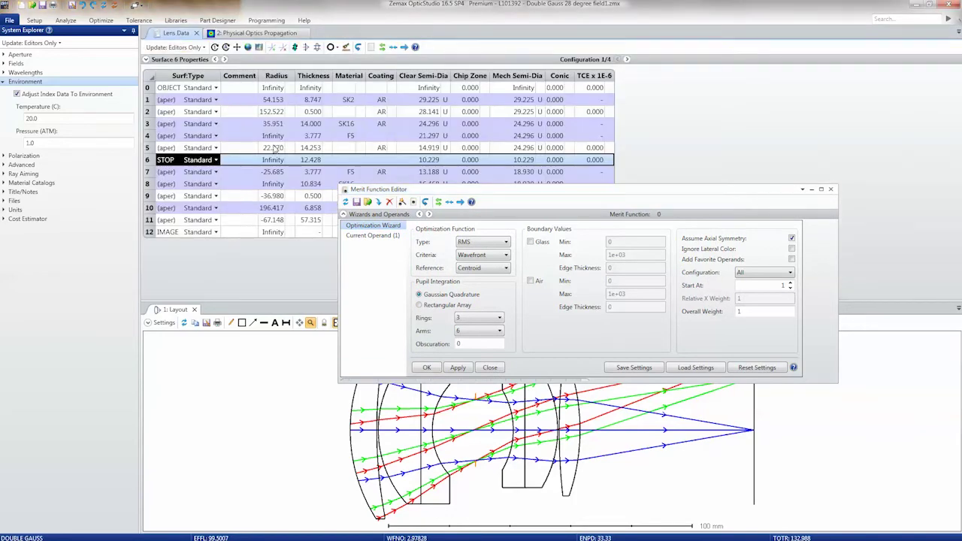
{"action": "left_click_drag", "start_coordinate": [379, 190], "coordinate": [438, 236]}
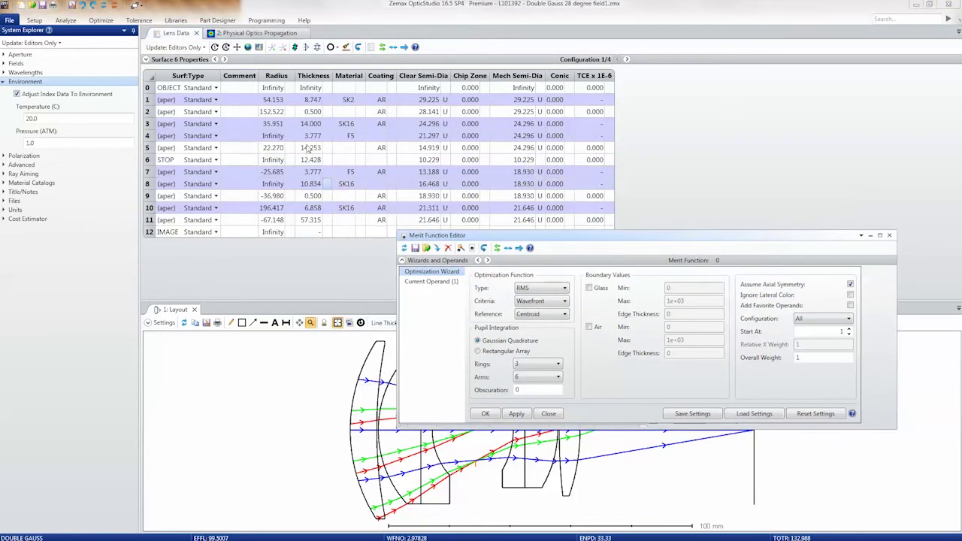
Set all surface radii in the lens as optimization variables.
{"action": "left_click", "coordinate": [100, 20]}
{"action": "left_click", "coordinate": [100, 20]}
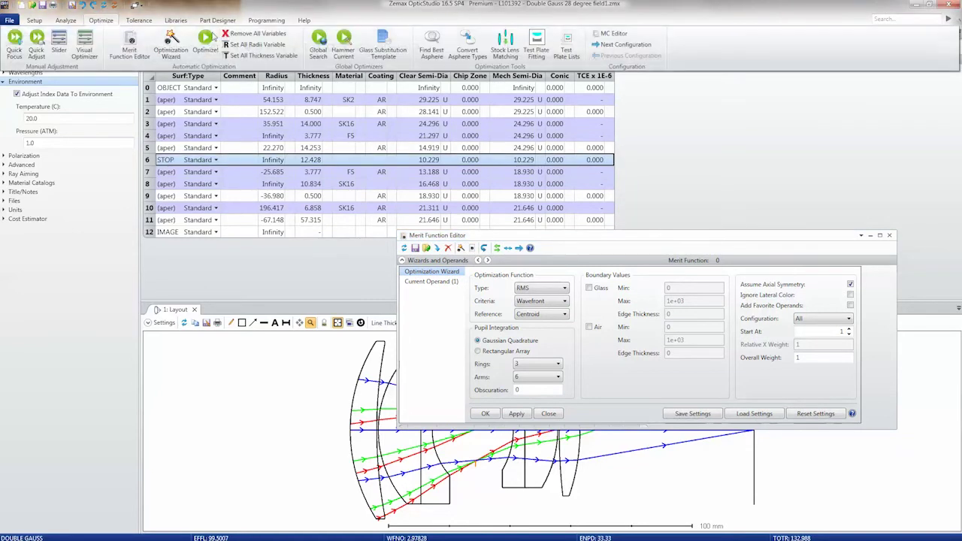
{"action": "left_click", "coordinate": [244, 45]}
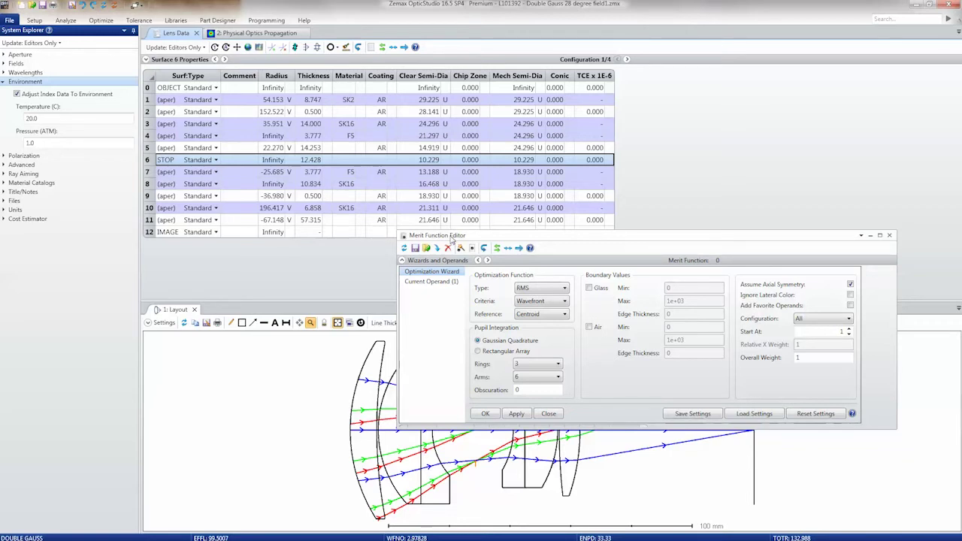
Dock the Merit Function Editor beside the Lens Data and display the tolerancing tools.
{"action": "left_click_drag", "start_coordinate": [451, 239], "coordinate": [177, 43]}
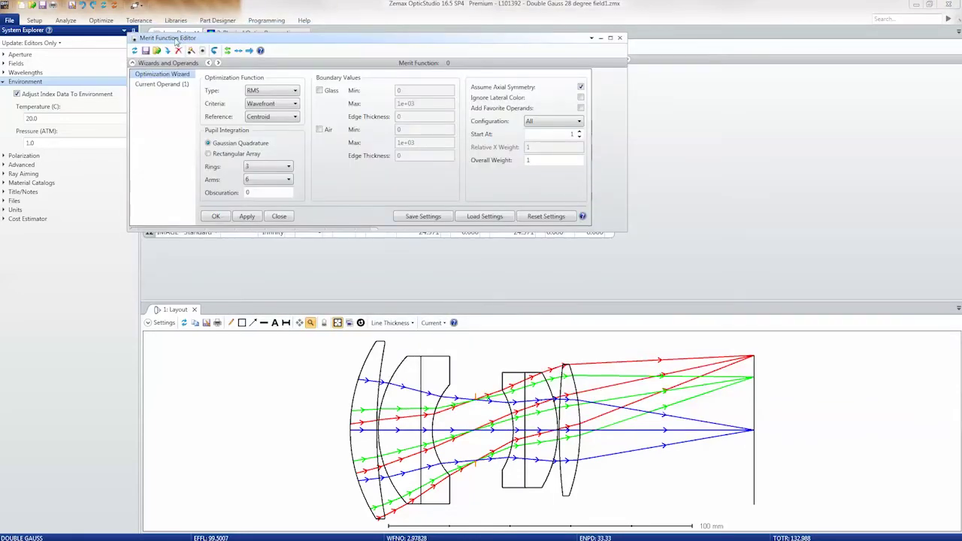
{"action": "double_click", "coordinate": [176, 38]}
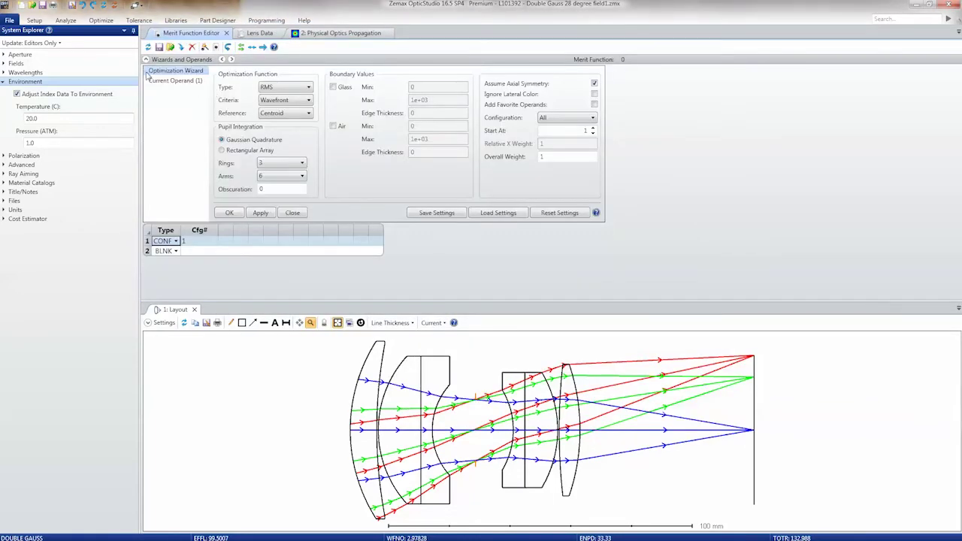
{"action": "left_click", "coordinate": [146, 22]}
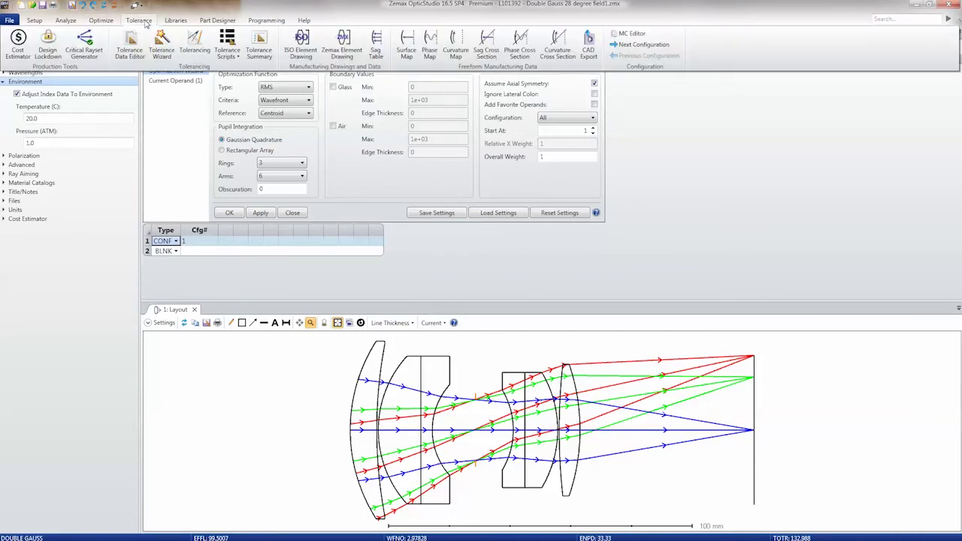
Fill the Tolerance Data Editor with default tolerance operands from the Tolerance Wizard for surfaces 1 to 12, then redisplay the wizard settings.
{"action": "left_click", "coordinate": [161, 44]}
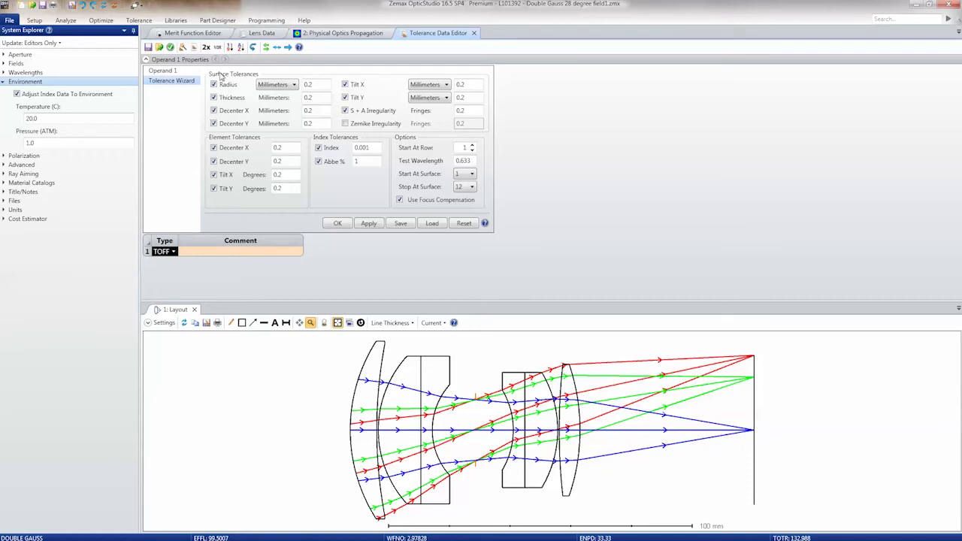
{"action": "left_click", "coordinate": [213, 148]}
{"action": "left_click", "coordinate": [338, 224]}
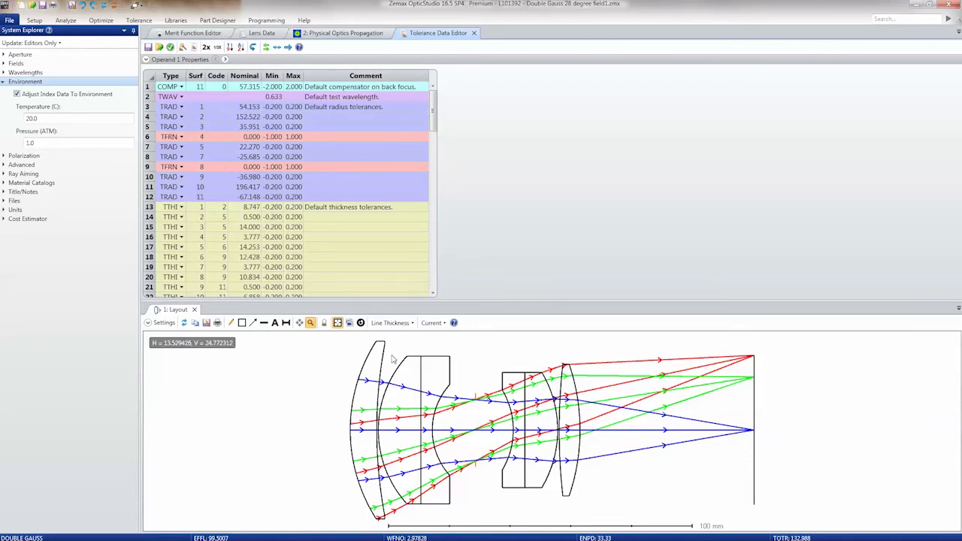
{"action": "left_click", "coordinate": [184, 59]}
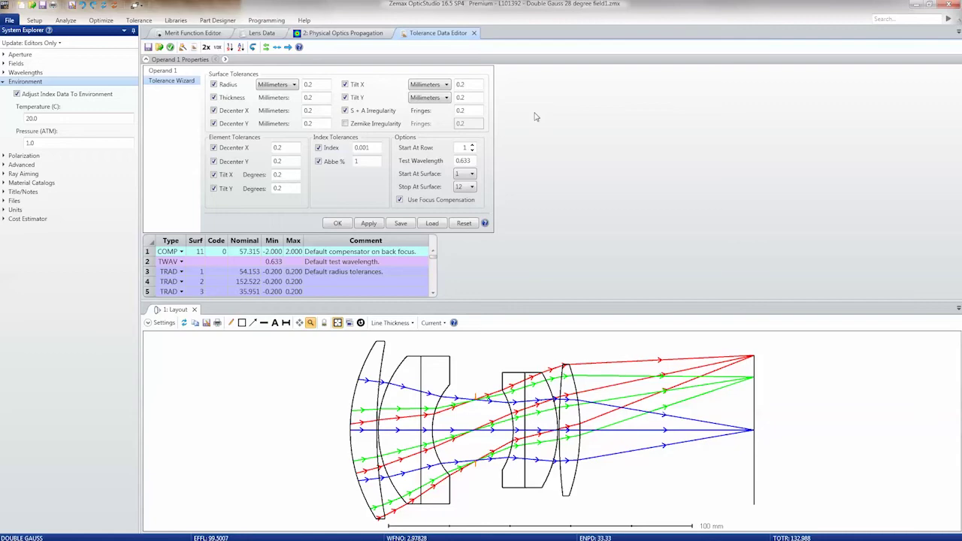
Look up the list of tolerance operands in the help files and read the TNPS, TNPA, TNMA page on non-sequential data.
{"action": "left_click", "coordinate": [298, 46]}
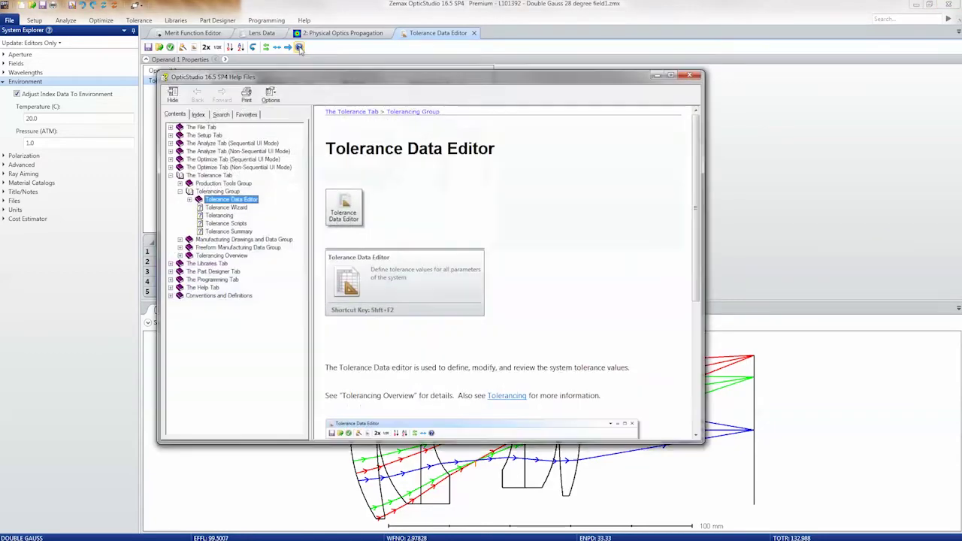
{"action": "left_click", "coordinate": [190, 200]}
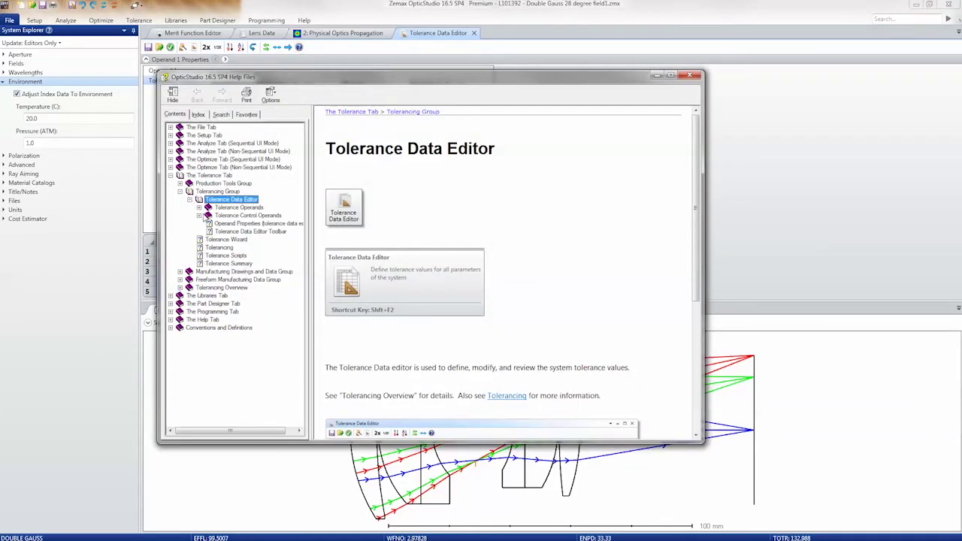
{"action": "left_click", "coordinate": [198, 208]}
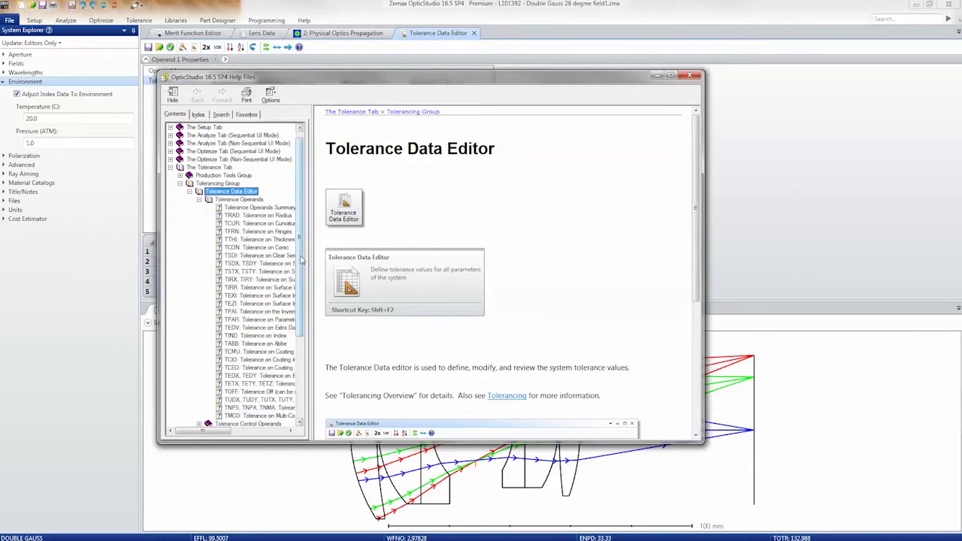
{"action": "scroll", "coordinate": [304, 270], "scroll_direction": "down", "scroll_amount": 3}
{"action": "left_click_drag", "start_coordinate": [304, 275], "coordinate": [353, 276]}
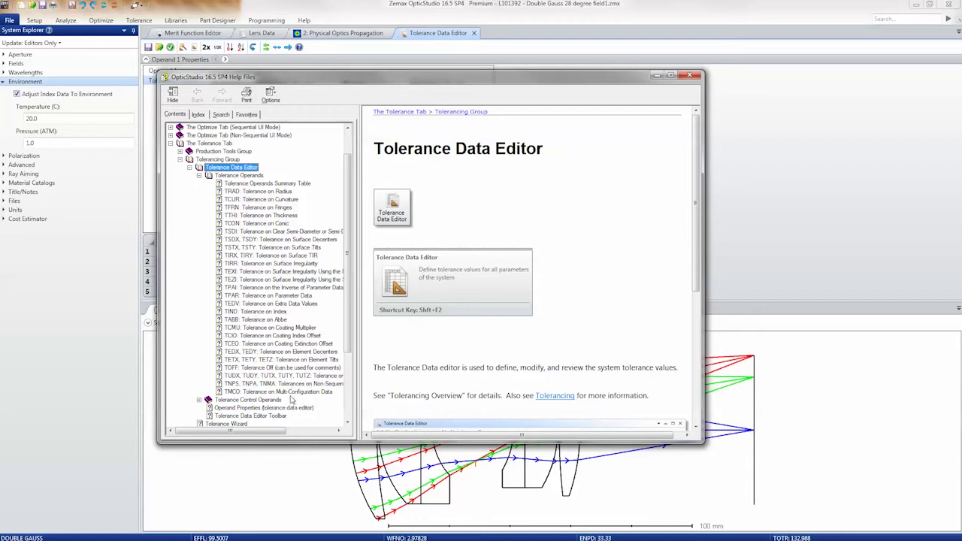
{"action": "left_click", "coordinate": [318, 383]}
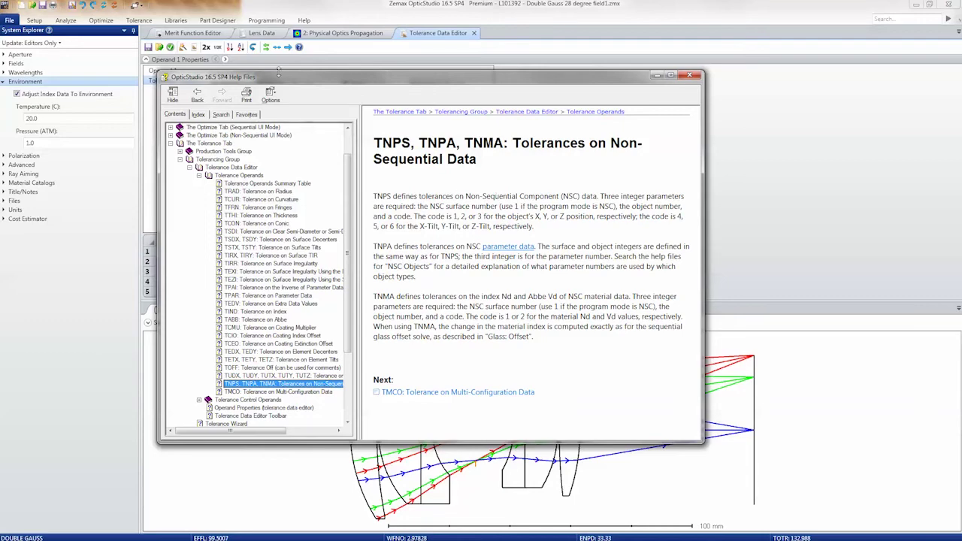
{"action": "left_click_drag", "start_coordinate": [278, 78], "coordinate": [302, 98]}
Try to start the Tolerancing analysis with the default tolerance operands.
{"action": "left_click", "coordinate": [66, 20]}
{"action": "left_click", "coordinate": [66, 20]}
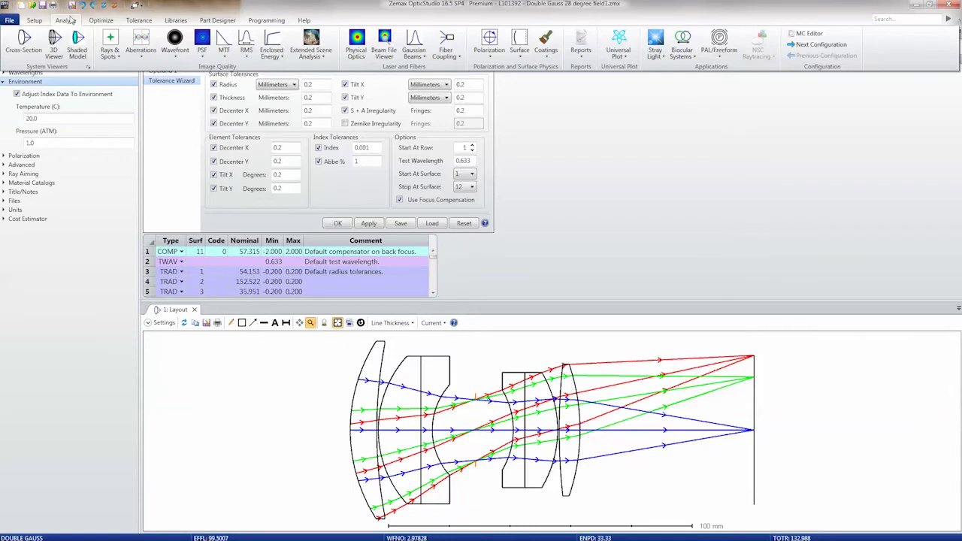
{"action": "left_click", "coordinate": [138, 20]}
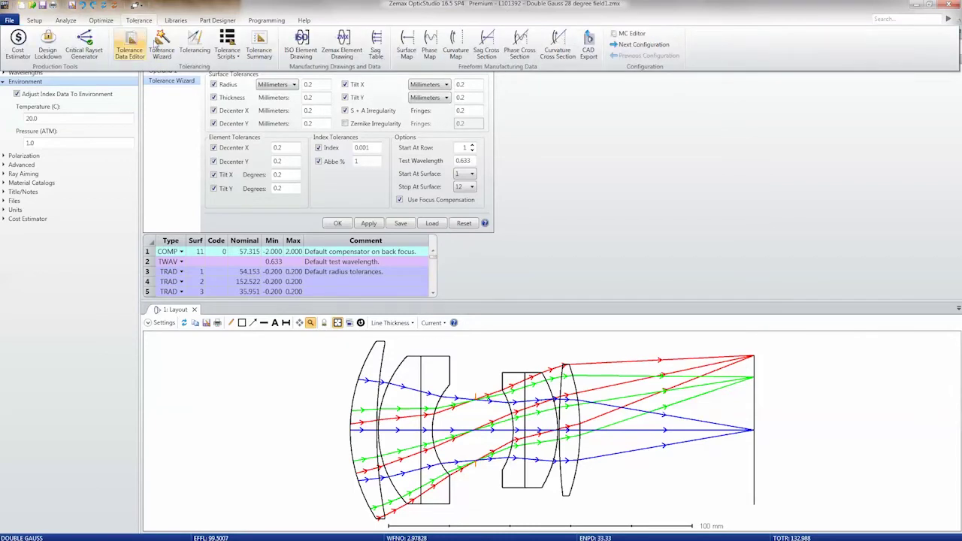
{"action": "left_click", "coordinate": [195, 45]}
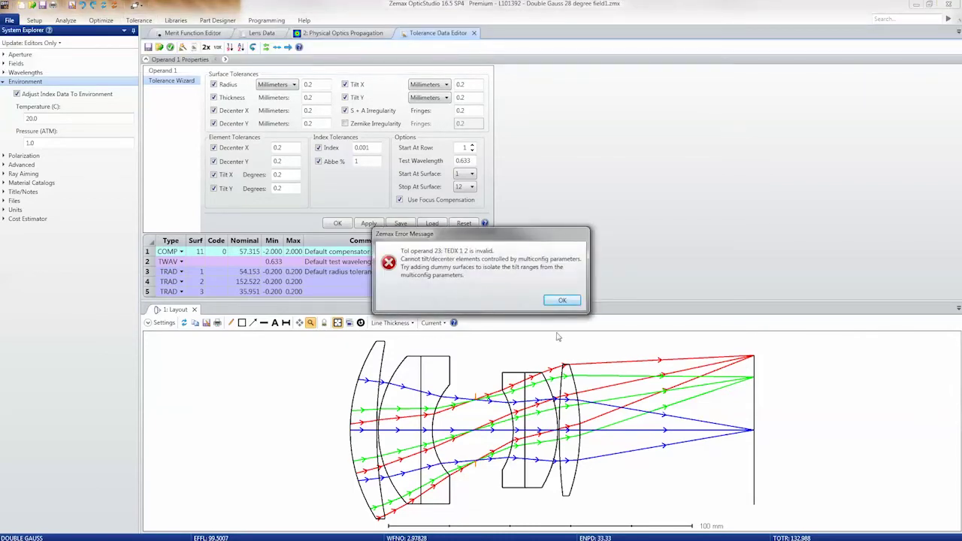
{"action": "left_click", "coordinate": [560, 299]}
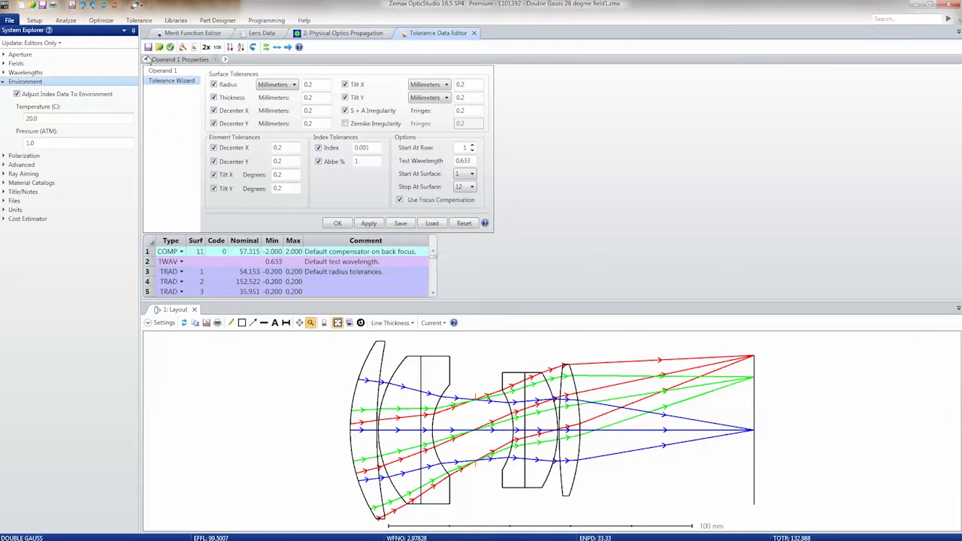
Delete all the tolerance operands from the Tolerance Data Editor.
{"action": "left_click", "coordinate": [147, 60]}
{"action": "left_click", "coordinate": [153, 87]}
{"action": "left_click_drag", "start_coordinate": [434, 121], "coordinate": [432, 284]}
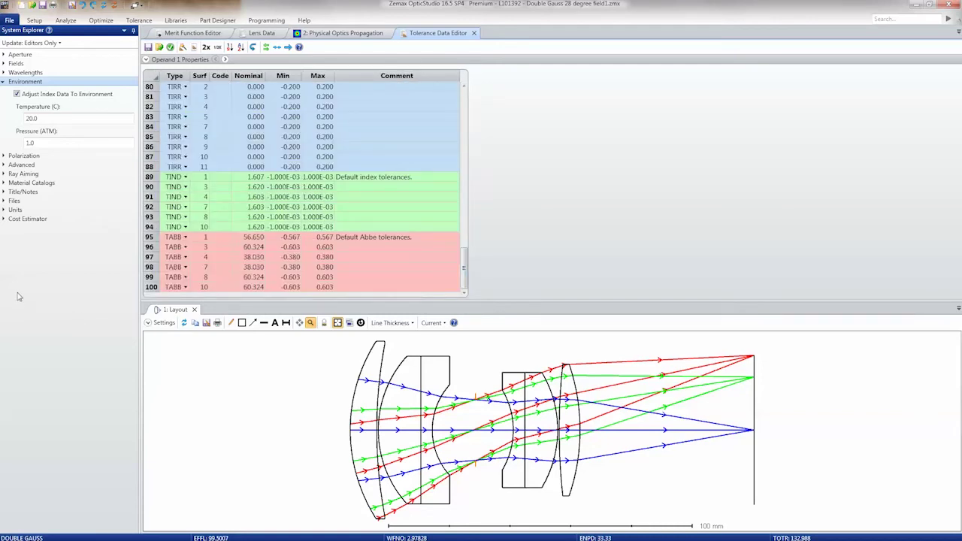
{"action": "left_click", "coordinate": [150, 287], "text": "shift"}
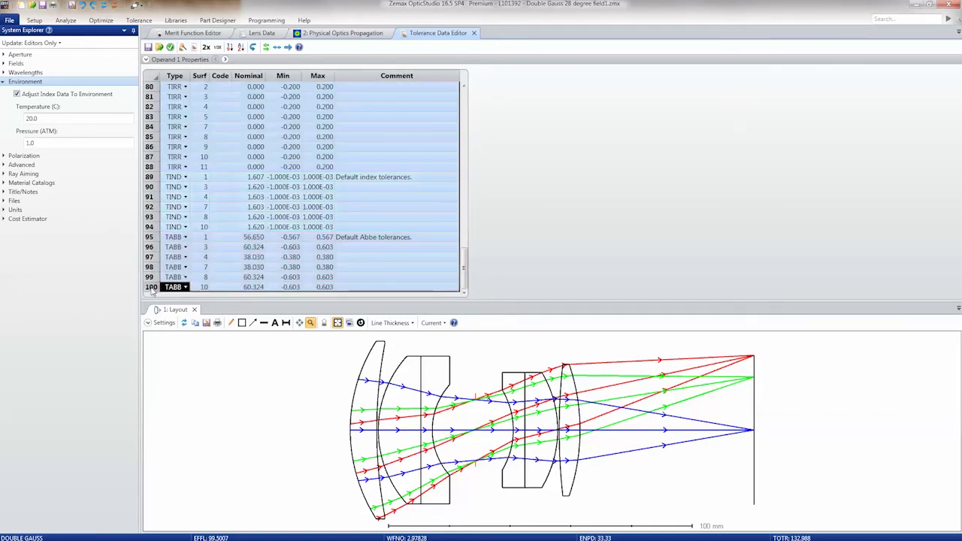
{"action": "key", "text": "Delete"}
Examine the available modes and the Monte Carlo options in the Tolerancing settings, then close them without running the analysis.
{"action": "left_click", "coordinate": [139, 20]}
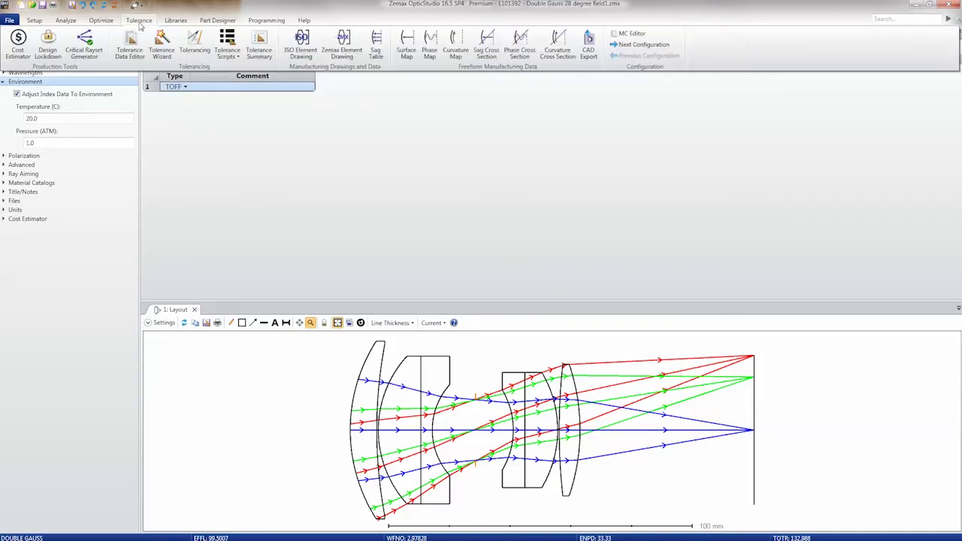
{"action": "key", "text": "F1"}
{"action": "left_click", "coordinate": [194, 44]}
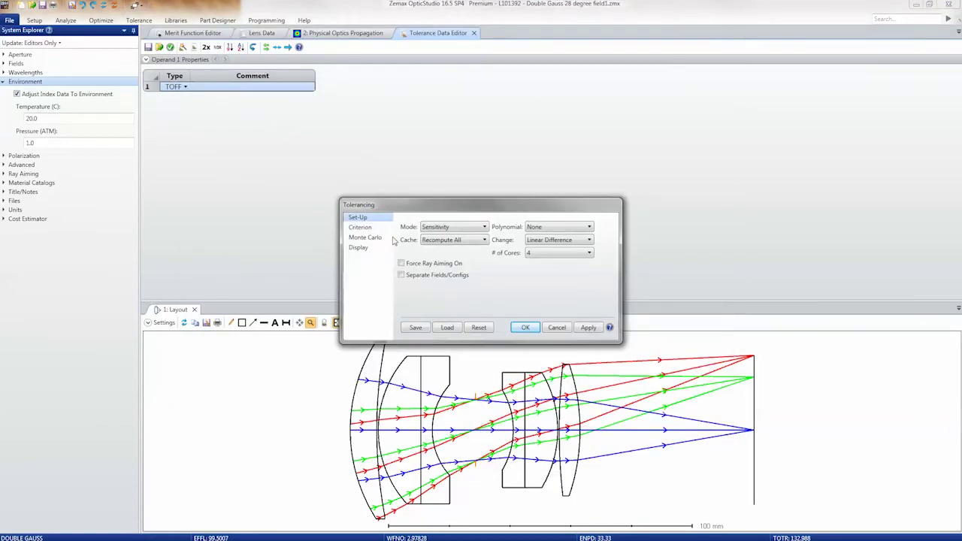
{"action": "left_click", "coordinate": [448, 227]}
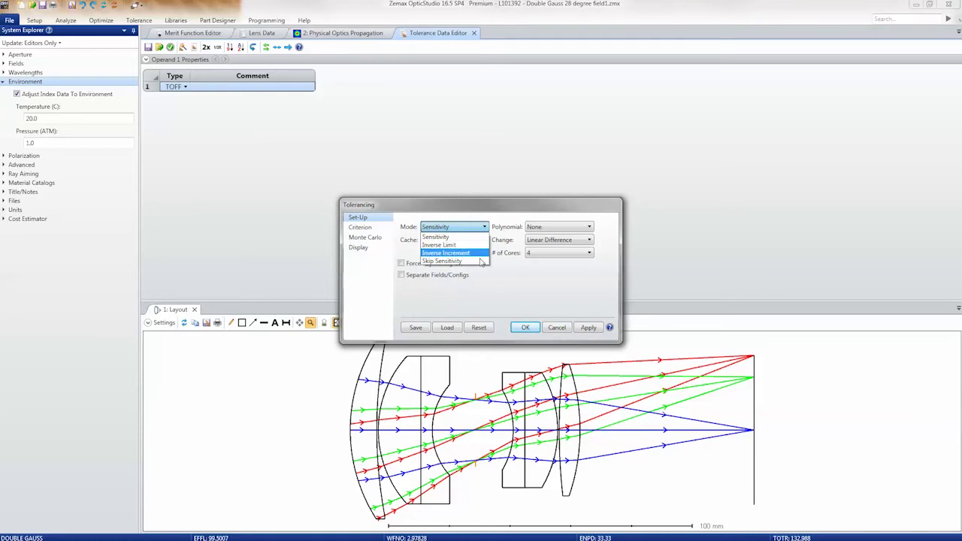
{"action": "left_click", "coordinate": [396, 248]}
{"action": "left_click", "coordinate": [379, 239]}
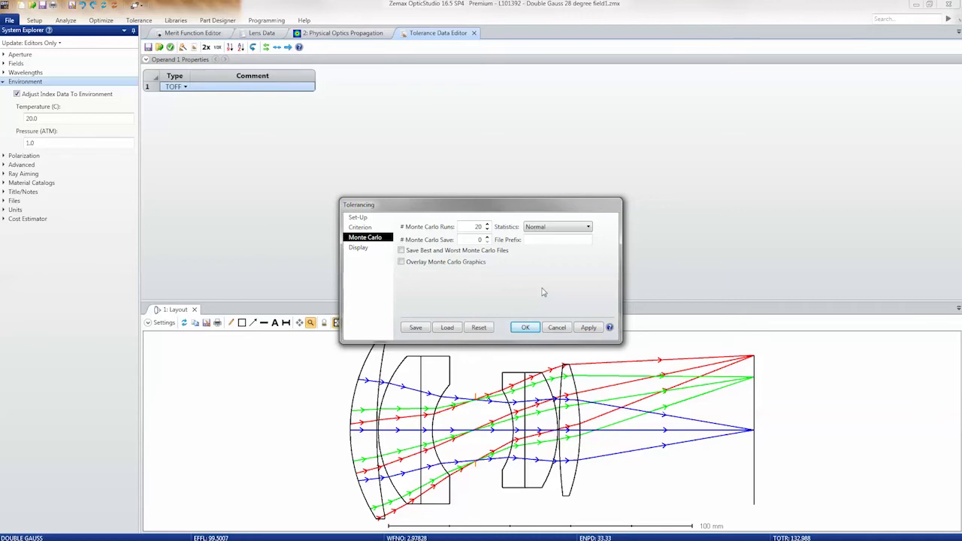
{"action": "left_click", "coordinate": [564, 331]}
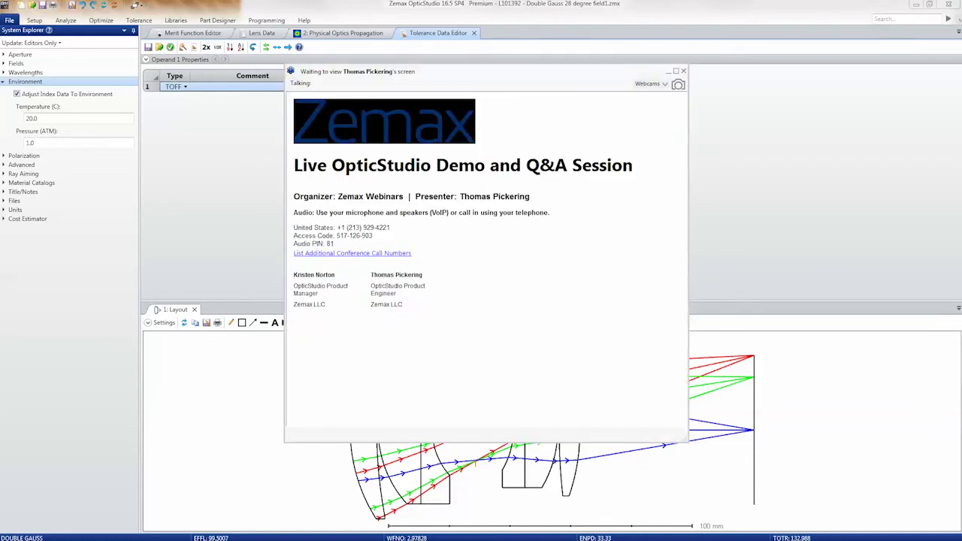
Enlarge the webinar viewer to the presenter's shared OpticStudio session and inspect the material and coating of surface 1 in the Lens Data.
{"action": "left_click_drag", "start_coordinate": [451, 71], "coordinate": [452, 58]}
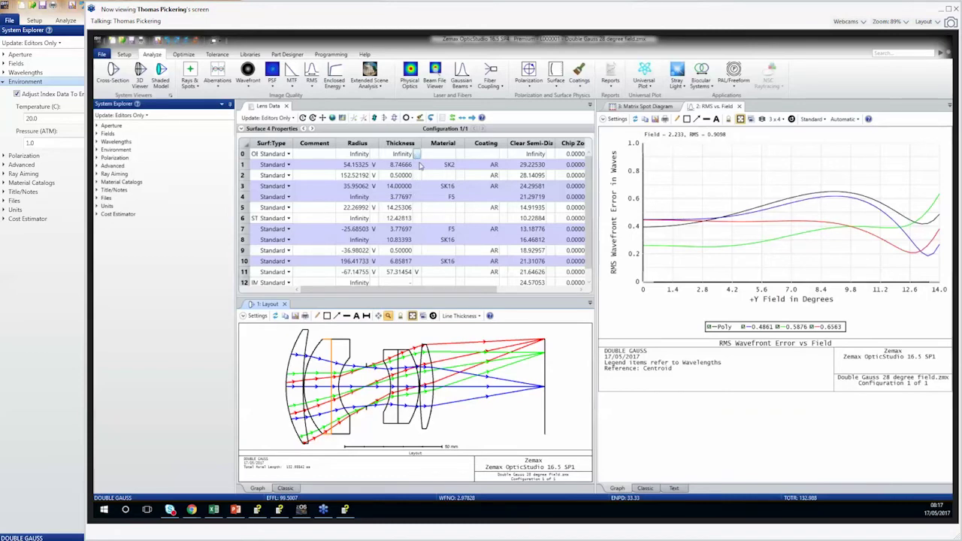
{"action": "left_click", "coordinate": [952, 14]}
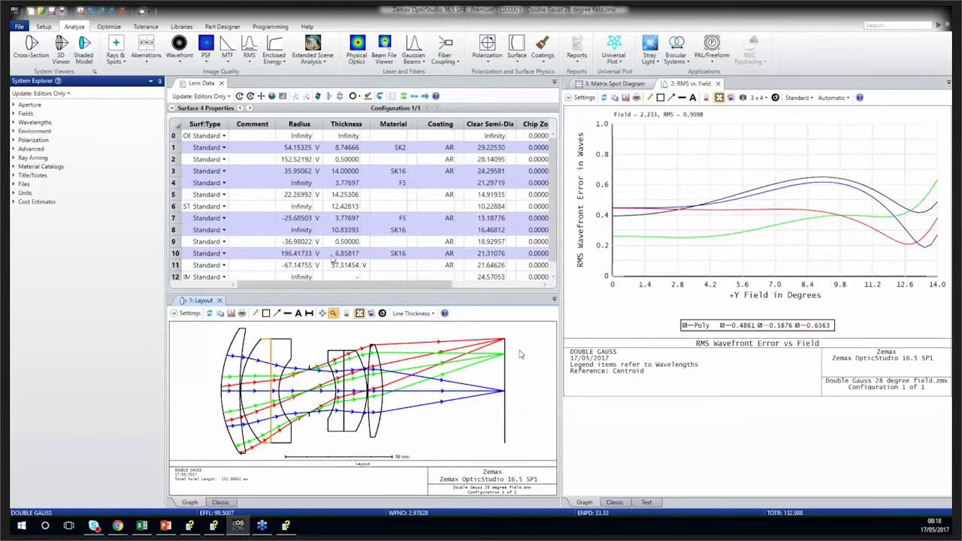
{"action": "left_click", "coordinate": [394, 151]}
{"action": "left_click", "coordinate": [437, 150]}
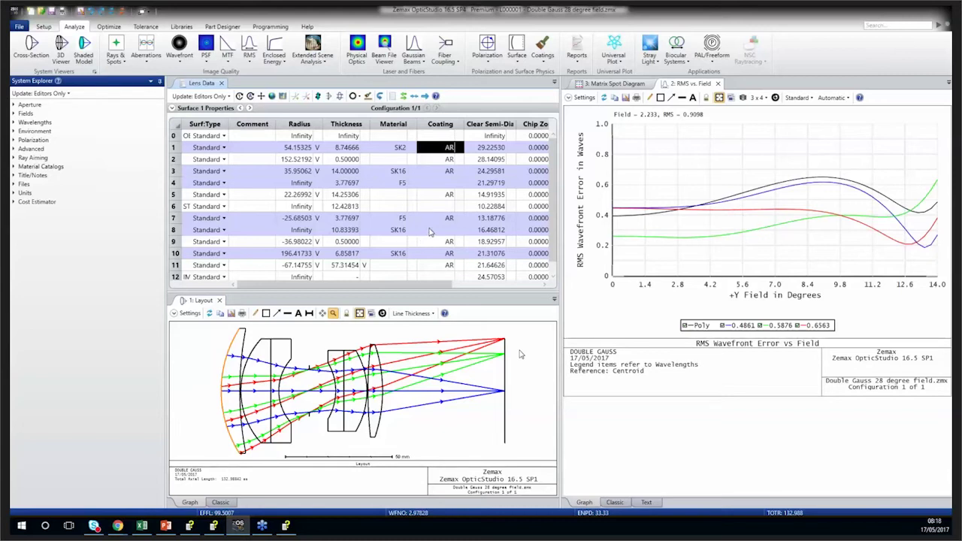
Run the polarization Transmission analysis in an enlarged floating window, examine the total transmission at the 0.00 degree field, and close it.
{"action": "left_click", "coordinate": [485, 61]}
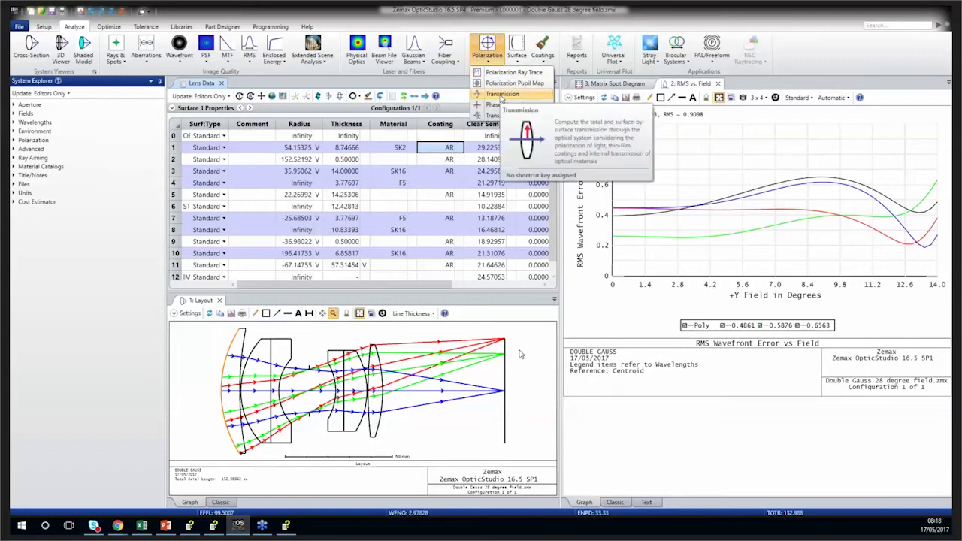
{"action": "left_click", "coordinate": [501, 94]}
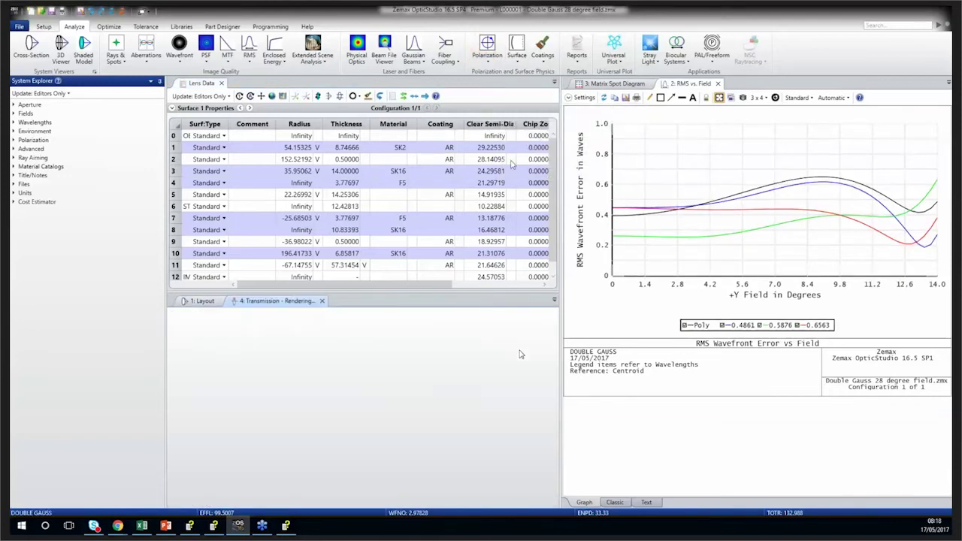
{"action": "left_click_drag", "start_coordinate": [247, 305], "coordinate": [309, 170]}
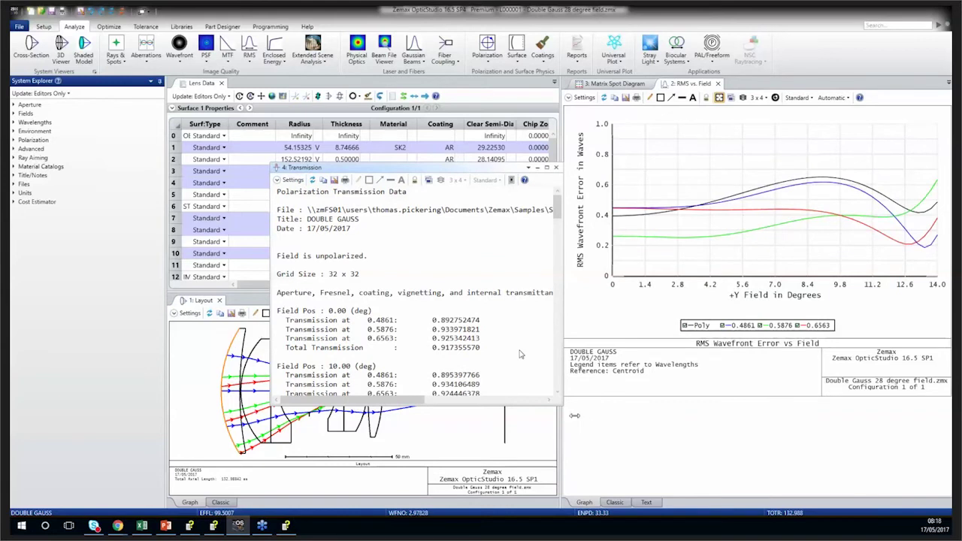
{"action": "left_click_drag", "start_coordinate": [557, 404], "coordinate": [608, 431]}
{"action": "left_click_drag", "start_coordinate": [439, 348], "coordinate": [450, 348]}
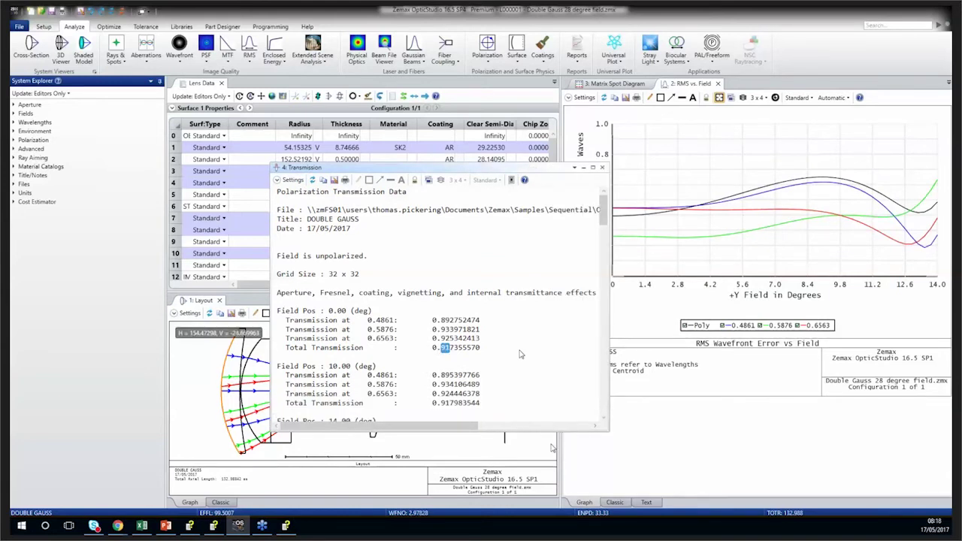
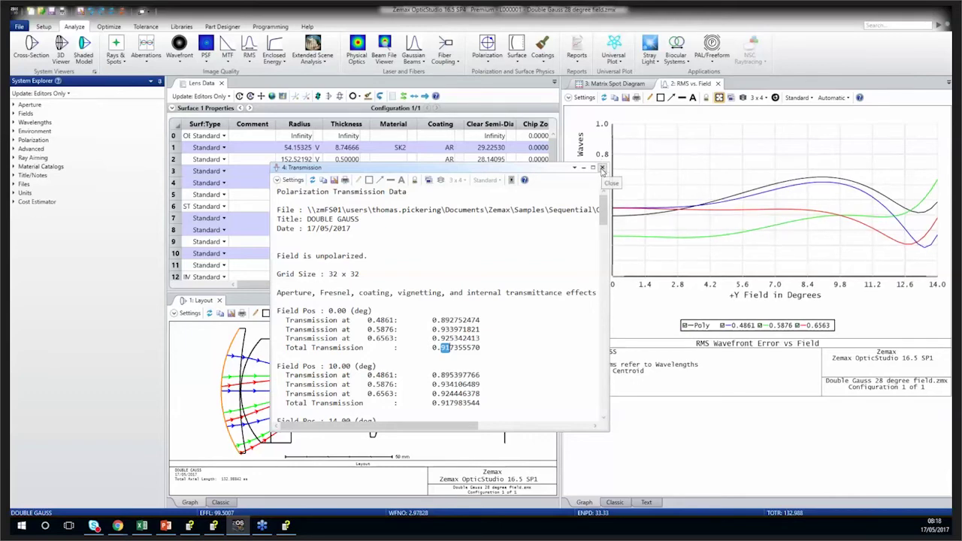
{"action": "left_click", "coordinate": [602, 168]}
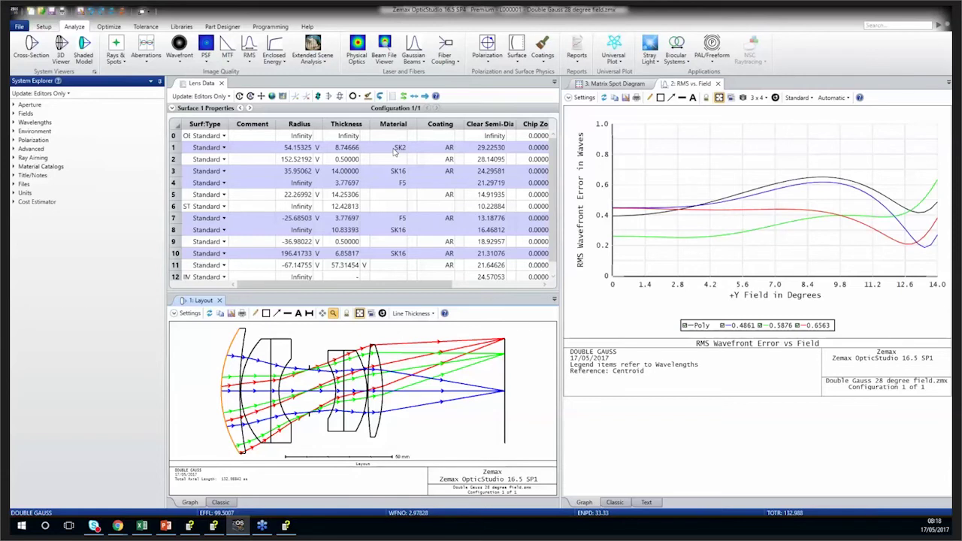
Set the material of surface 1 to MIRROR and update the layout to show the reflected rays.
{"action": "left_click", "coordinate": [394, 149]}
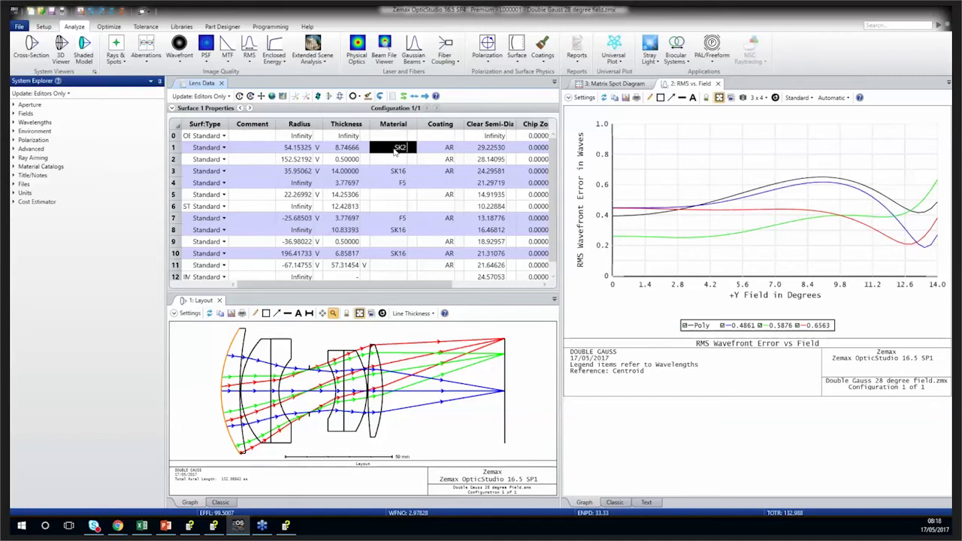
{"action": "type", "text": "mirror"}
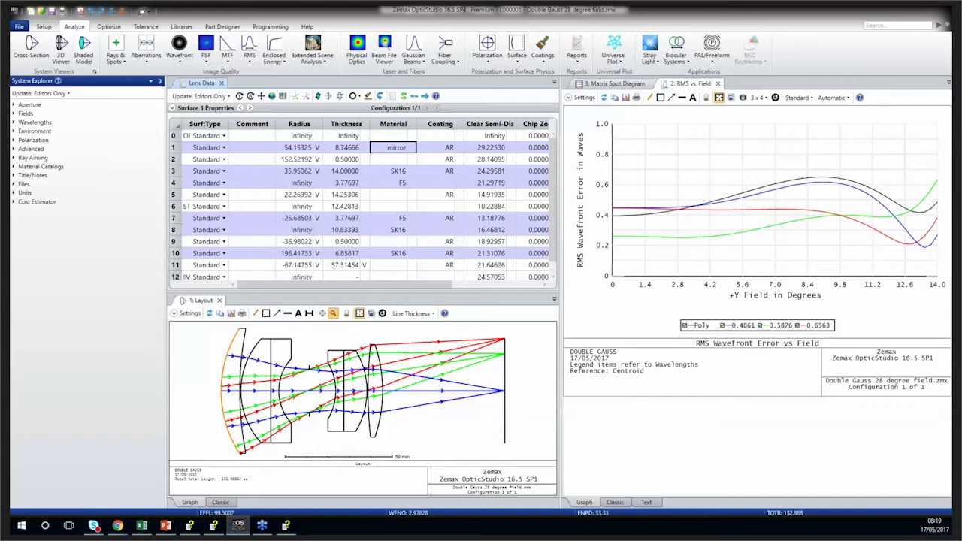
{"action": "key", "text": "Return"}
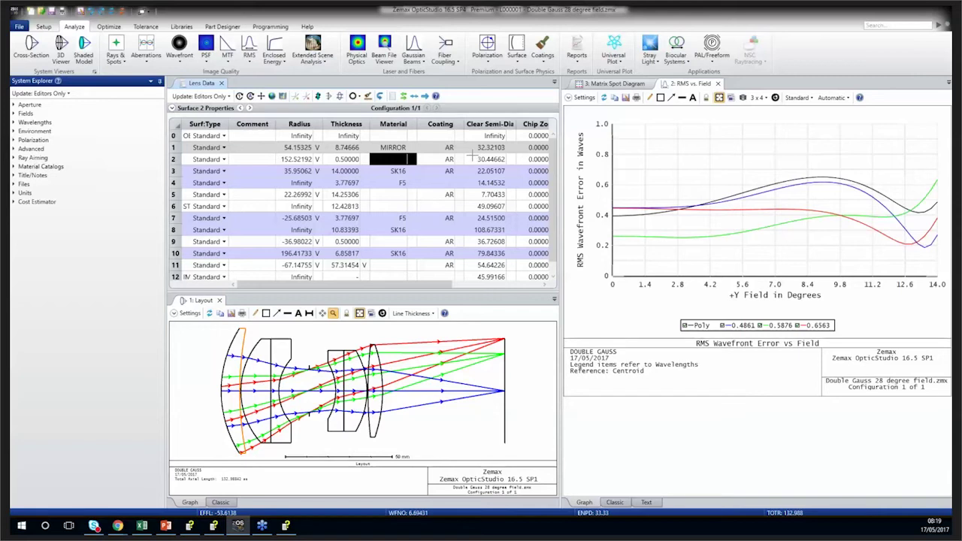
{"action": "double_click", "coordinate": [389, 149]}
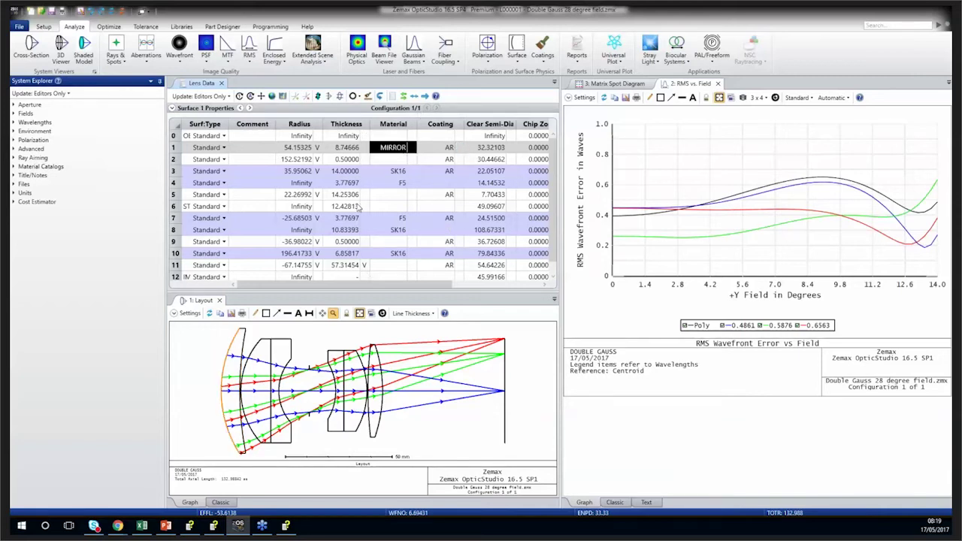
{"action": "left_click", "coordinate": [306, 356]}
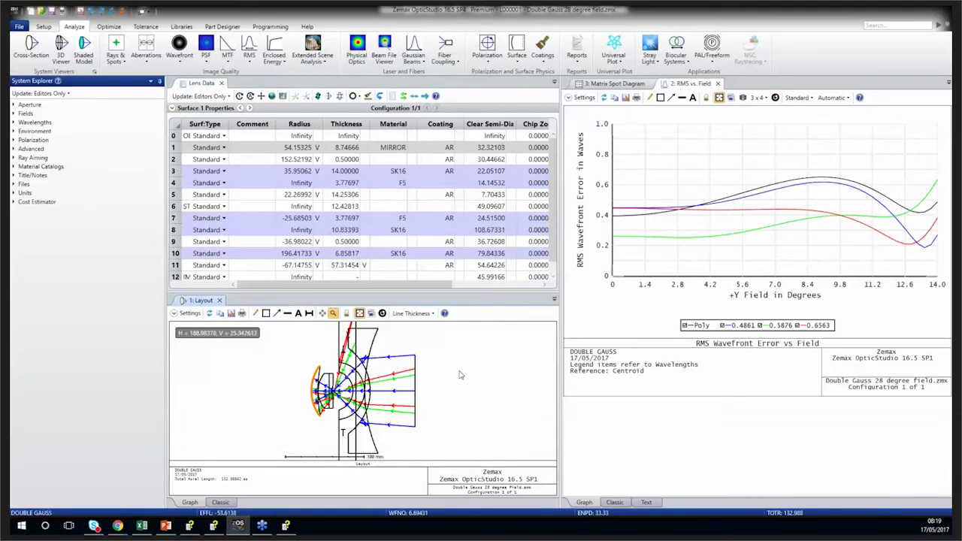
Restore the material of surface 1 to SK2.
{"action": "left_click", "coordinate": [398, 148]}
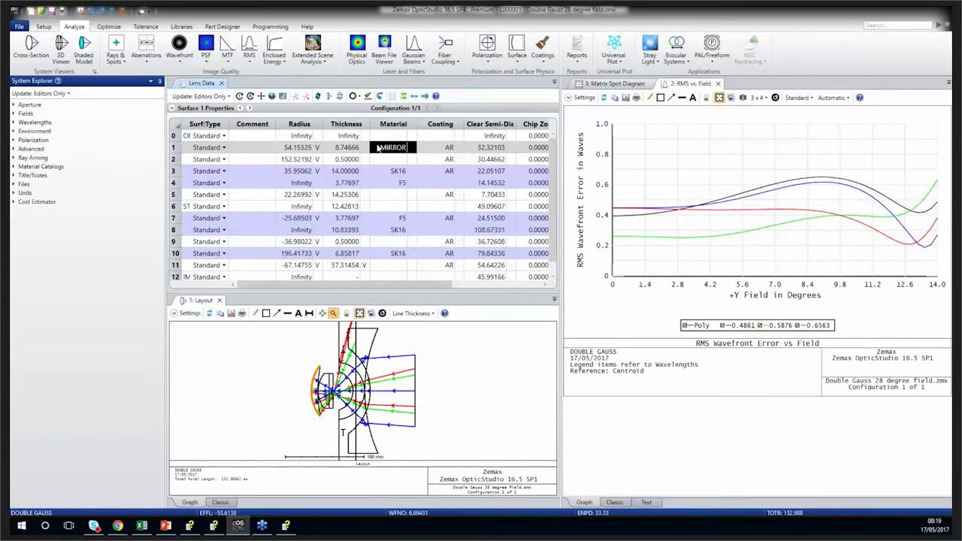
{"action": "type", "text": "SK2"}
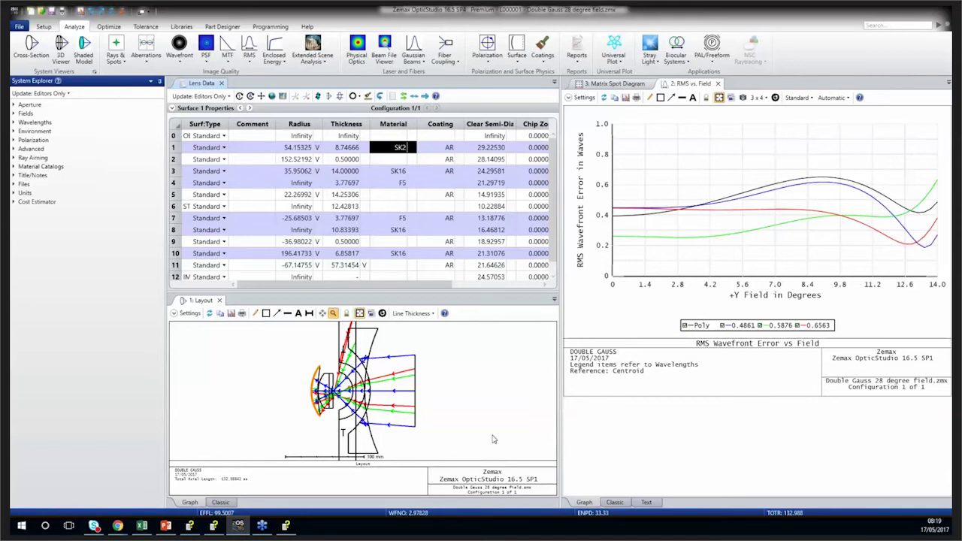
Open the Lens Data Editor help topic in a narrower window and read down to its list of sequential surfaces reference.
{"action": "left_click", "coordinate": [505, 411]}
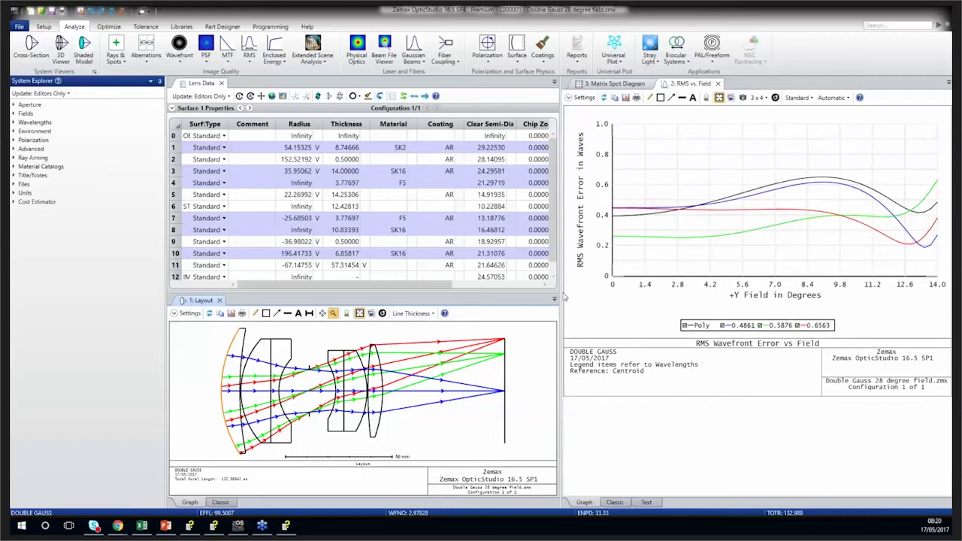
{"action": "left_click", "coordinate": [224, 229]}
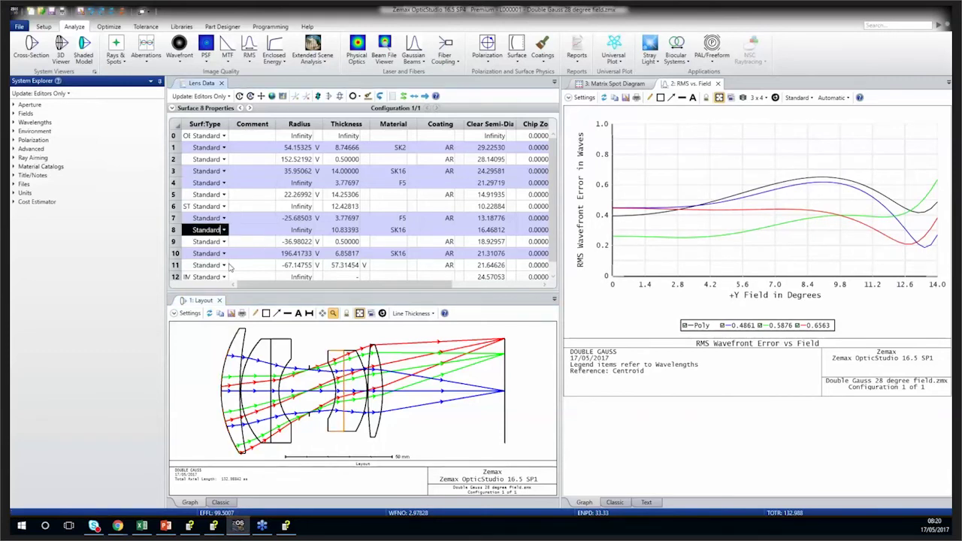
{"action": "left_click", "coordinate": [230, 266]}
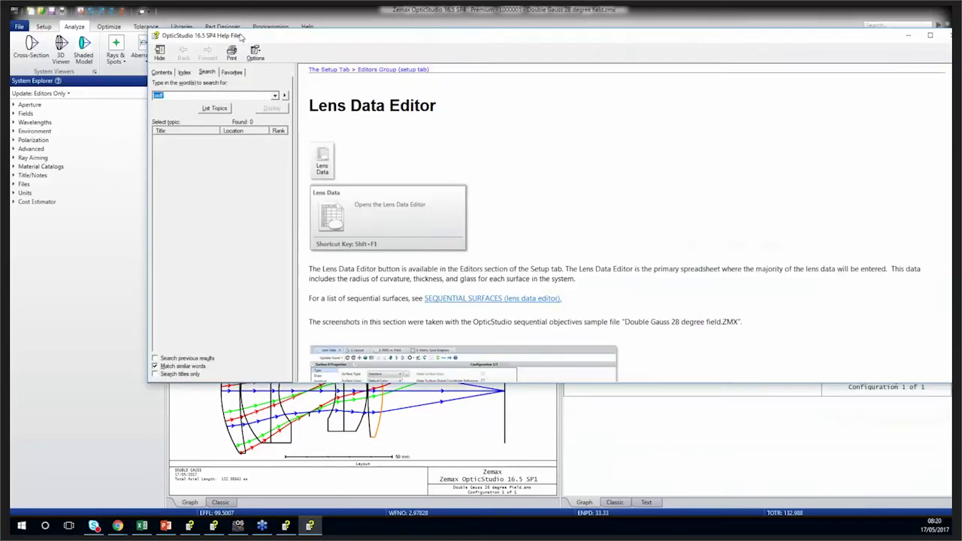
{"action": "left_click_drag", "start_coordinate": [921, 384], "coordinate": [752, 392]}
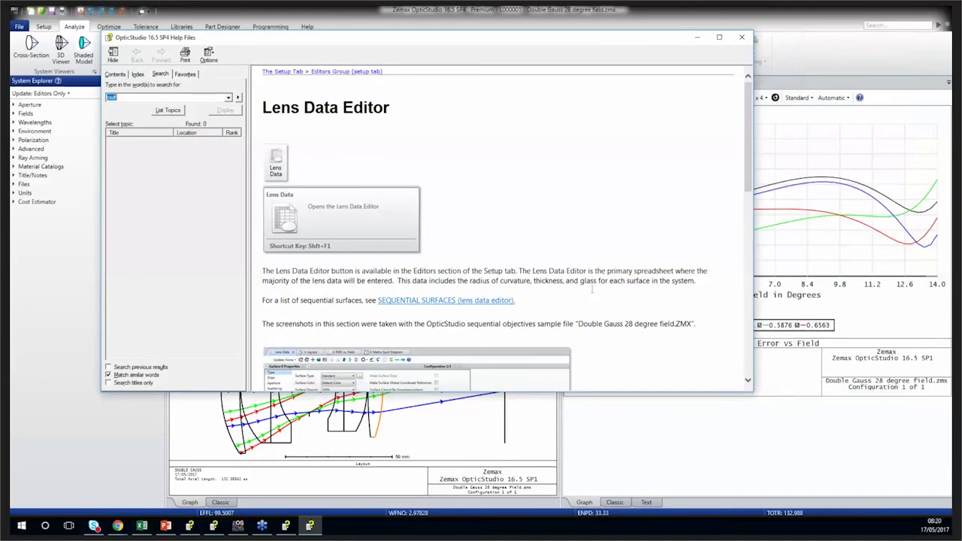
{"action": "scroll", "coordinate": [591, 287], "scroll_direction": "down", "scroll_amount": 2}
{"action": "scroll", "coordinate": [592, 287], "scroll_direction": "down", "scroll_amount": 3}
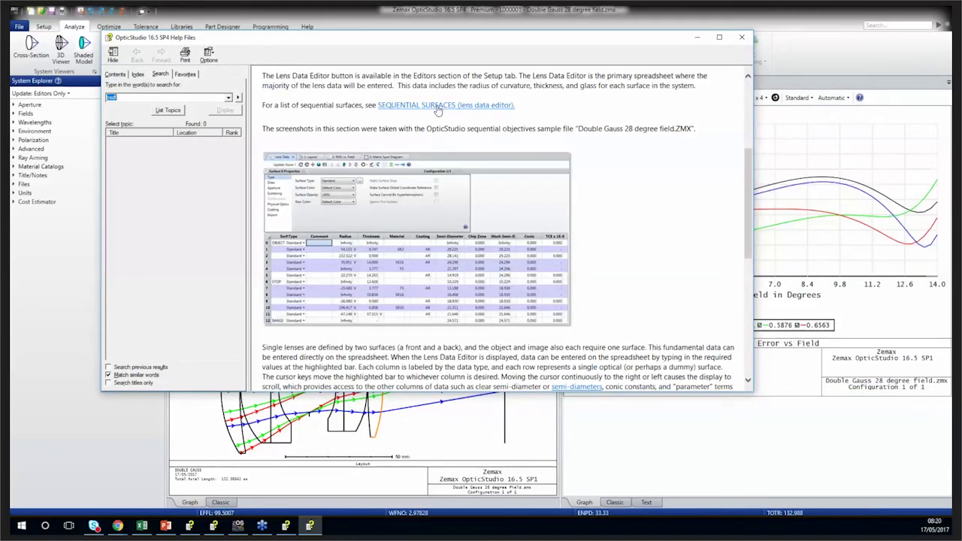
Open the Sequential Surfaces help topic and highlight Fresnel and Generalized Fresnel in its list of surface types.
{"action": "left_click", "coordinate": [439, 106]}
{"action": "scroll", "coordinate": [536, 180], "scroll_direction": "down", "scroll_amount": 10}
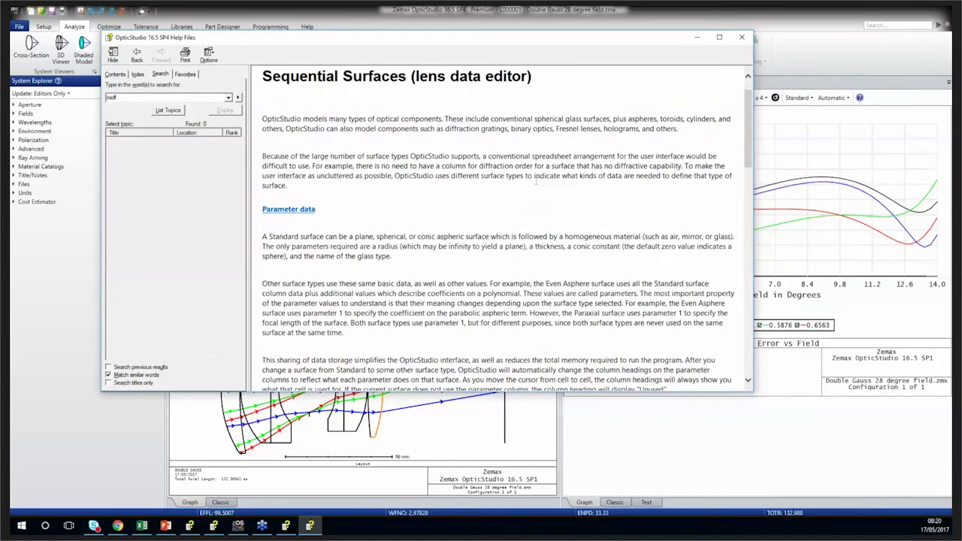
{"action": "scroll", "coordinate": [537, 192], "scroll_direction": "down", "scroll_amount": 4}
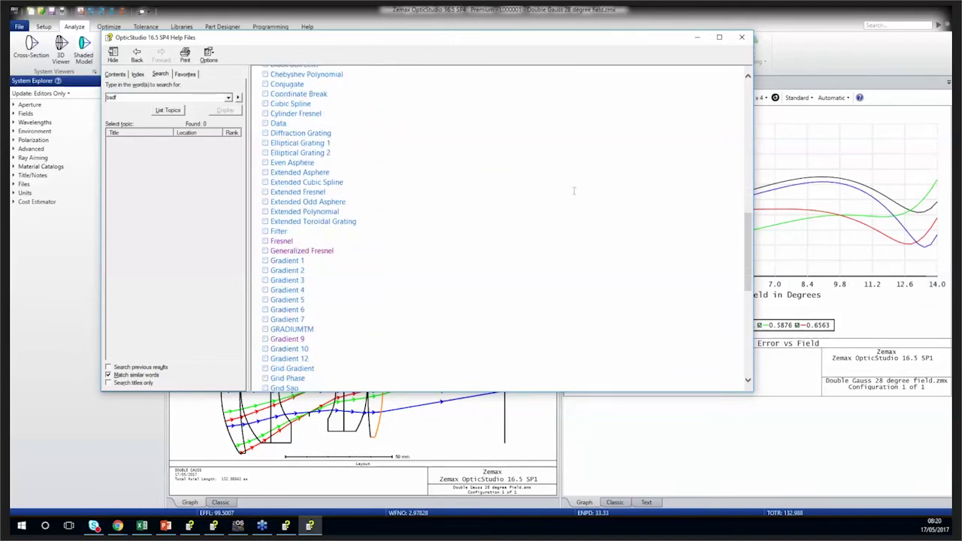
{"action": "left_click_drag", "start_coordinate": [258, 242], "coordinate": [364, 257]}
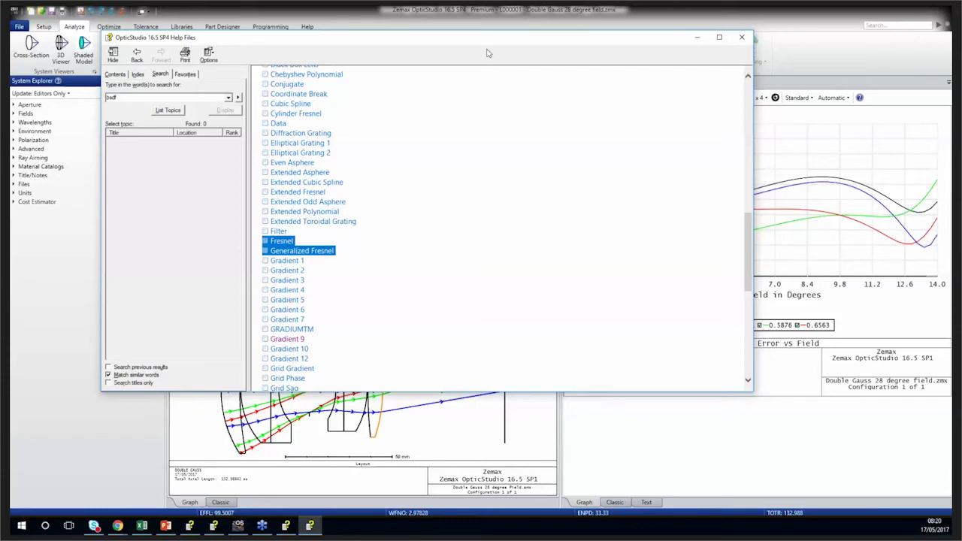
Reposition and narrow the help window while viewing the surface types, and minimize it to return to the lens.
{"action": "left_click_drag", "start_coordinate": [492, 46], "coordinate": [548, 86]}
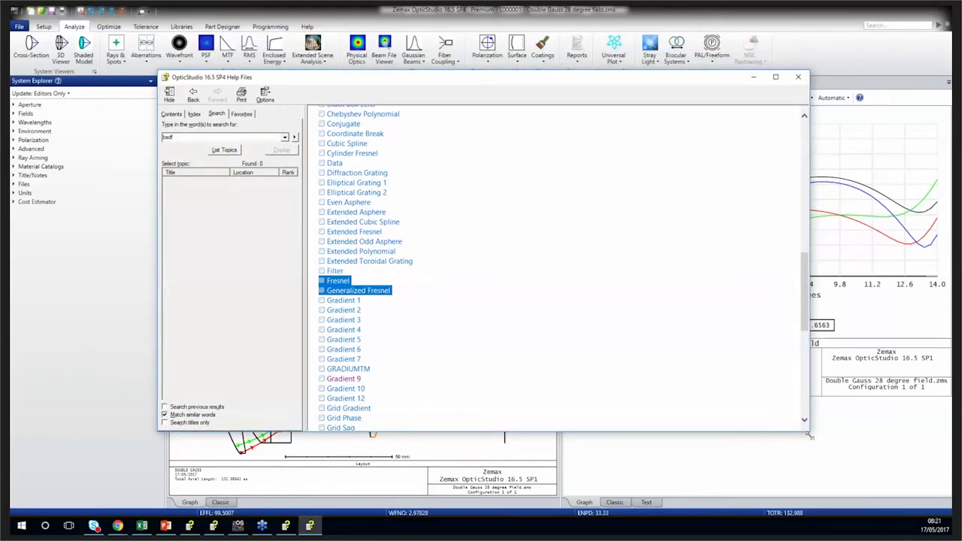
{"action": "left_click_drag", "start_coordinate": [809, 434], "coordinate": [633, 438]}
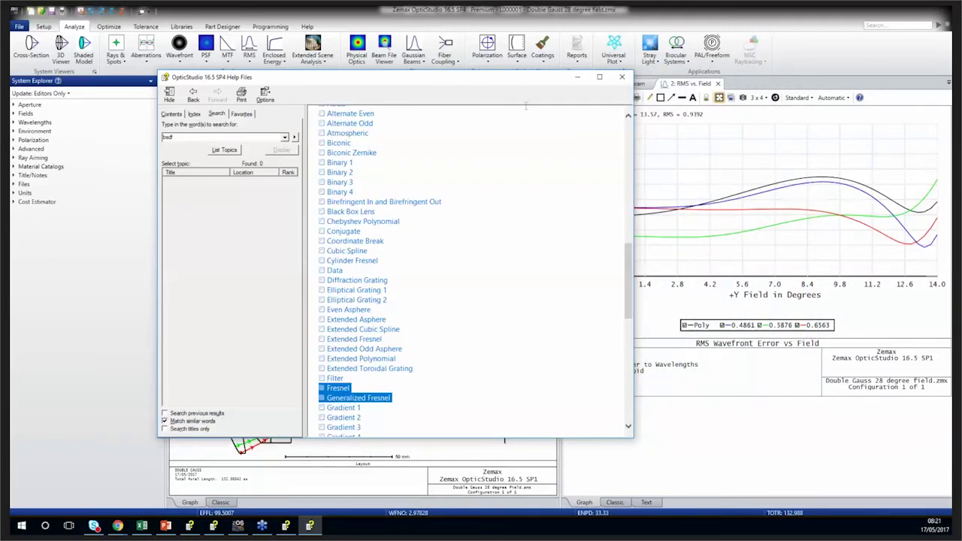
{"action": "left_click_drag", "start_coordinate": [526, 77], "coordinate": [554, 84]}
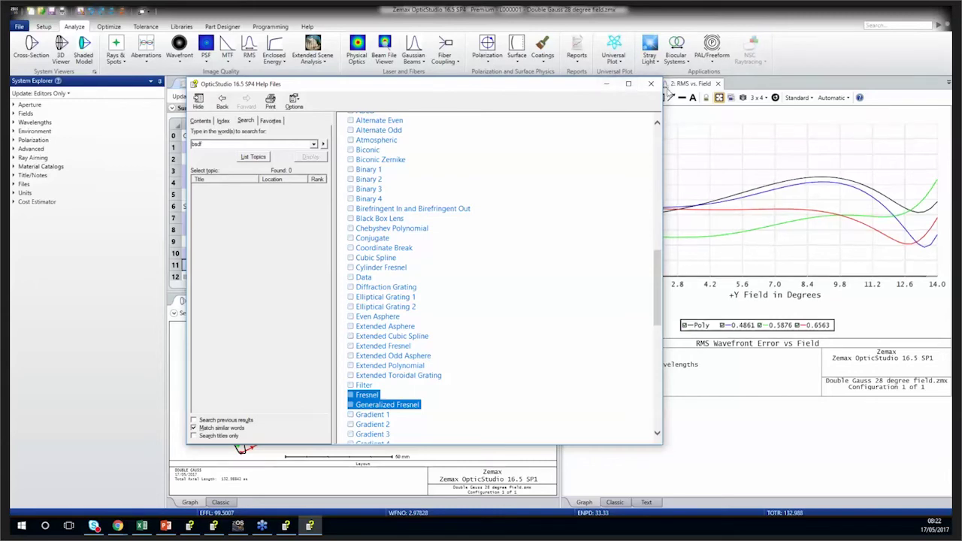
{"action": "left_click", "coordinate": [612, 85]}
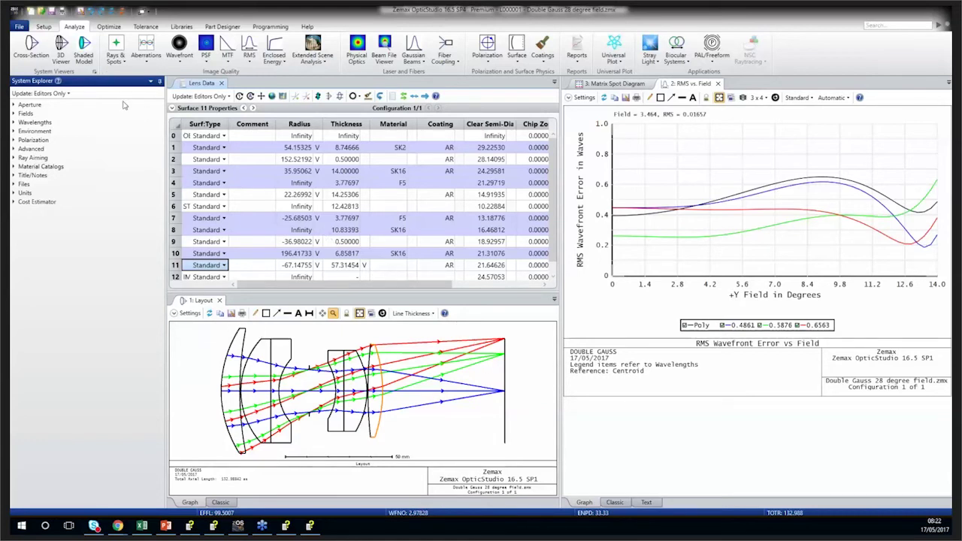
Open the CAD file export settings for the double Gauss lens and examine the choices for the first surface.
{"action": "left_click", "coordinate": [44, 26]}
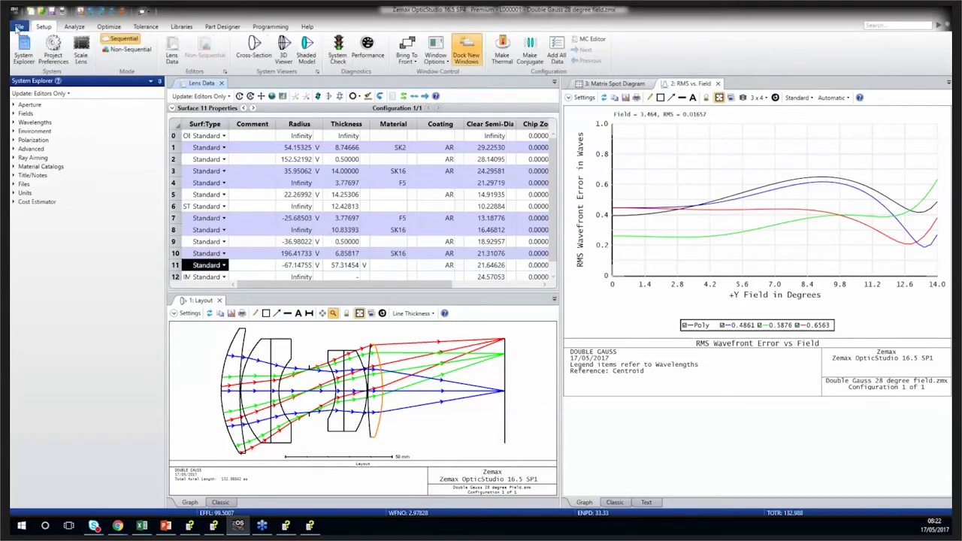
{"action": "left_click", "coordinate": [18, 27]}
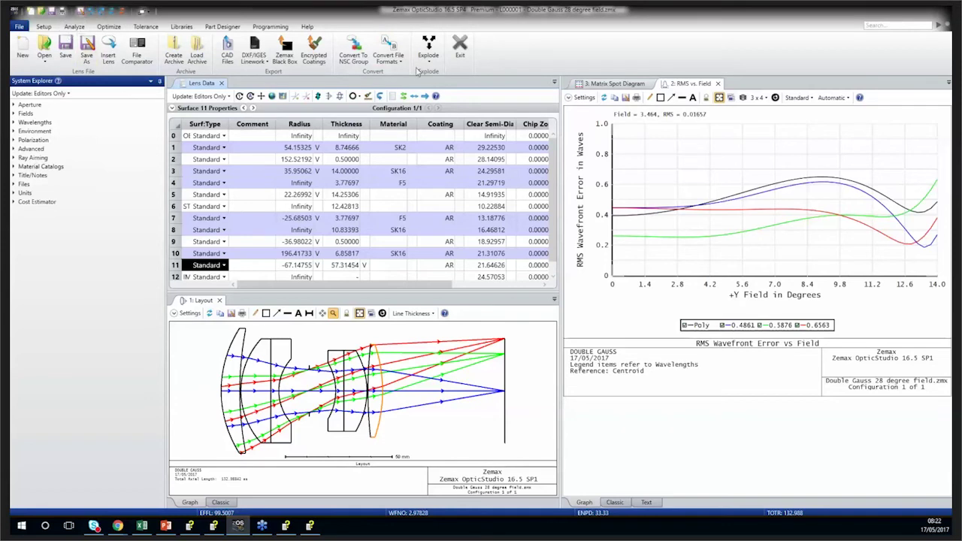
{"action": "left_click", "coordinate": [229, 62]}
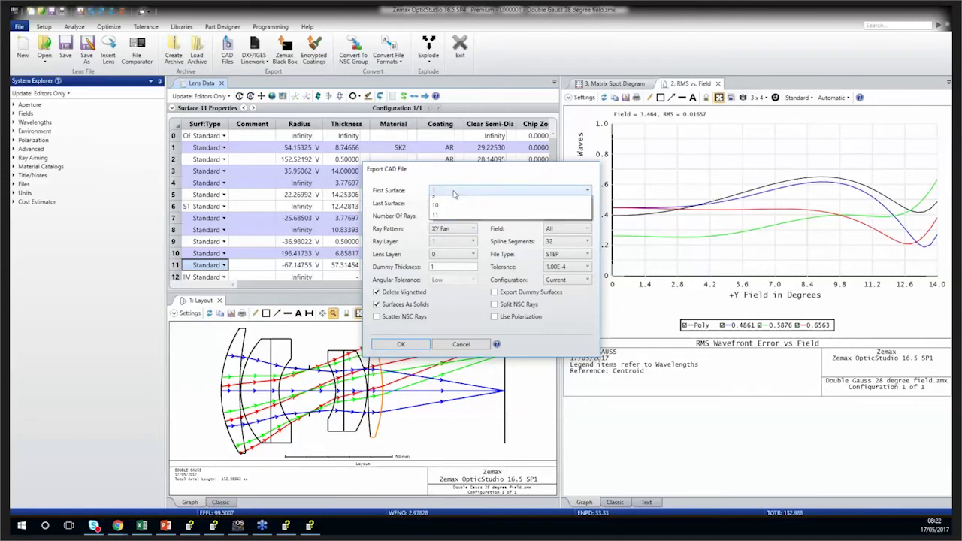
{"action": "left_click", "coordinate": [453, 194]}
{"action": "left_click", "coordinate": [454, 194]}
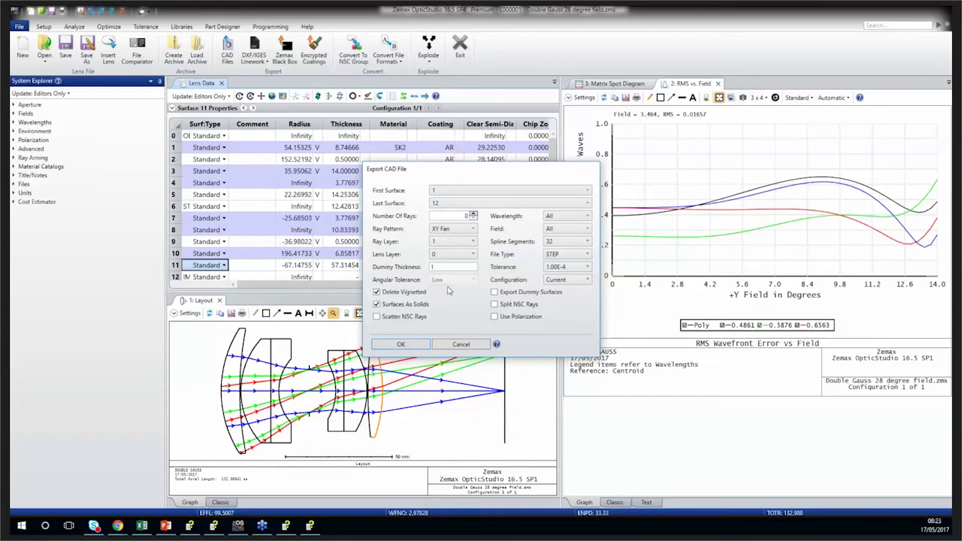
Choose STEP as the CAD export file type, proceed to saving the file, and cancel the export.
{"action": "left_click", "coordinate": [557, 256]}
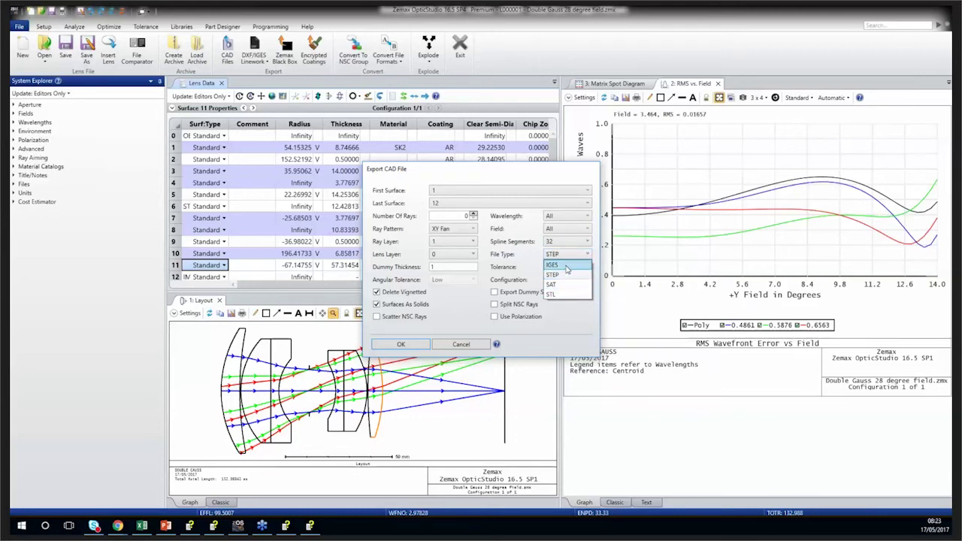
{"action": "left_click", "coordinate": [557, 275]}
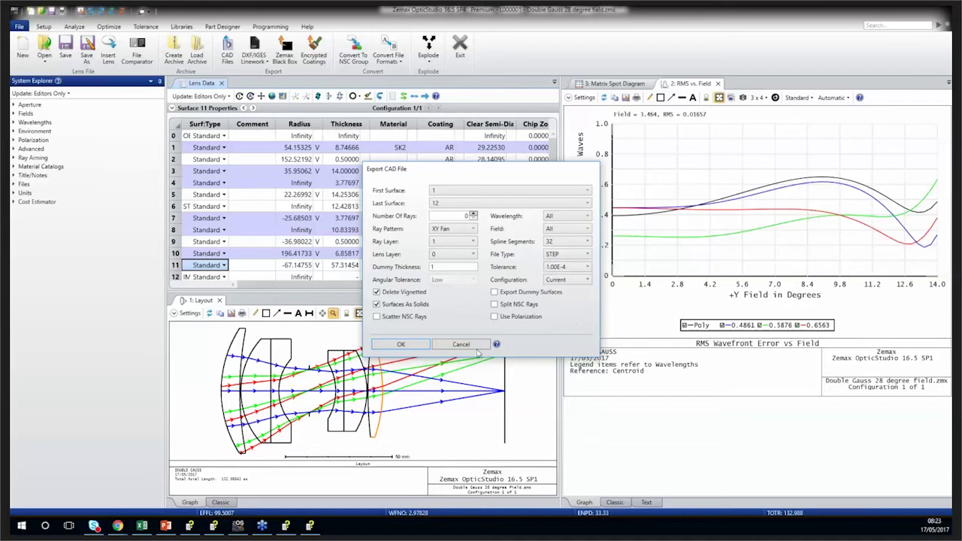
{"action": "left_click", "coordinate": [402, 344]}
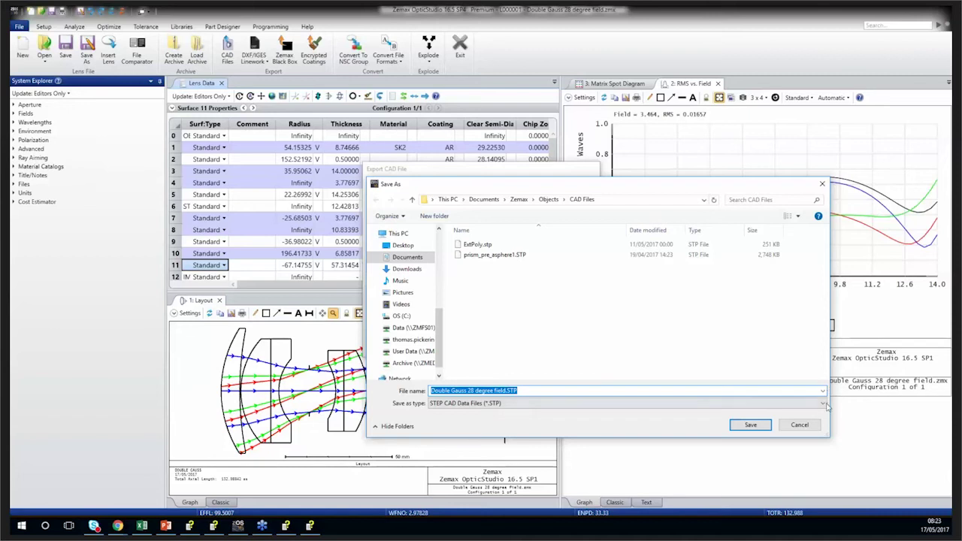
{"action": "left_click", "coordinate": [806, 426]}
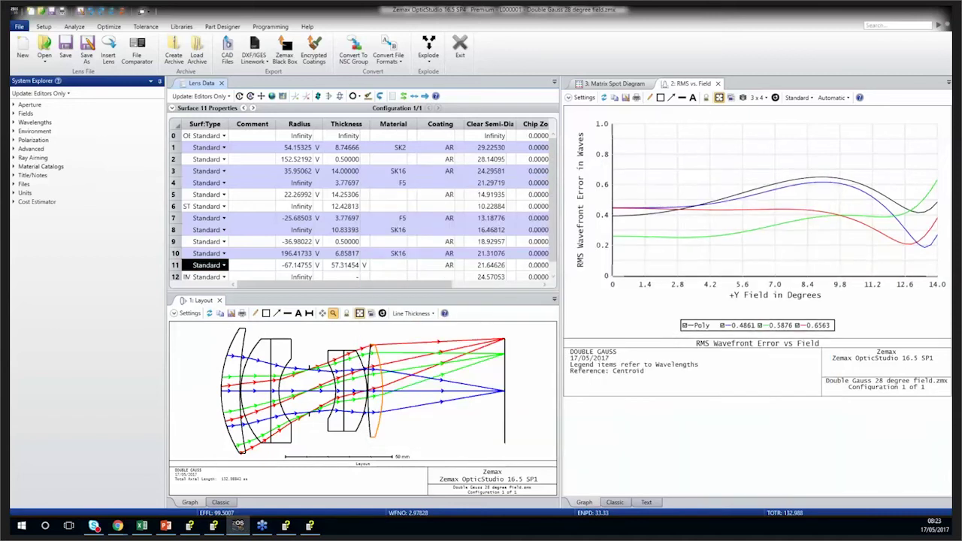
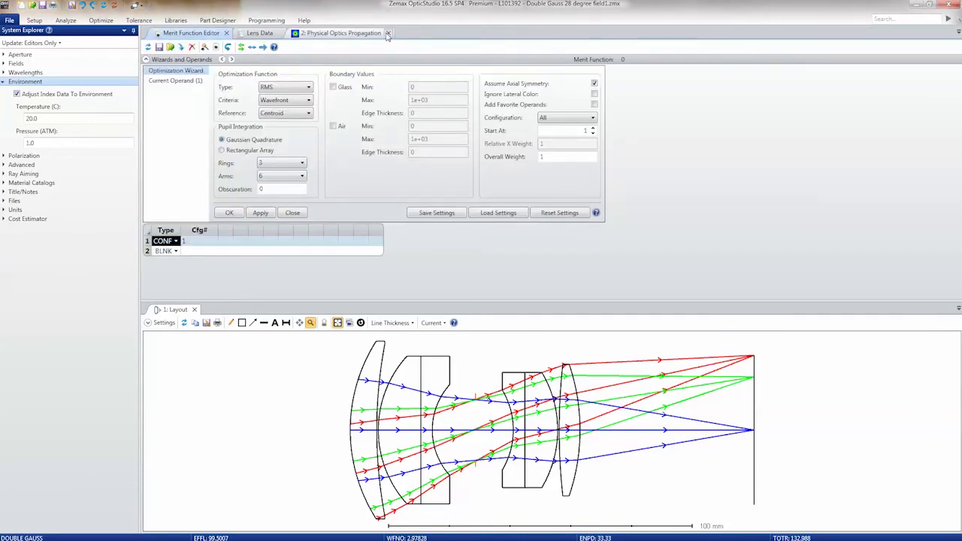
Close the Physical Optics Propagation and Merit Function Editor windows, and review the coatings available in the properties of surface 1.
{"action": "left_click", "coordinate": [388, 33]}
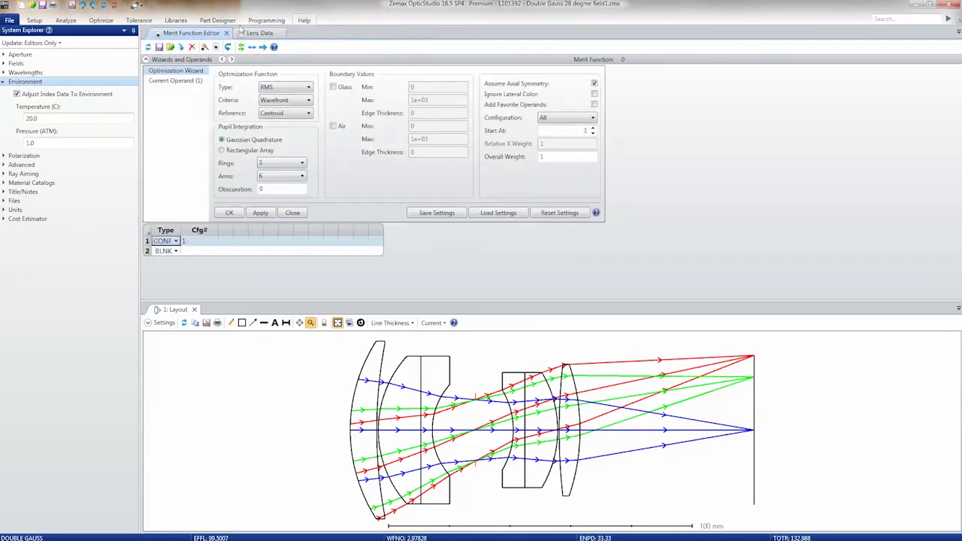
{"action": "left_click", "coordinate": [226, 33]}
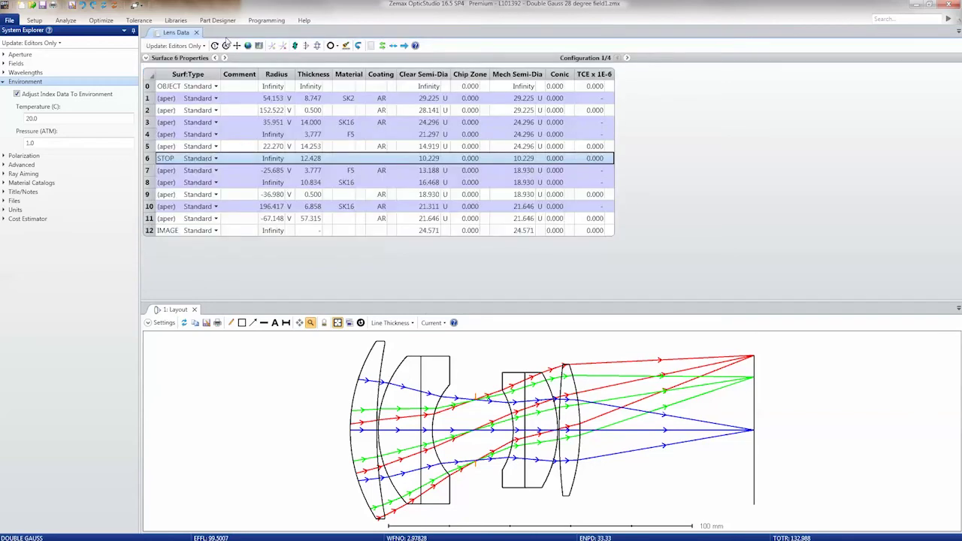
{"action": "left_click", "coordinate": [177, 103]}
{"action": "left_click", "coordinate": [169, 60]}
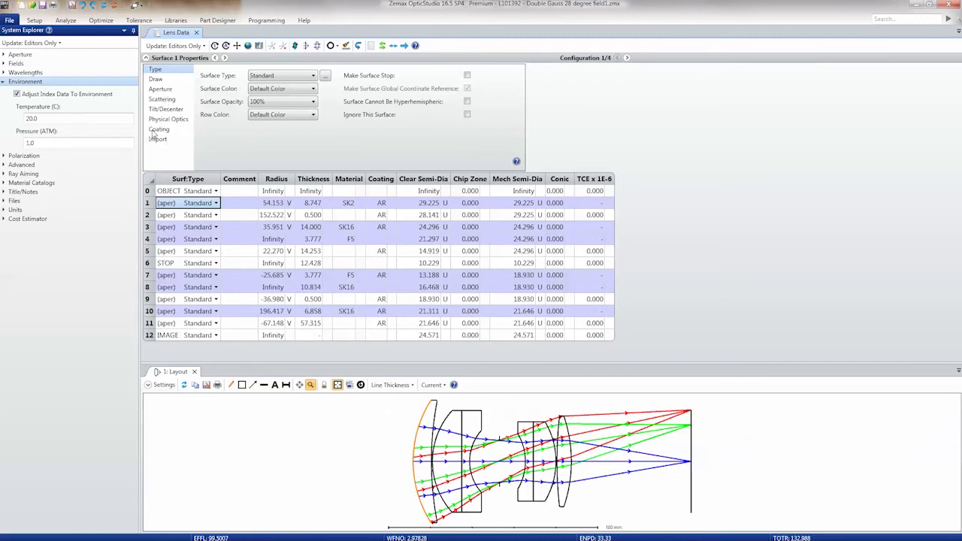
{"action": "left_click", "coordinate": [157, 130]}
{"action": "left_click", "coordinate": [277, 75]}
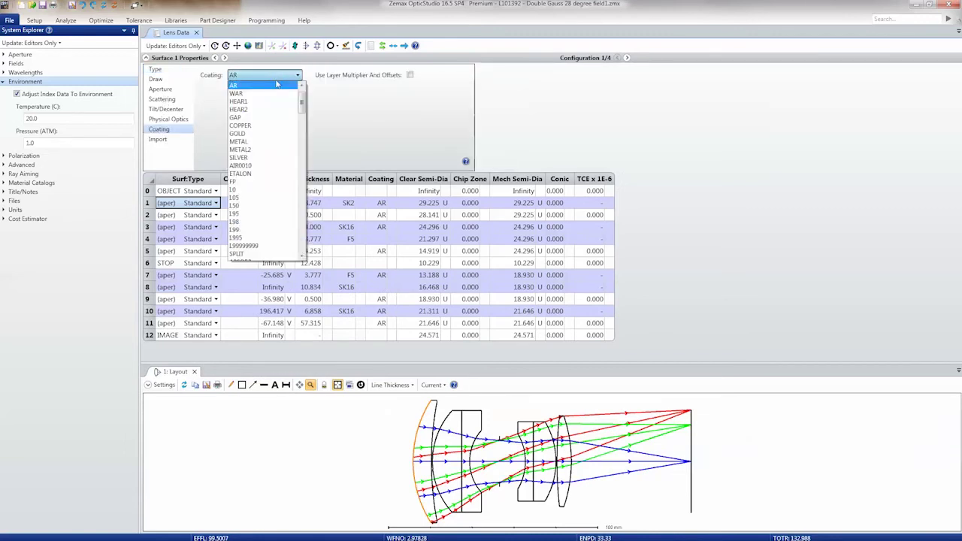
{"action": "left_click", "coordinate": [391, 142]}
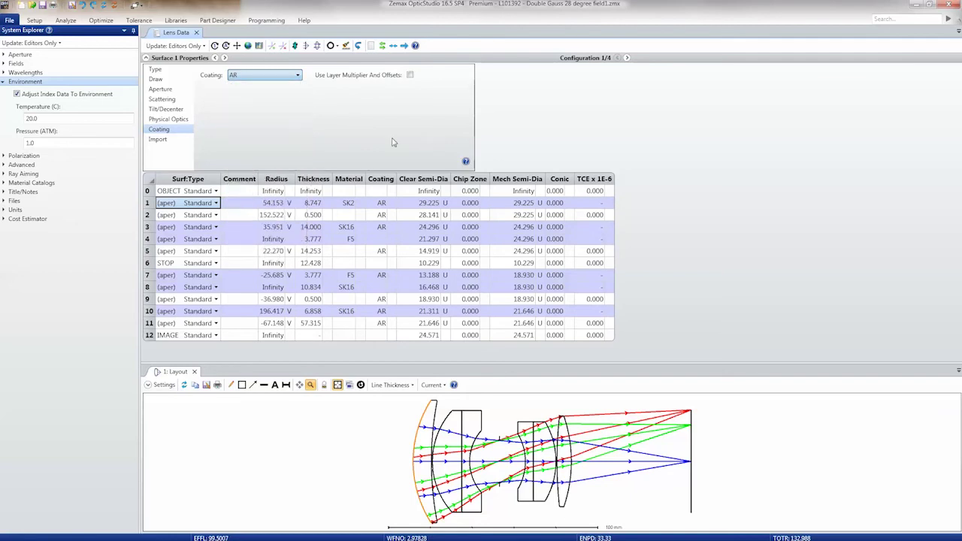
{"action": "left_click", "coordinate": [146, 58]}
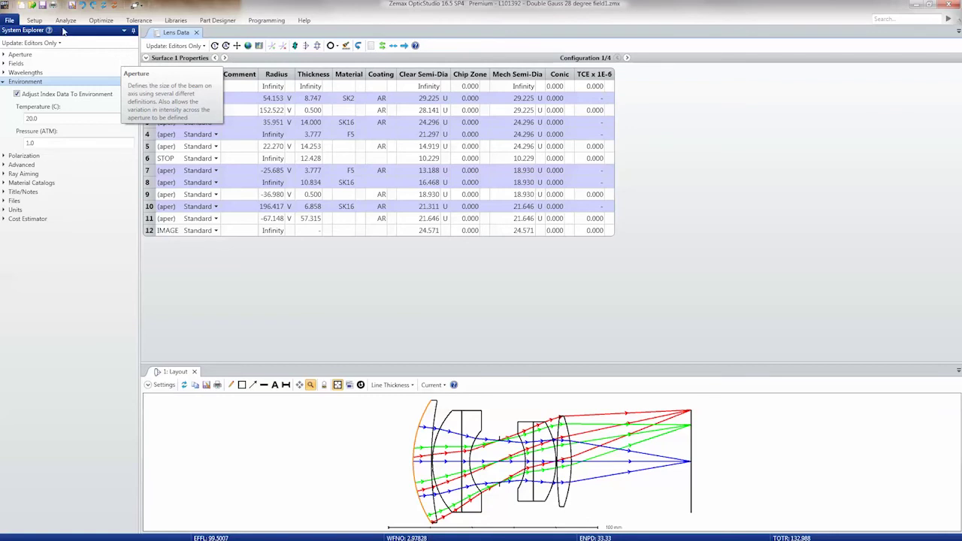
Convert the whole lens to a new non-sequential file with sources and detectors added, without saving changes to the original.
{"action": "left_click", "coordinate": [10, 20]}
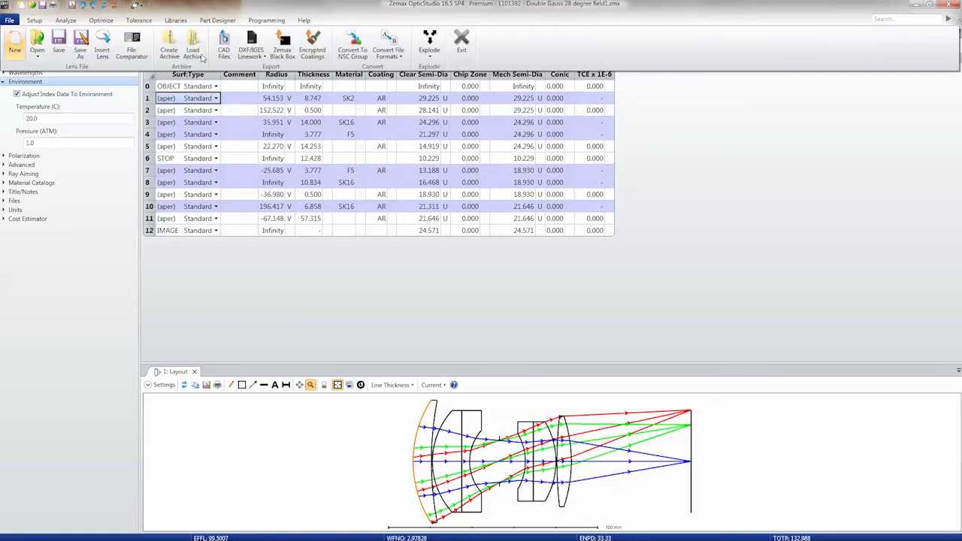
{"action": "left_click", "coordinate": [352, 45]}
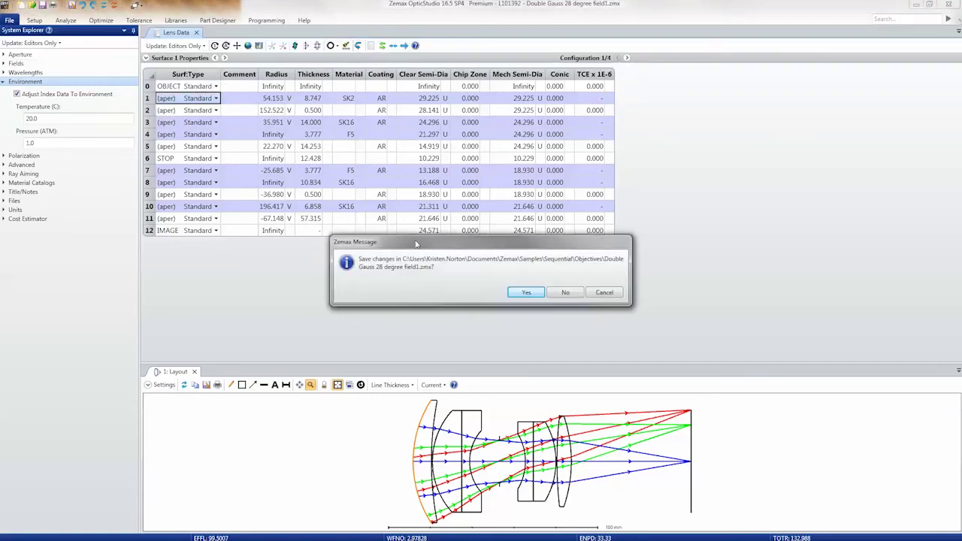
{"action": "left_click", "coordinate": [565, 292]}
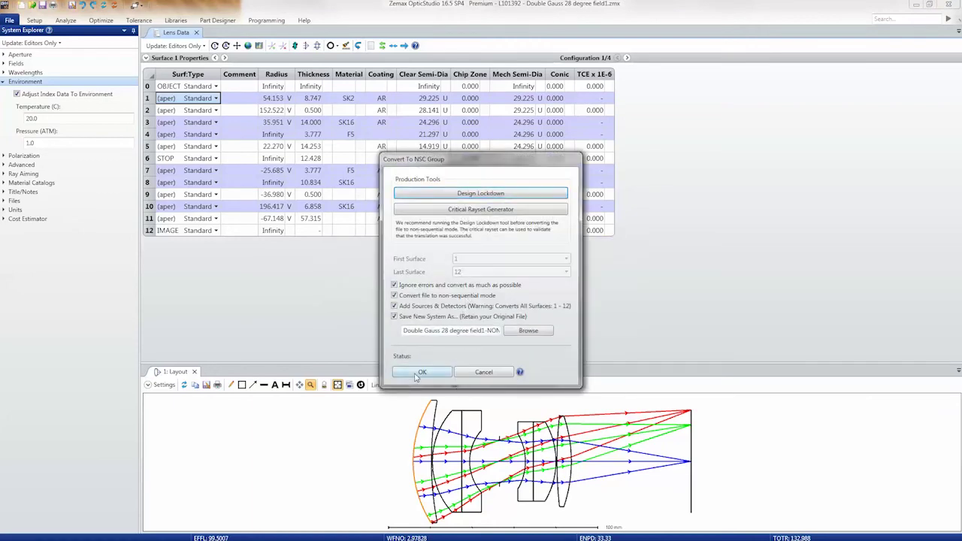
{"action": "left_click", "coordinate": [420, 372]}
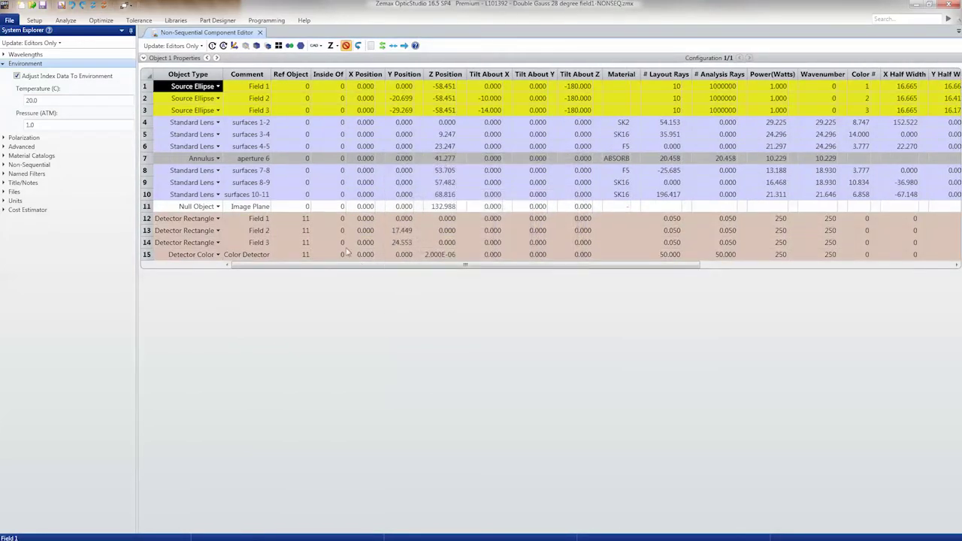
Collapse the Environment settings and inspect the converted Standard Lens object for surfaces 1-2 in the Non-Sequential Component Editor.
{"action": "left_click", "coordinate": [25, 64]}
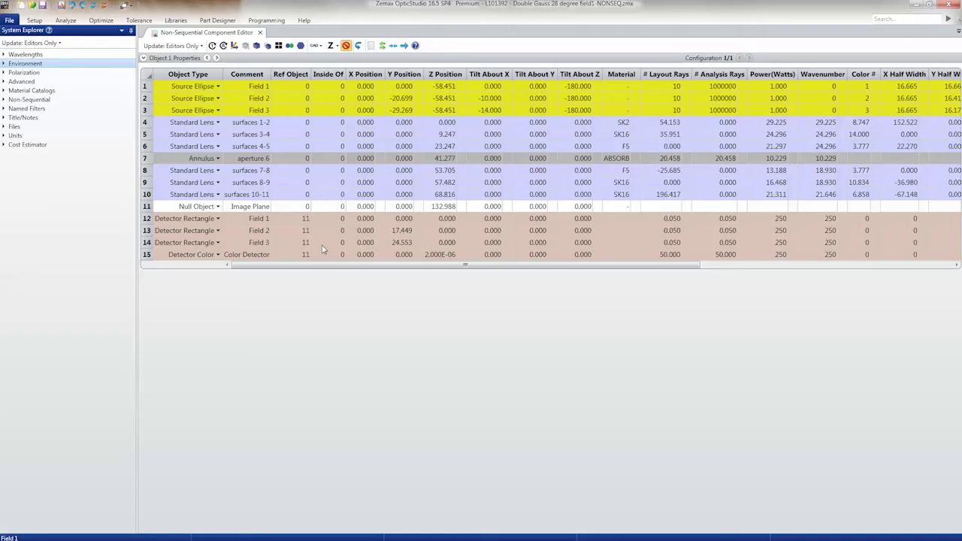
{"action": "left_click", "coordinate": [188, 123]}
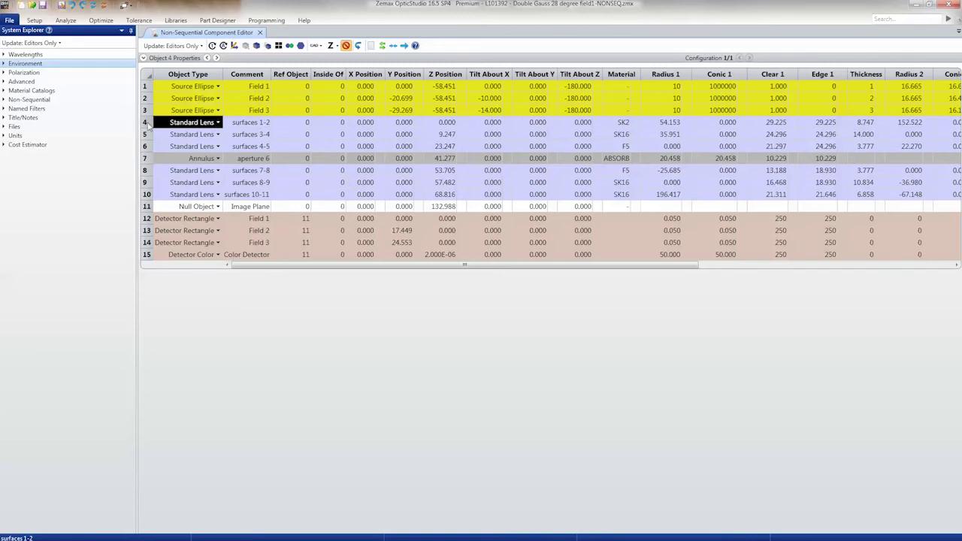
{"action": "left_click", "coordinate": [146, 123]}
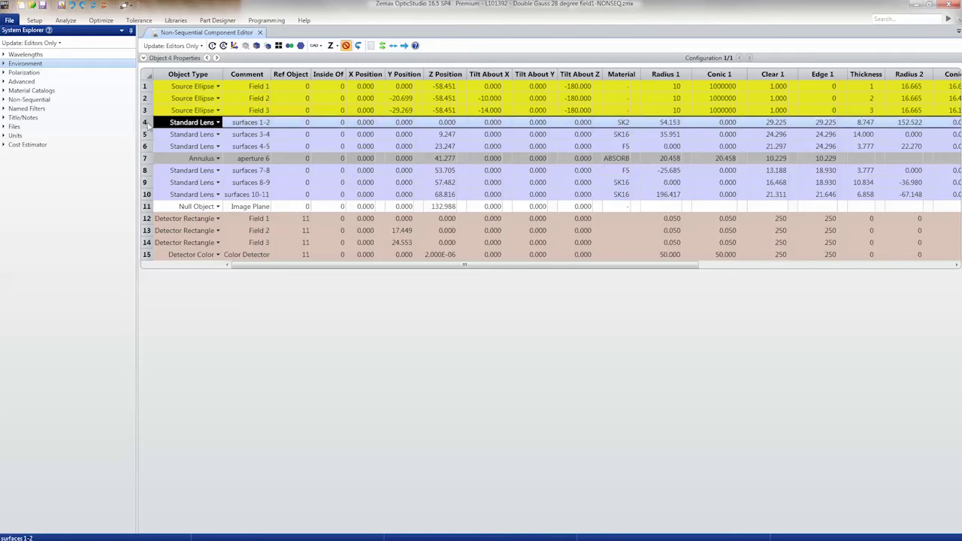
Create an NSC Shaded Model and an NSC 3D Layout of the converted lens.
{"action": "left_click", "coordinate": [68, 22]}
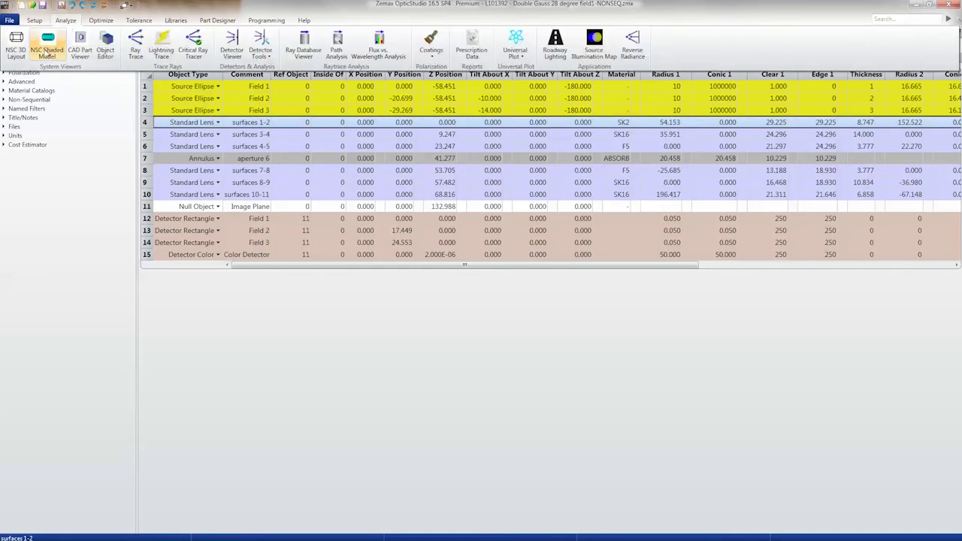
{"action": "left_click", "coordinate": [47, 53]}
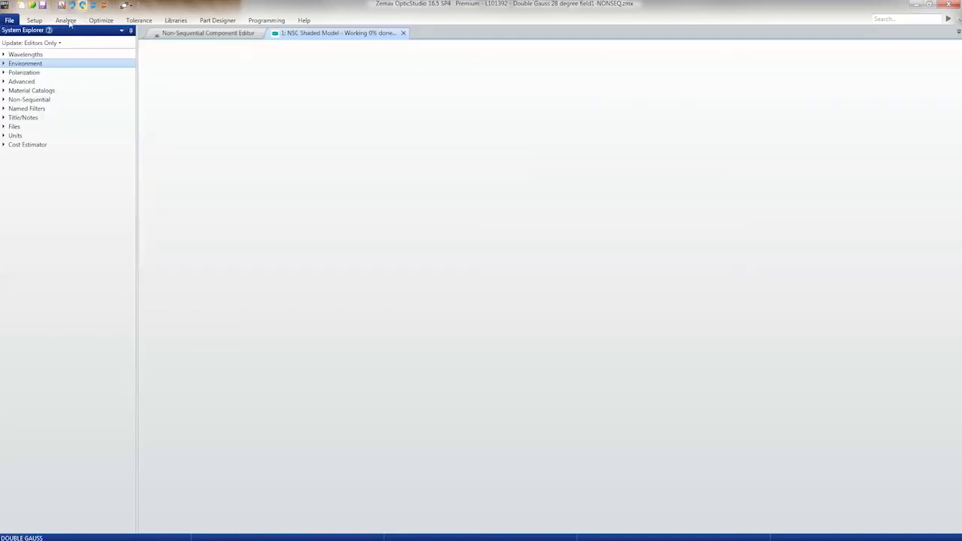
{"action": "left_click", "coordinate": [68, 21]}
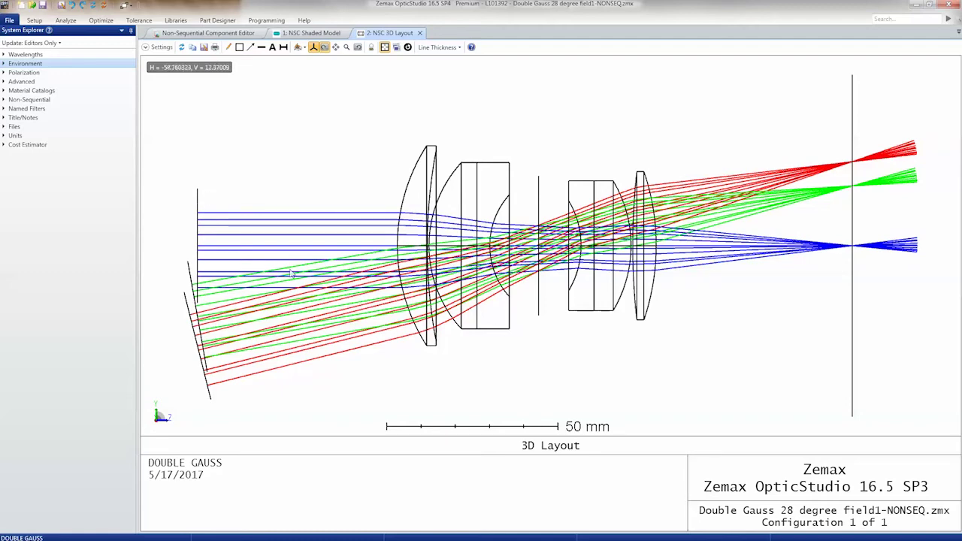
Examine the small detectors at the image plane up close in the NSC Shaded Model.
{"action": "left_click", "coordinate": [310, 33]}
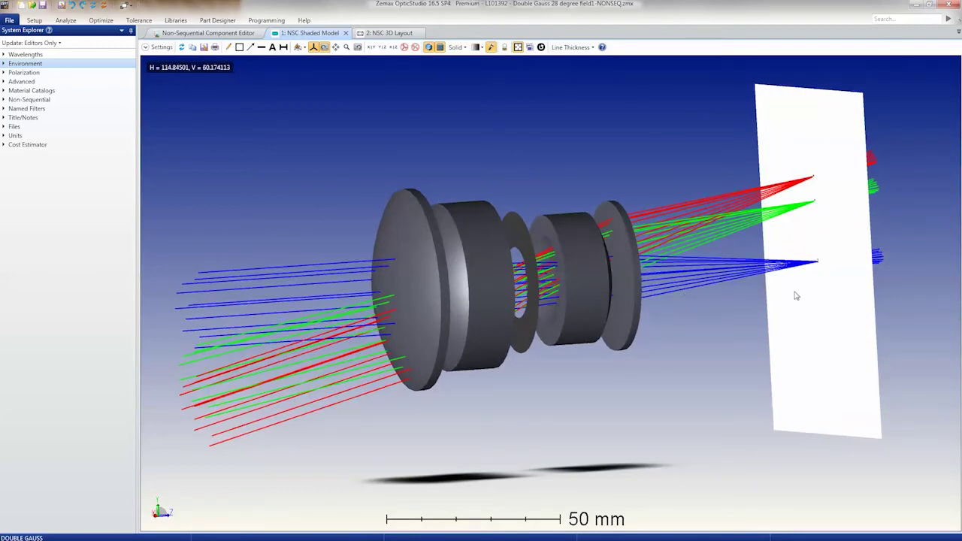
{"action": "scroll", "coordinate": [819, 170], "scroll_direction": "up", "scroll_amount": 10}
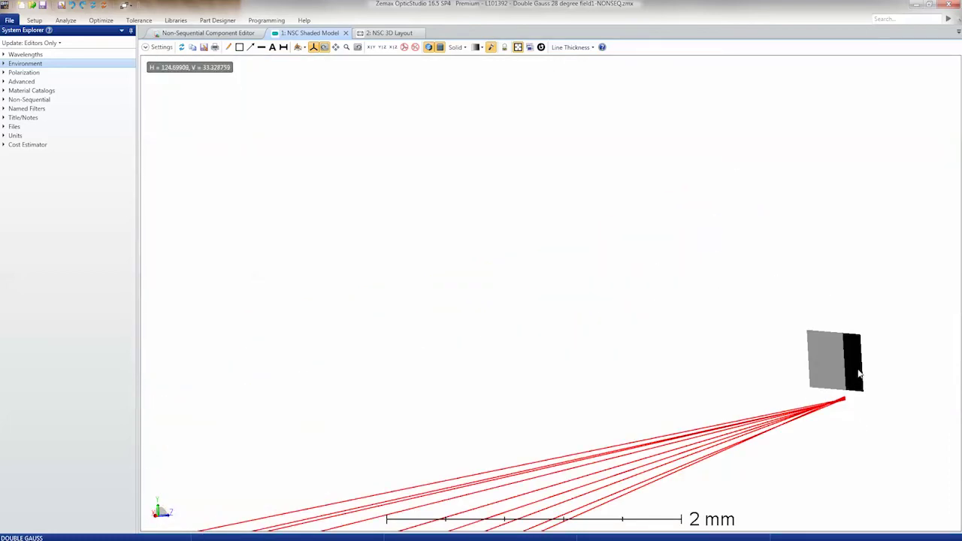
{"action": "scroll", "coordinate": [853, 375], "scroll_direction": "down", "scroll_amount": 3}
{"action": "scroll", "coordinate": [849, 377], "scroll_direction": "down", "scroll_amount": 4}
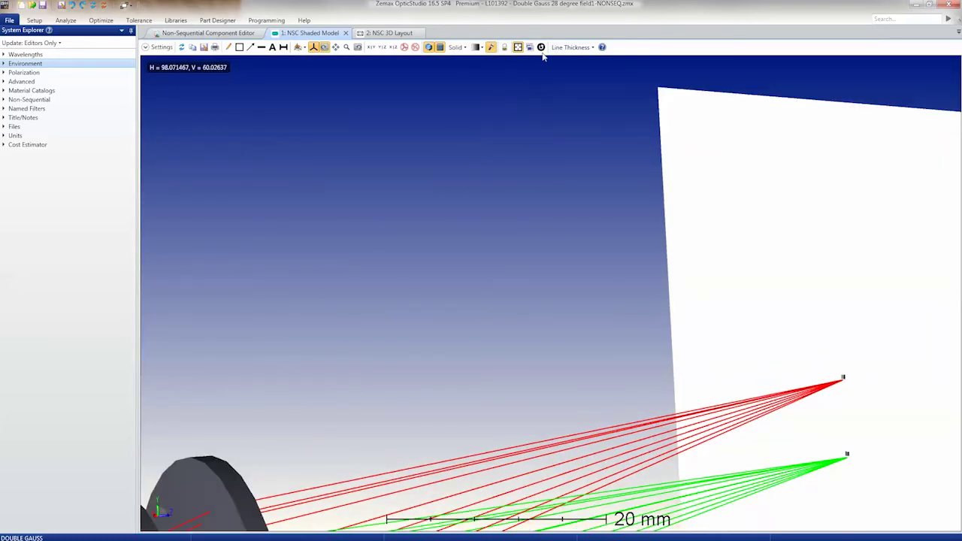
{"action": "scroll", "coordinate": [521, 343], "scroll_direction": "down", "scroll_amount": 3}
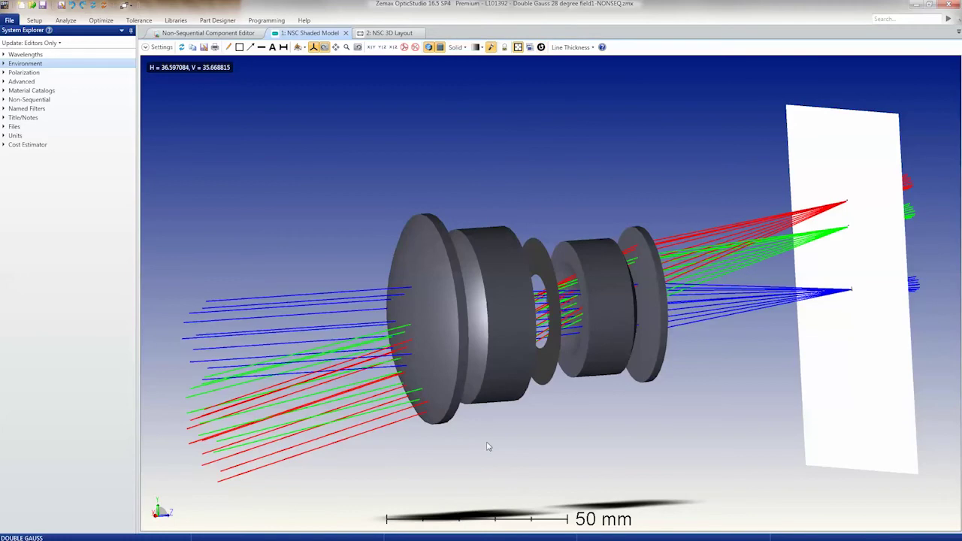
Load the LAMBERTIAN50 profile on the side faces of the surfaces 1-2 lens, and switch the profile back to "Use definitions below".
{"action": "left_click", "coordinate": [204, 34]}
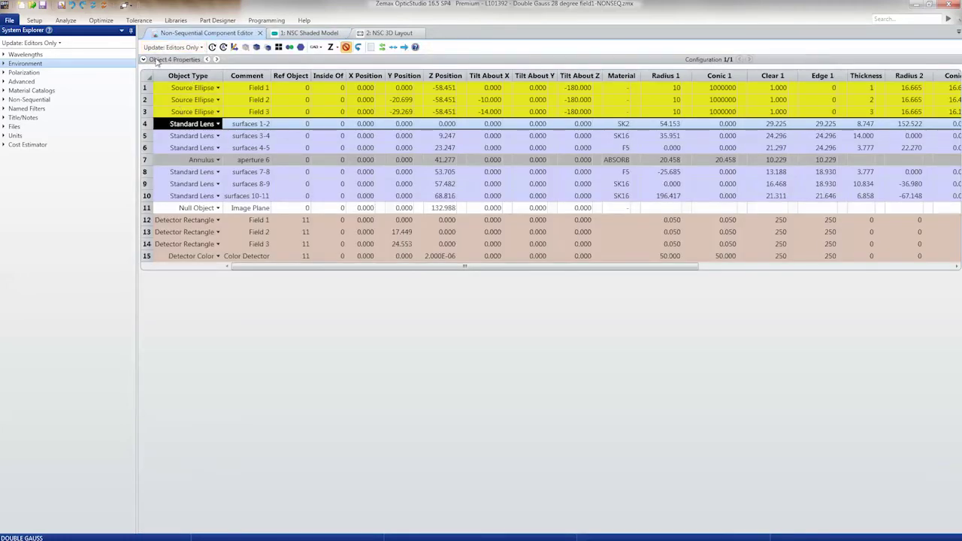
{"action": "left_click", "coordinate": [159, 60]}
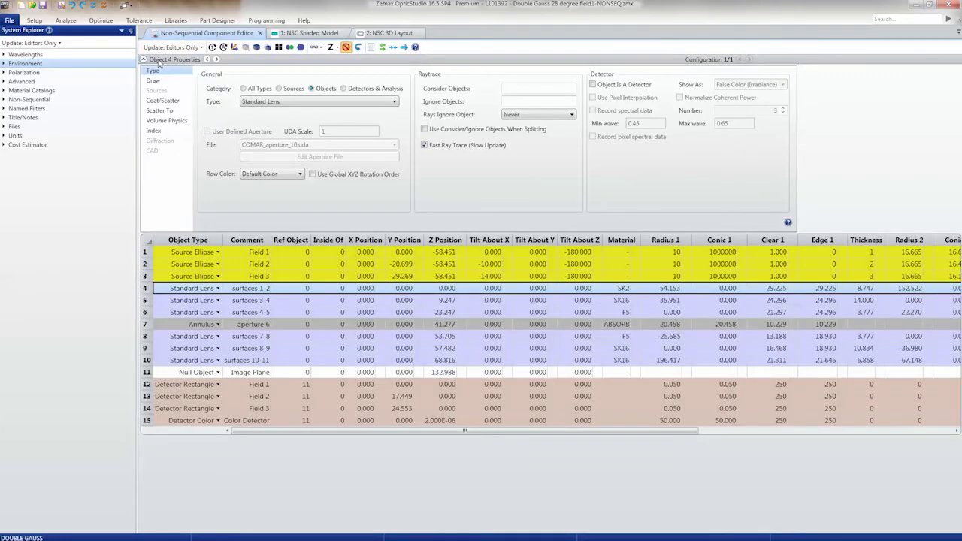
{"action": "left_click", "coordinate": [163, 100]}
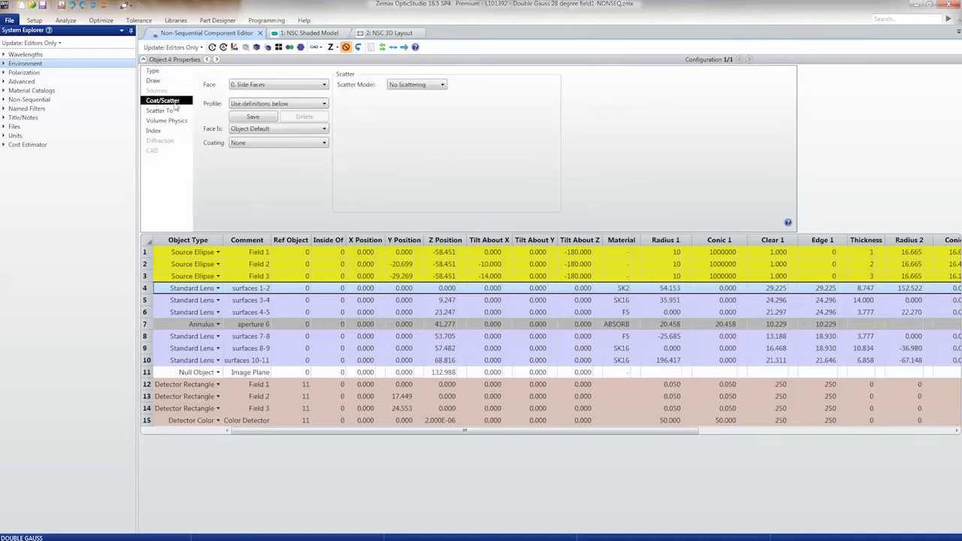
{"action": "left_click", "coordinate": [269, 106]}
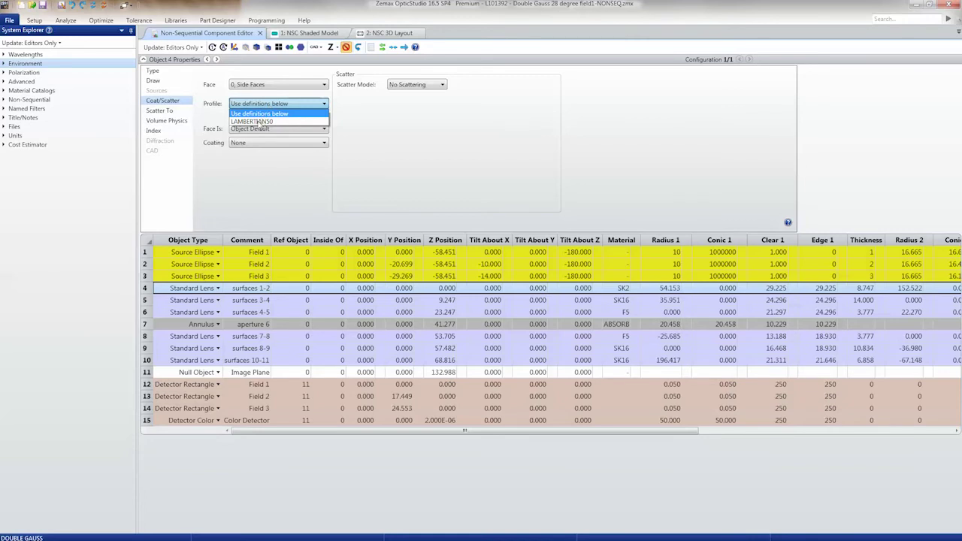
{"action": "left_click", "coordinate": [245, 123]}
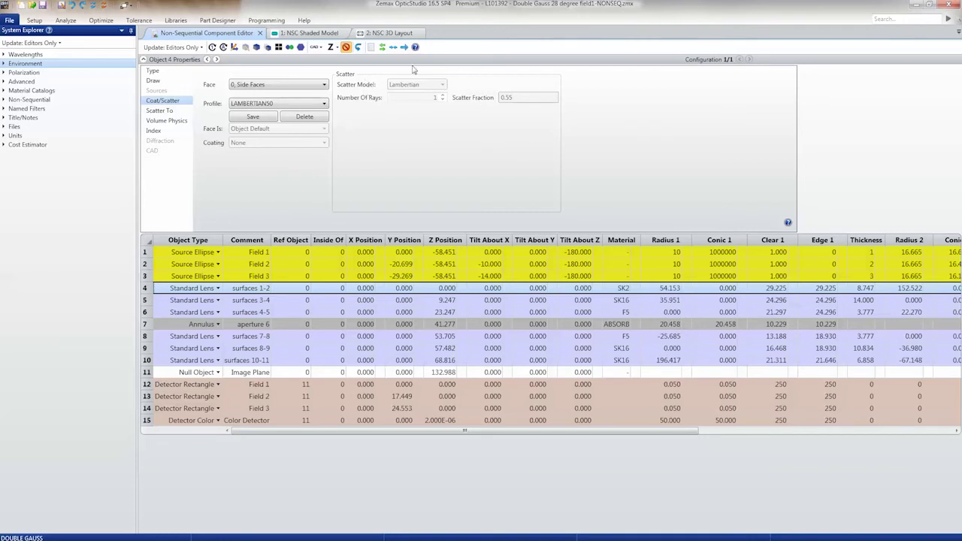
{"action": "left_click", "coordinate": [288, 105]}
{"action": "left_click", "coordinate": [257, 112]}
Apply the AR coating to the side faces of the surfaces 1-2 lens.
{"action": "left_click", "coordinate": [306, 145]}
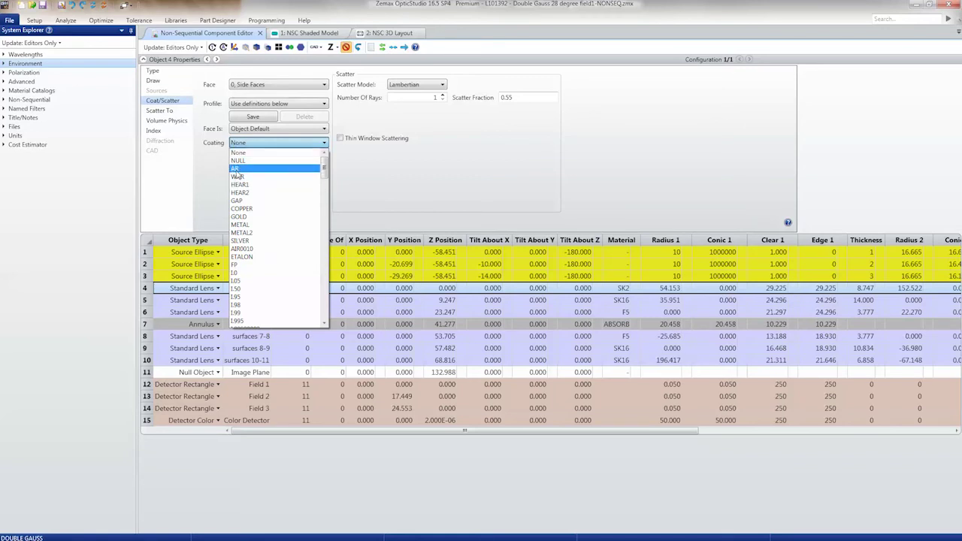
{"action": "left_click_drag", "start_coordinate": [328, 184], "coordinate": [324, 161]}
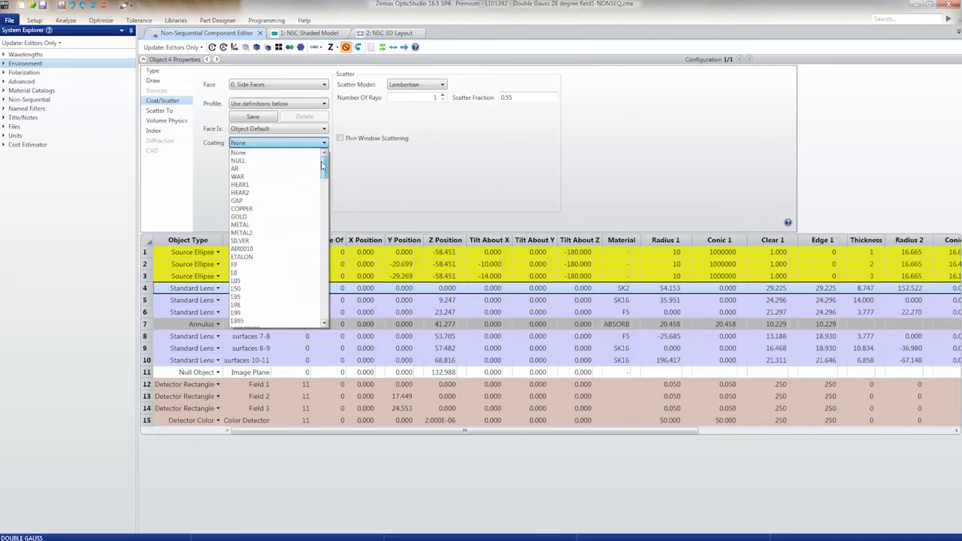
{"action": "left_click", "coordinate": [236, 168]}
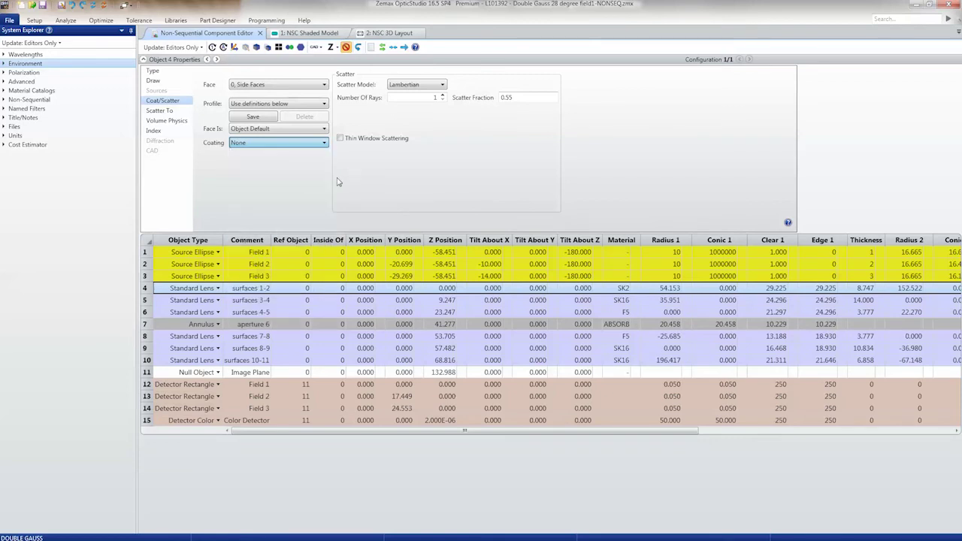
Set the side faces' scatter model to BSDF with BrownVinyl.bsdf as the transmit data.
{"action": "left_click", "coordinate": [430, 89]}
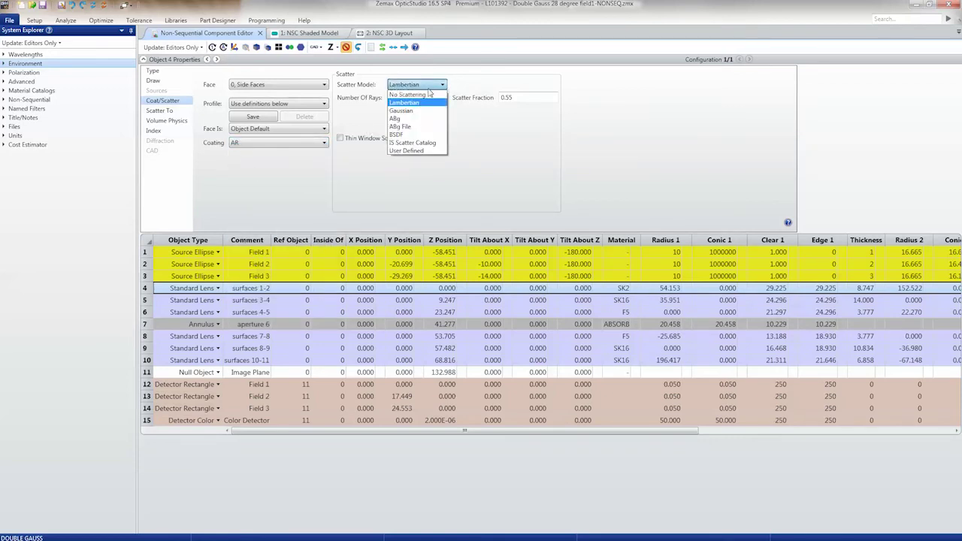
{"action": "left_click", "coordinate": [405, 142]}
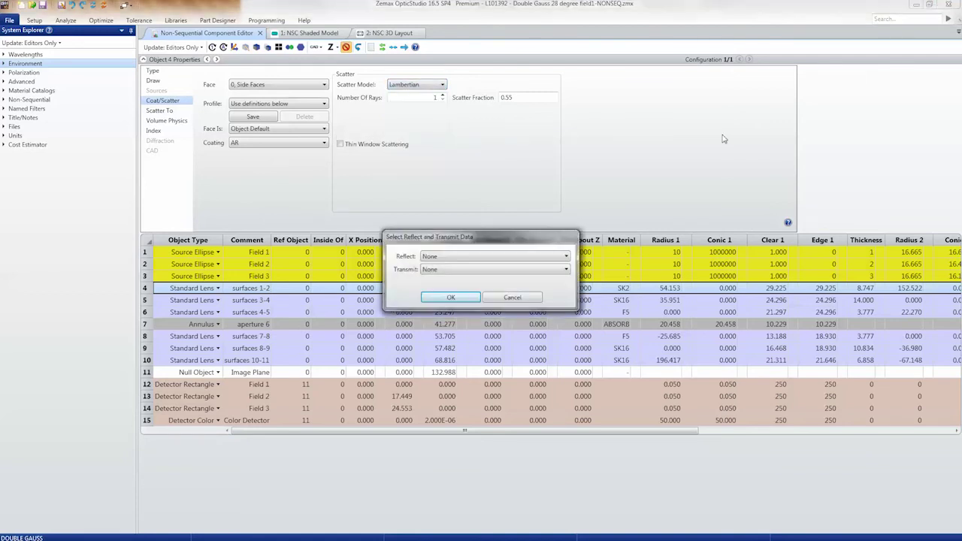
{"action": "left_click", "coordinate": [434, 270]}
{"action": "left_click", "coordinate": [436, 289]}
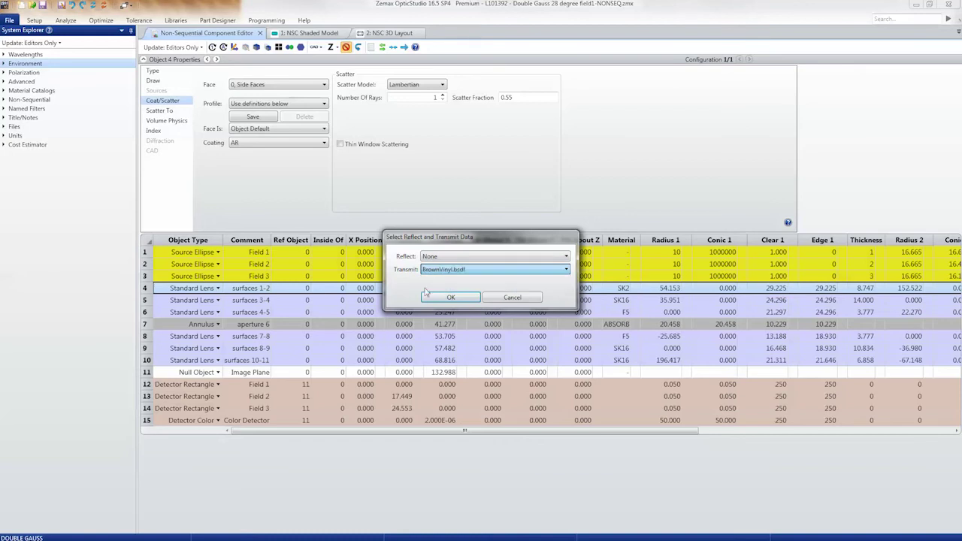
{"action": "left_click", "coordinate": [450, 299]}
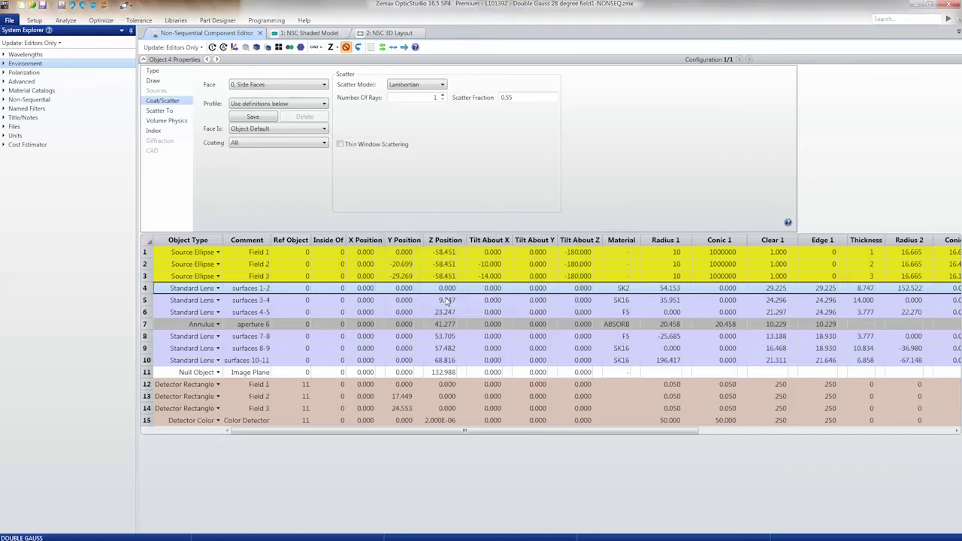
Save the coating and scatter definitions as the profile NewProfile1 and select it for the side faces.
{"action": "left_click", "coordinate": [263, 121]}
{"action": "left_click", "coordinate": [490, 263]}
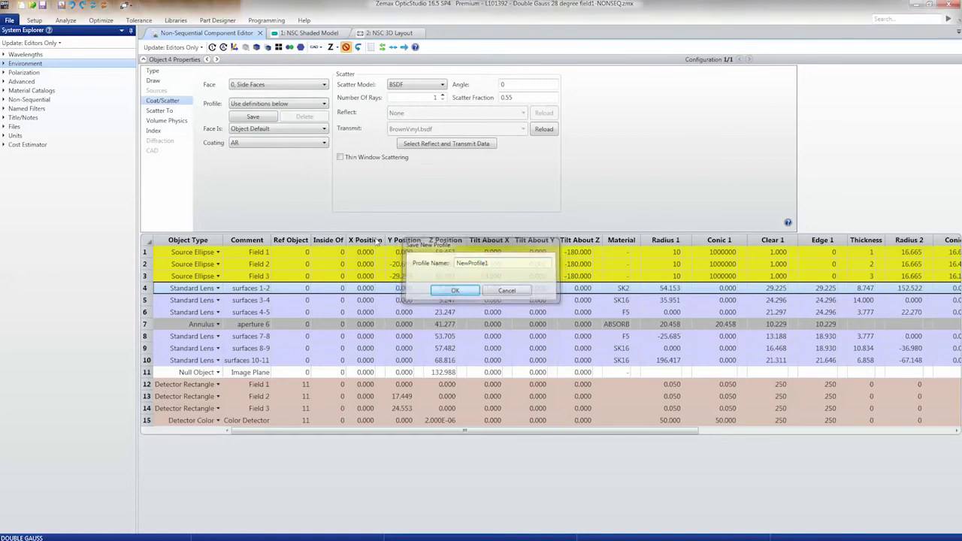
{"action": "left_click", "coordinate": [455, 291]}
{"action": "left_click", "coordinate": [268, 104]}
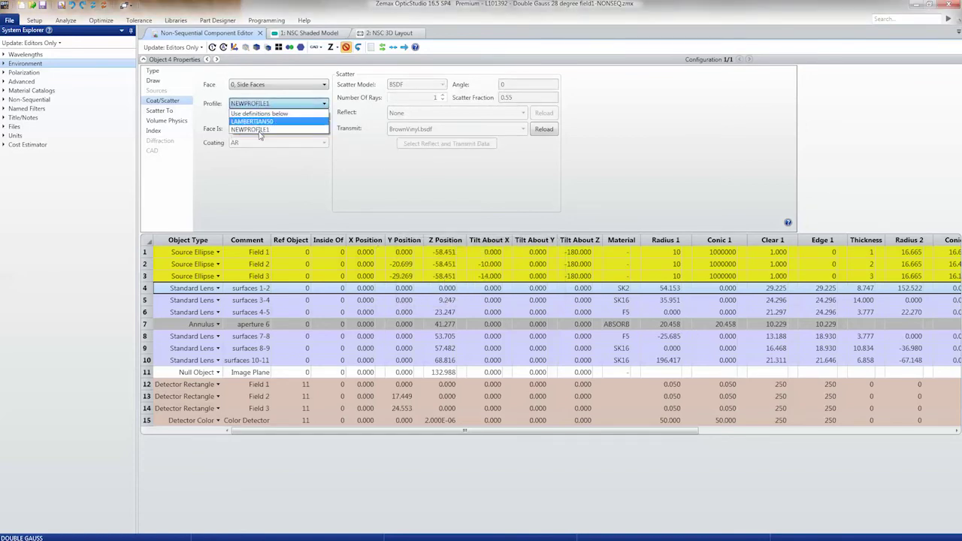
{"action": "left_click", "coordinate": [255, 130]}
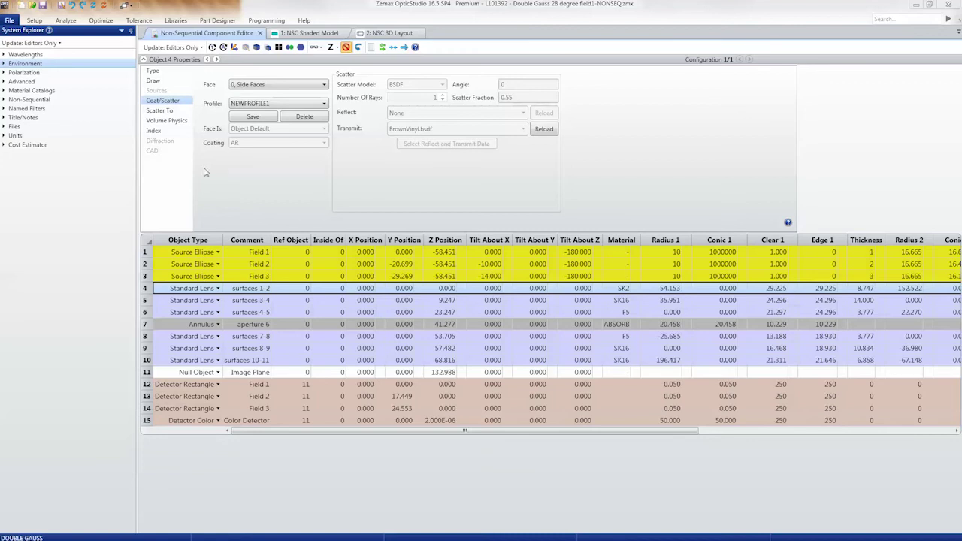
Turn off the shadow beneath the lens in the NSC Shaded Model, and compare the model with the NSC 3D Layout.
{"action": "left_click", "coordinate": [309, 33]}
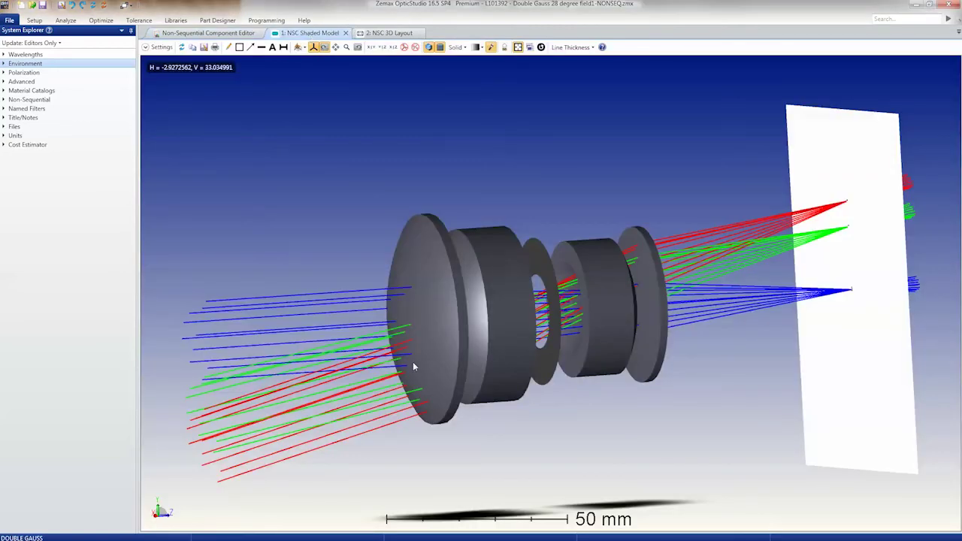
{"action": "left_click", "coordinate": [430, 48]}
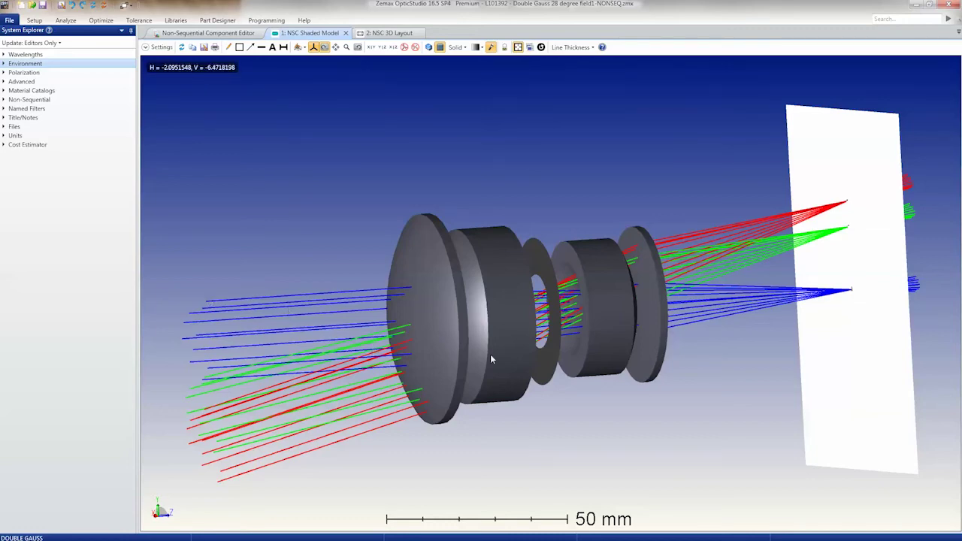
{"action": "mouse_move", "coordinate": [434, 378]}
{"action": "left_mouse_down"}
{"action": "mouse_move", "coordinate": [476, 376]}
{"action": "mouse_move", "coordinate": [443, 386]}
{"action": "mouse_move", "coordinate": [503, 392]}
{"action": "mouse_move", "coordinate": [451, 323]}
{"action": "left_mouse_up"}
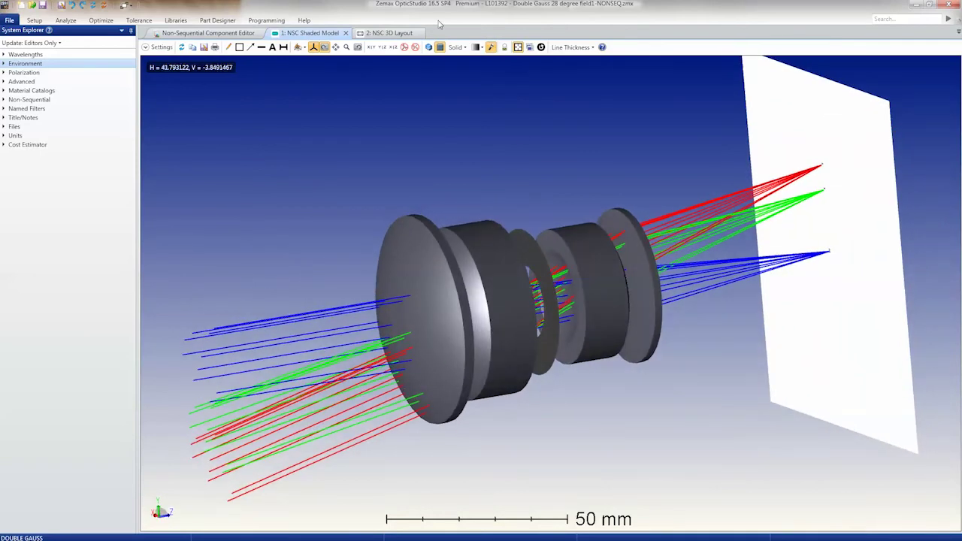
{"action": "left_click", "coordinate": [401, 33]}
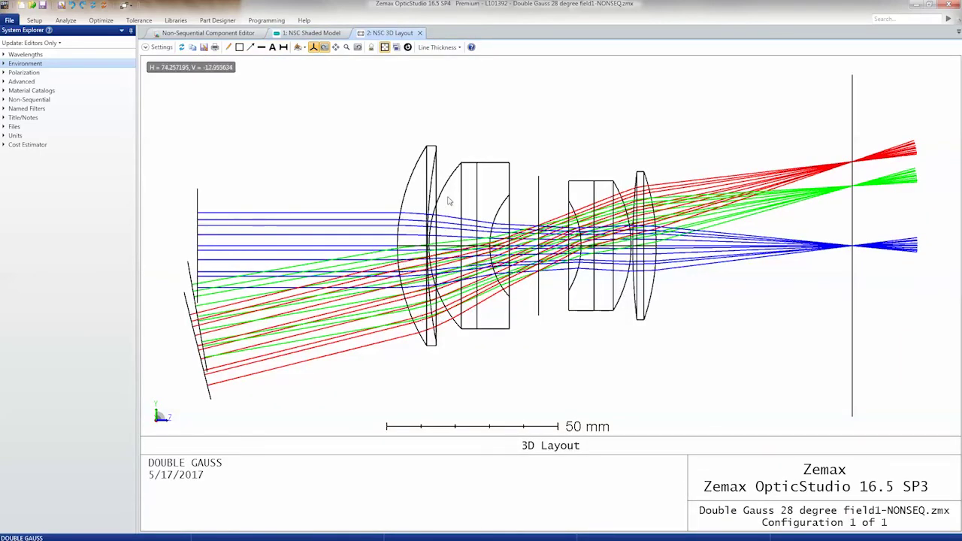
Set the NSC Shaded Model's opacity to All 50% and orient it to the Y-Z view.
{"action": "left_click", "coordinate": [304, 34]}
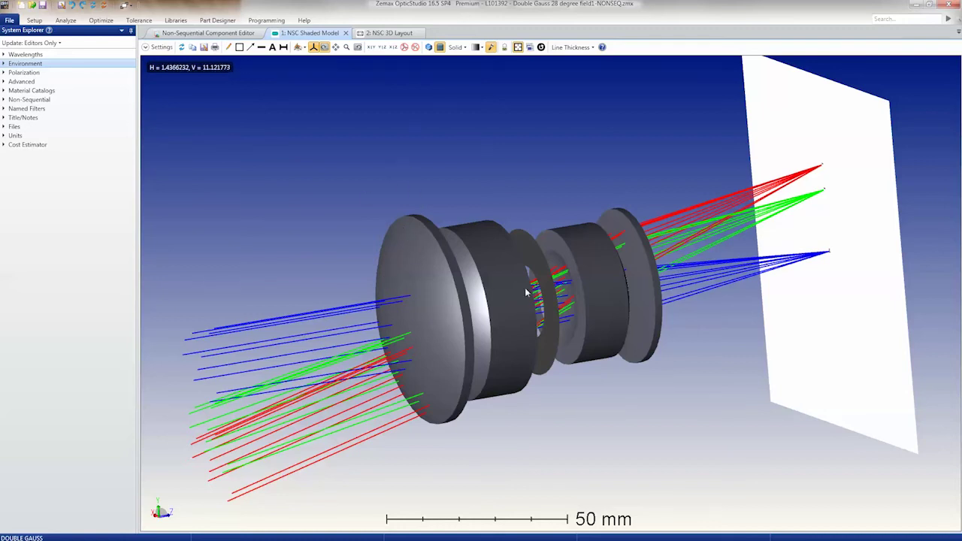
{"action": "left_click", "coordinate": [158, 47]}
{"action": "left_click", "coordinate": [362, 158]}
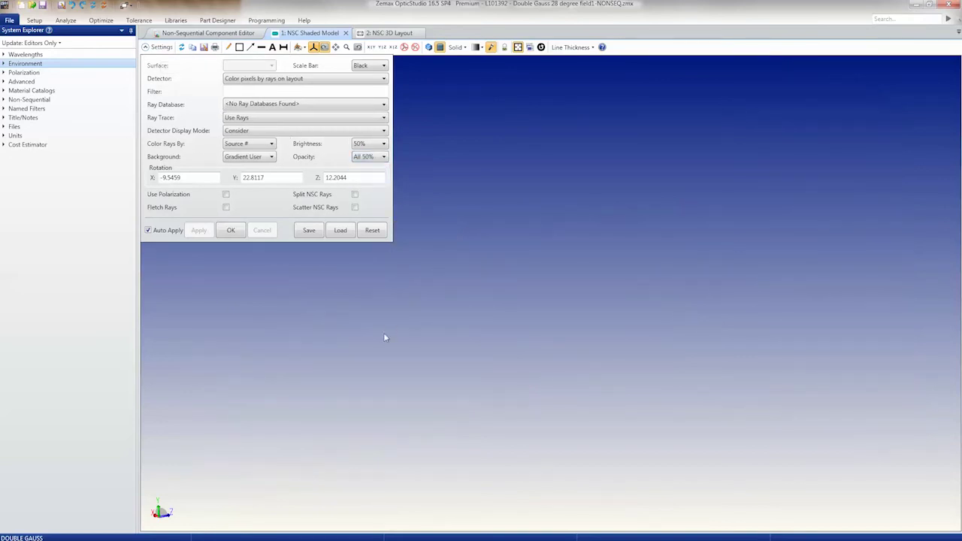
{"action": "mouse_move", "coordinate": [399, 306]}
{"action": "left_mouse_down"}
{"action": "mouse_move", "coordinate": [455, 393]}
{"action": "mouse_move", "coordinate": [424, 391]}
{"action": "left_mouse_up"}
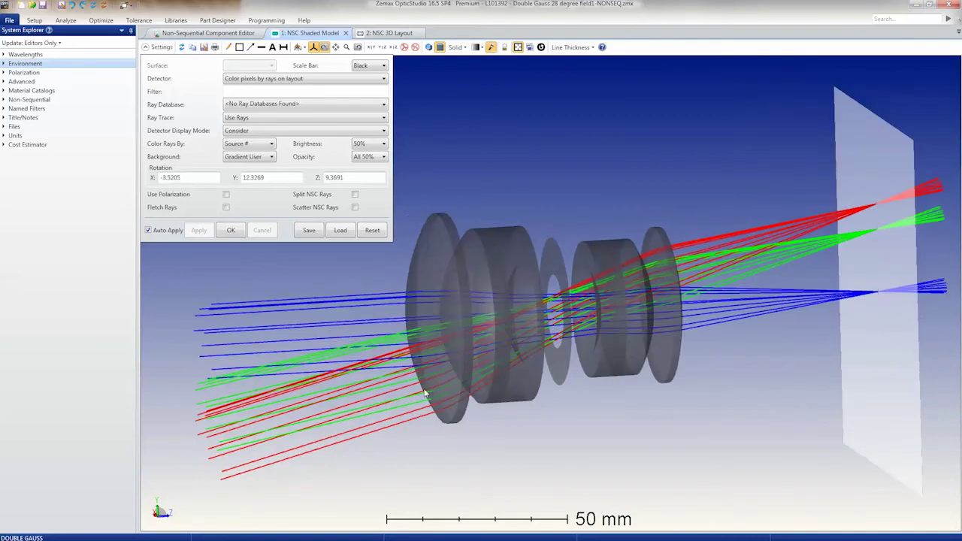
{"action": "left_click", "coordinate": [303, 47]}
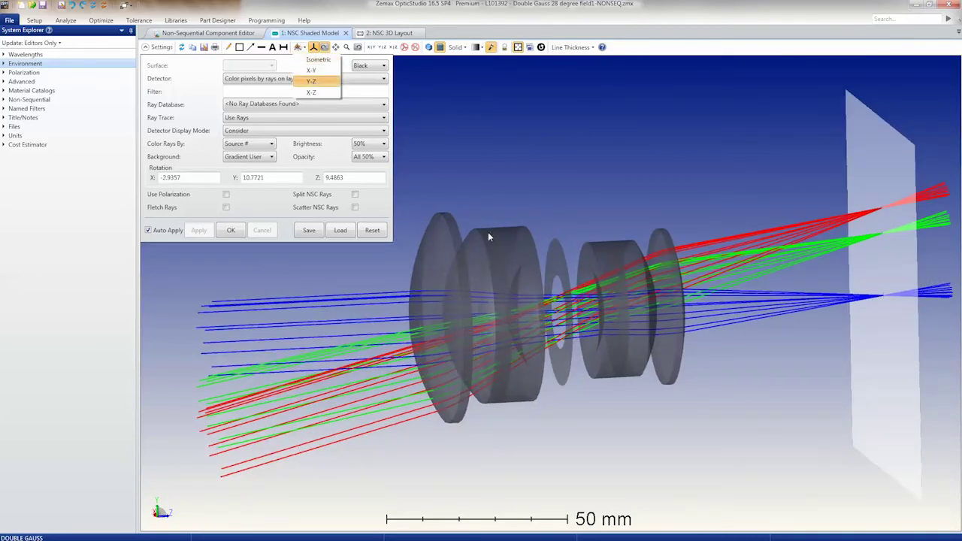
{"action": "left_click", "coordinate": [311, 81]}
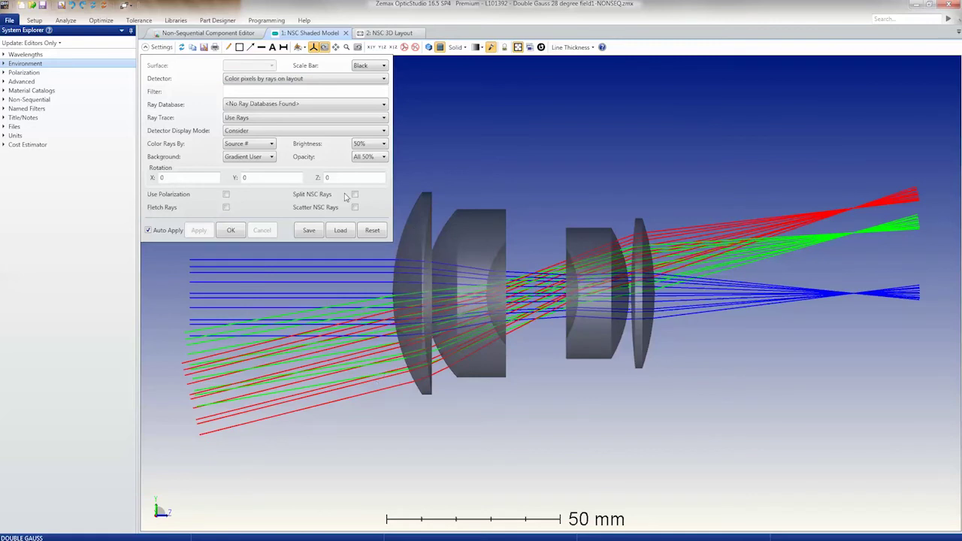
Color the shaded model's rays by Segment # and section the model along the Y-Z plane.
{"action": "left_click", "coordinate": [257, 145]}
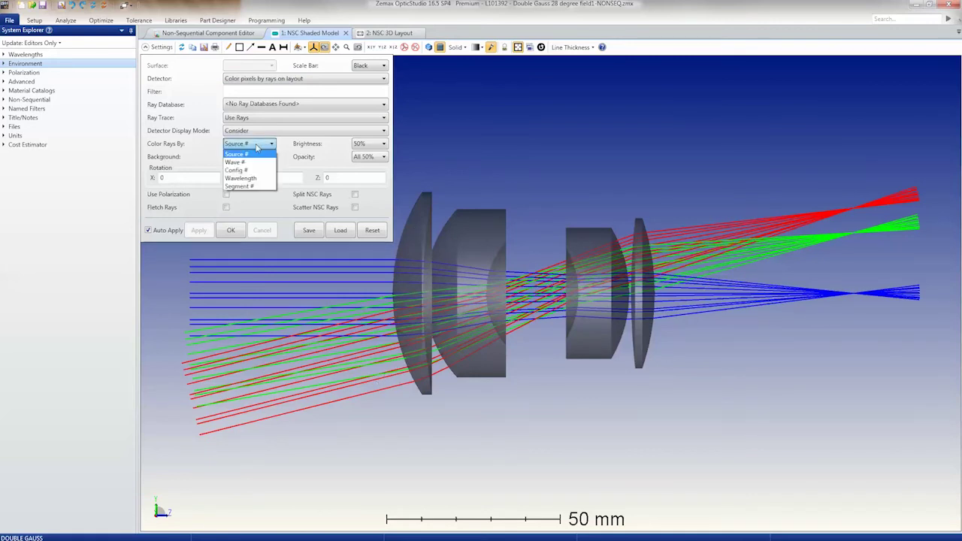
{"action": "left_click", "coordinate": [240, 187]}
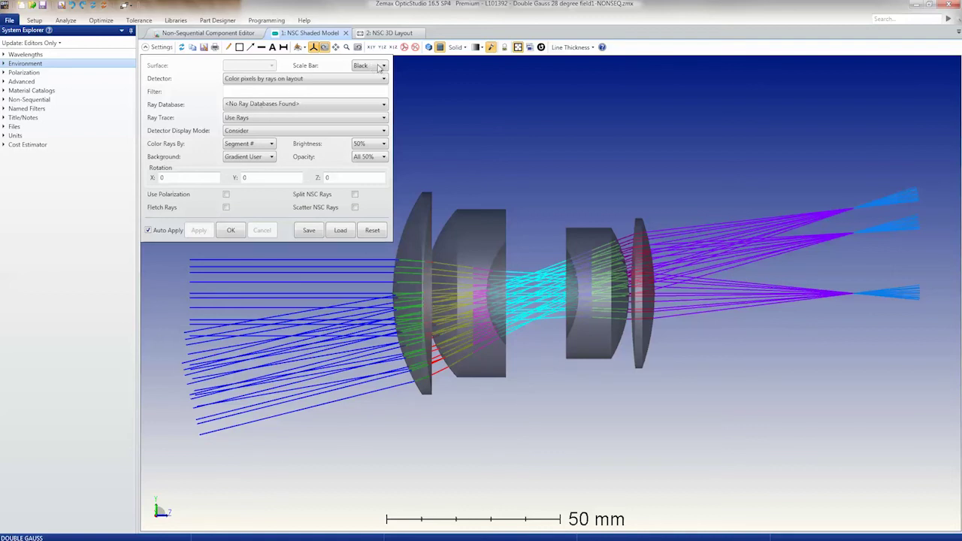
{"action": "left_click", "coordinate": [151, 50]}
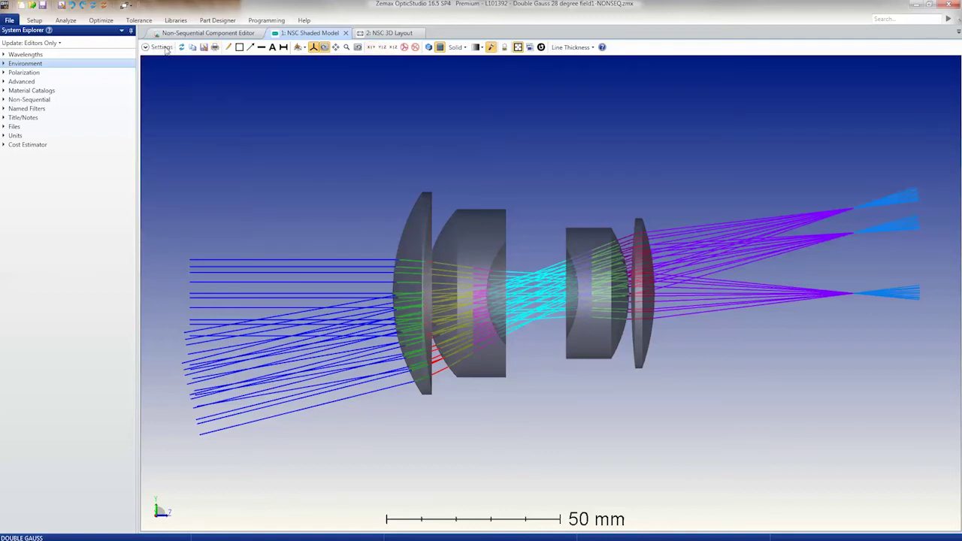
{"action": "left_click", "coordinate": [382, 48]}
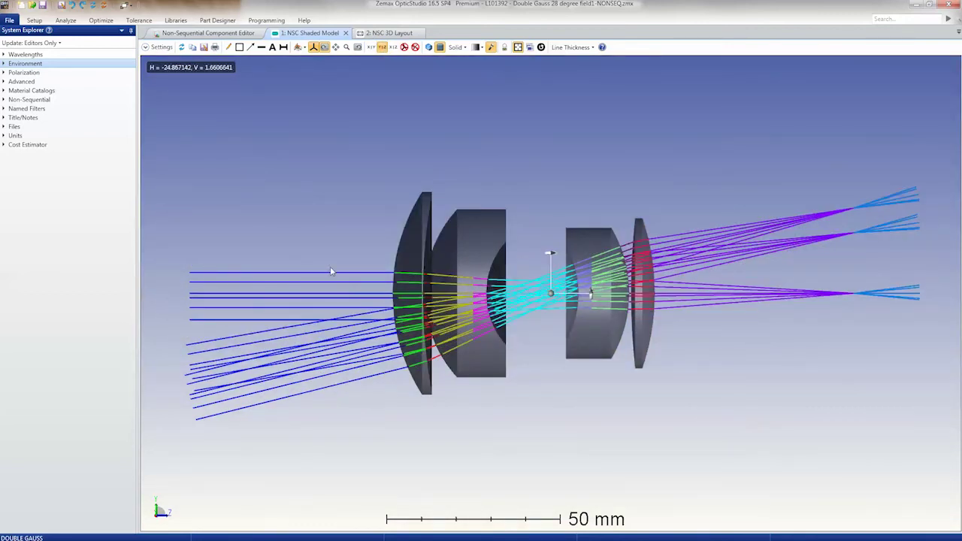
Examine the sectioned NSC Shaded Model from an angled view, and turn off its Y-Z section.
{"action": "scroll", "coordinate": [330, 271], "scroll_direction": "up", "scroll_amount": 2}
{"action": "scroll", "coordinate": [346, 290], "scroll_direction": "down", "scroll_amount": 2}
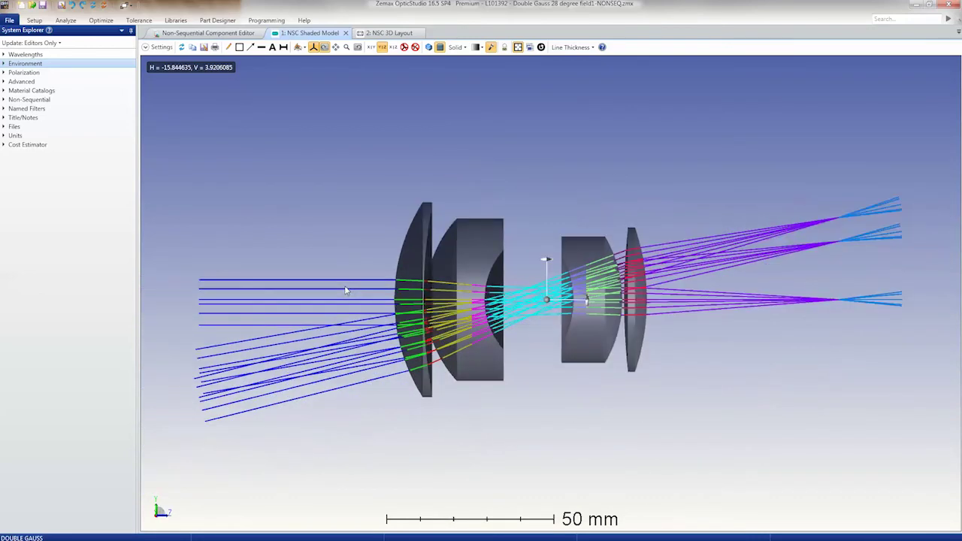
{"action": "scroll", "coordinate": [346, 290], "scroll_direction": "down", "scroll_amount": 3}
{"action": "mouse_move", "coordinate": [333, 318]}
{"action": "left_mouse_down"}
{"action": "mouse_move", "coordinate": [438, 312]}
{"action": "mouse_move", "coordinate": [361, 317]}
{"action": "mouse_move", "coordinate": [413, 281]}
{"action": "left_mouse_up"}
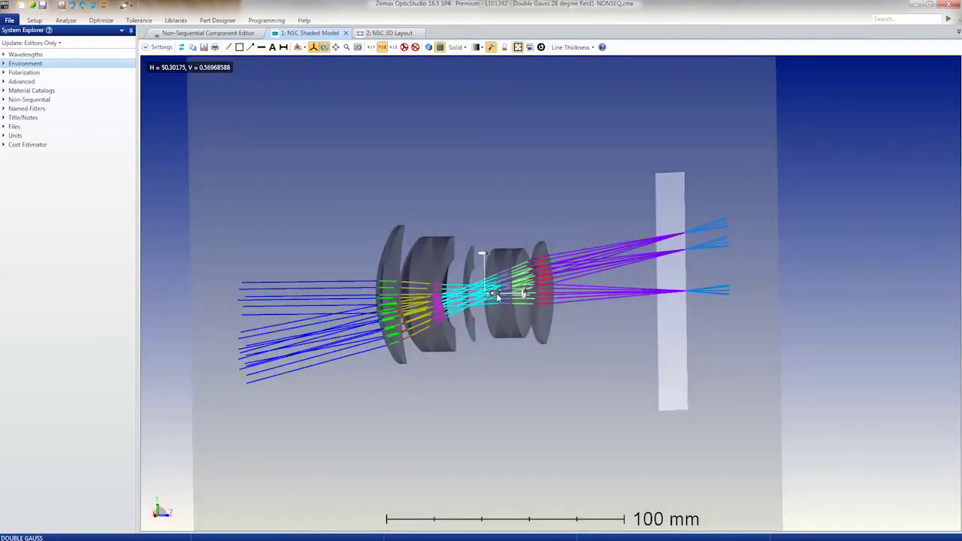
{"action": "mouse_move", "coordinate": [499, 314]}
{"action": "left_mouse_down"}
{"action": "mouse_move", "coordinate": [495, 344]}
{"action": "mouse_move", "coordinate": [499, 319]}
{"action": "mouse_move", "coordinate": [505, 332]}
{"action": "mouse_move", "coordinate": [491, 276]}
{"action": "mouse_move", "coordinate": [531, 307]}
{"action": "mouse_move", "coordinate": [526, 340]}
{"action": "mouse_move", "coordinate": [465, 342]}
{"action": "left_mouse_up"}
{"action": "scroll", "coordinate": [465, 341], "scroll_direction": "up", "scroll_amount": 3}
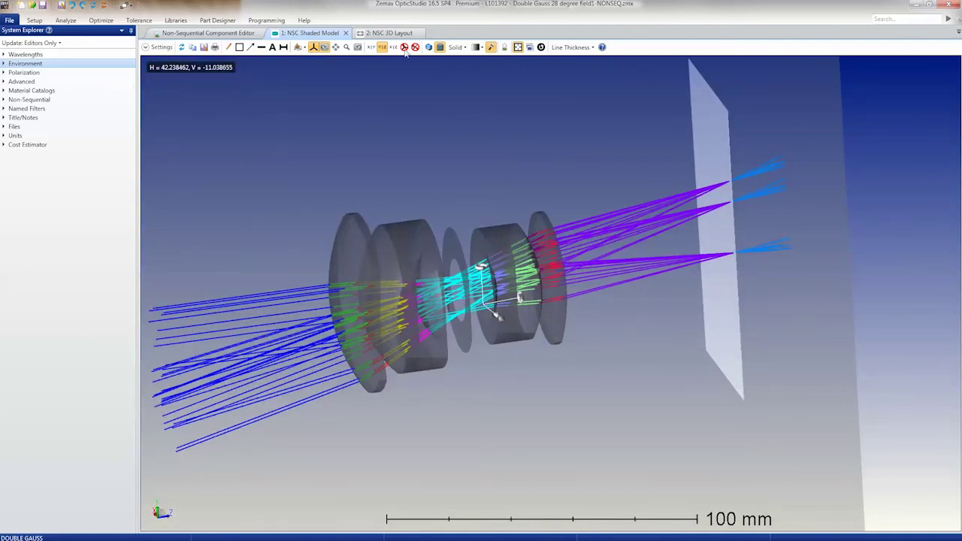
{"action": "left_click_drag", "start_coordinate": [408, 129], "coordinate": [408, 481]}
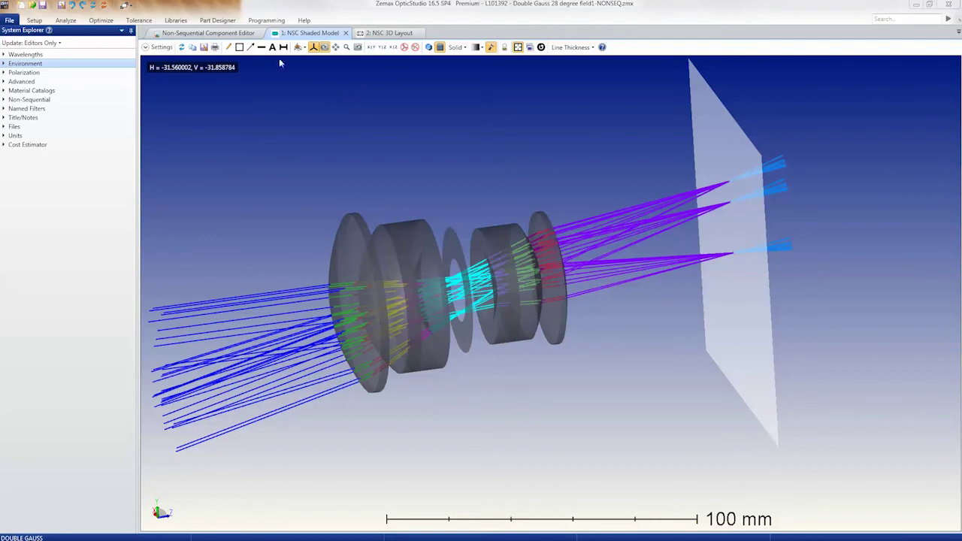
Open the Zemax Knowledgebase website from OpticStudio's help resources and search it for "specification".
{"action": "left_click", "coordinate": [305, 21]}
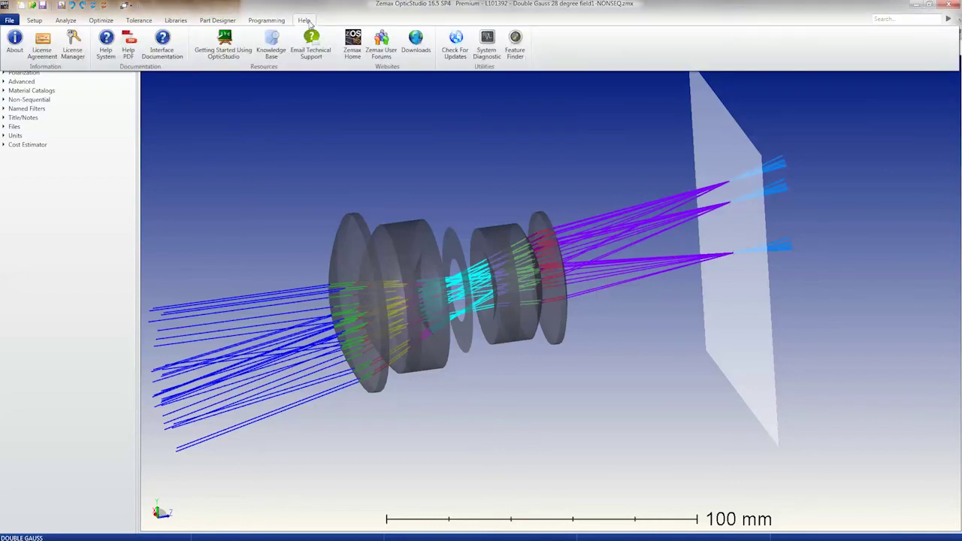
{"action": "left_click", "coordinate": [354, 113]}
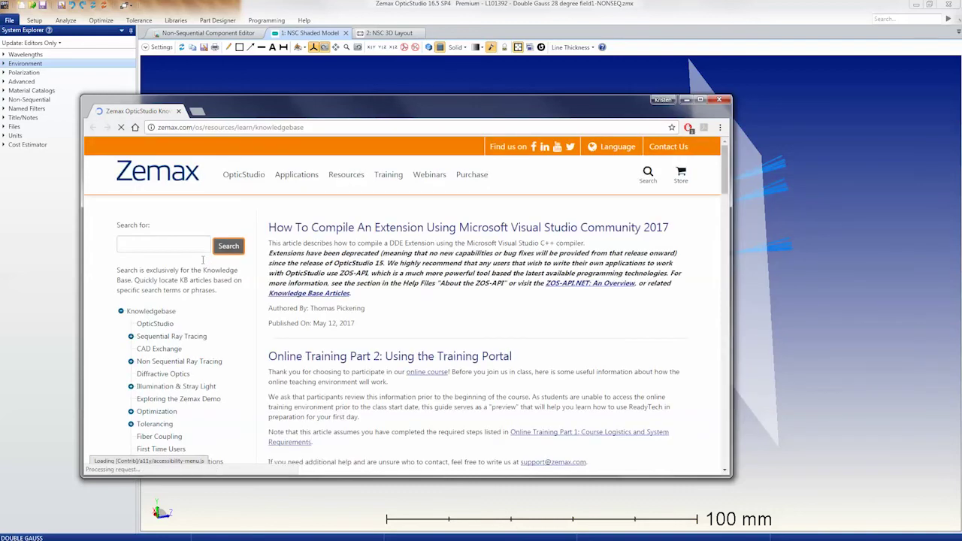
{"action": "left_click", "coordinate": [165, 251]}
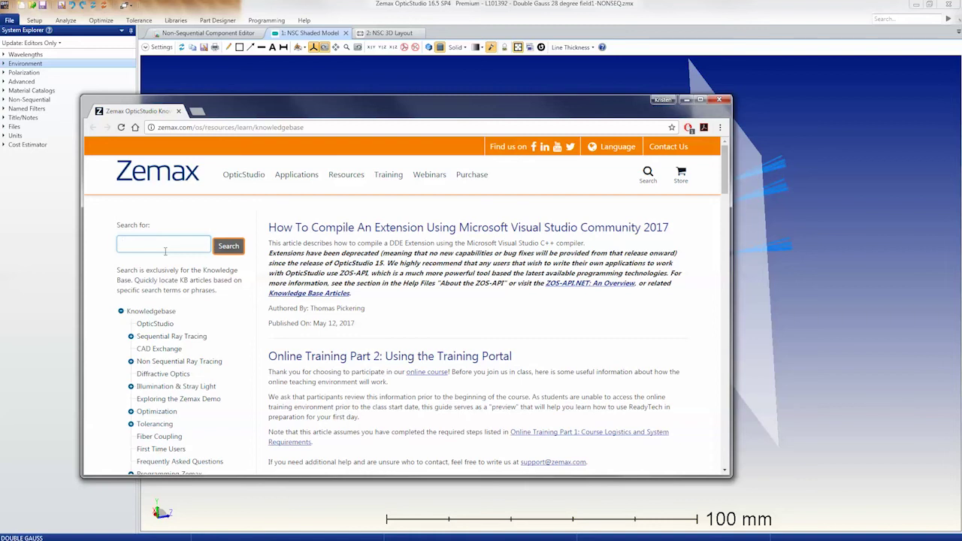
{"action": "type", "text": "ification"}
{"action": "key", "text": "Return"}
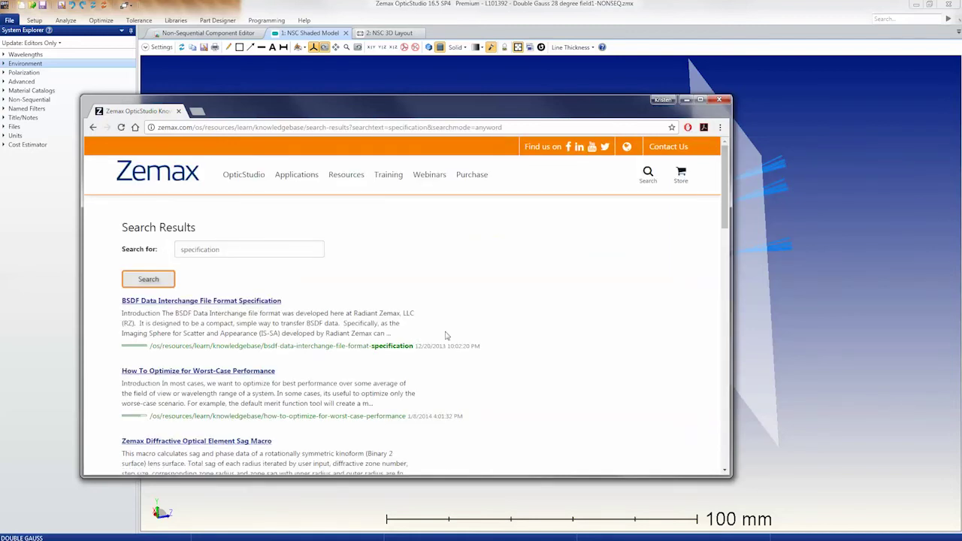
Open the article "What Computer Should I Buy to Run Zemax OpticStudio?" and read its hardware recommendations.
{"action": "scroll", "coordinate": [518, 326], "scroll_direction": "down", "scroll_amount": 4}
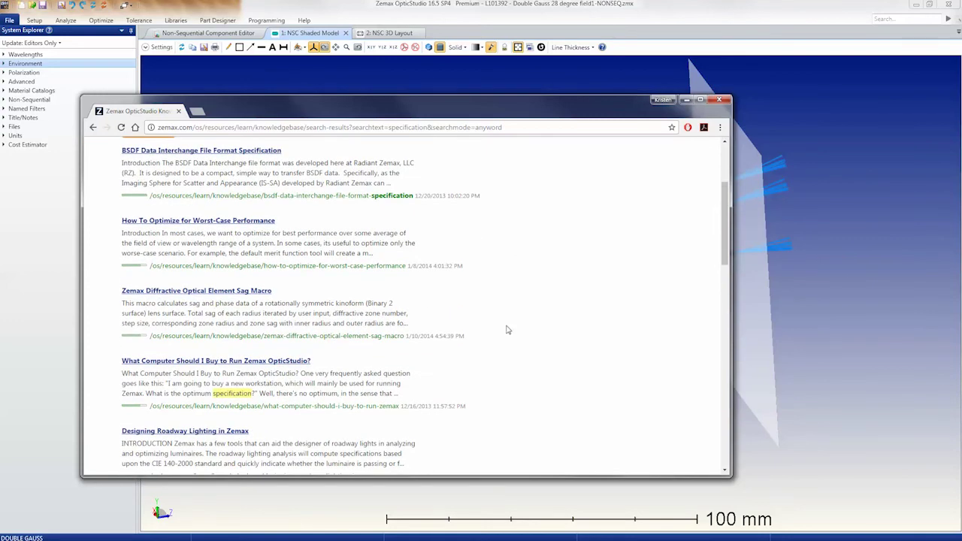
{"action": "left_click", "coordinate": [177, 313]}
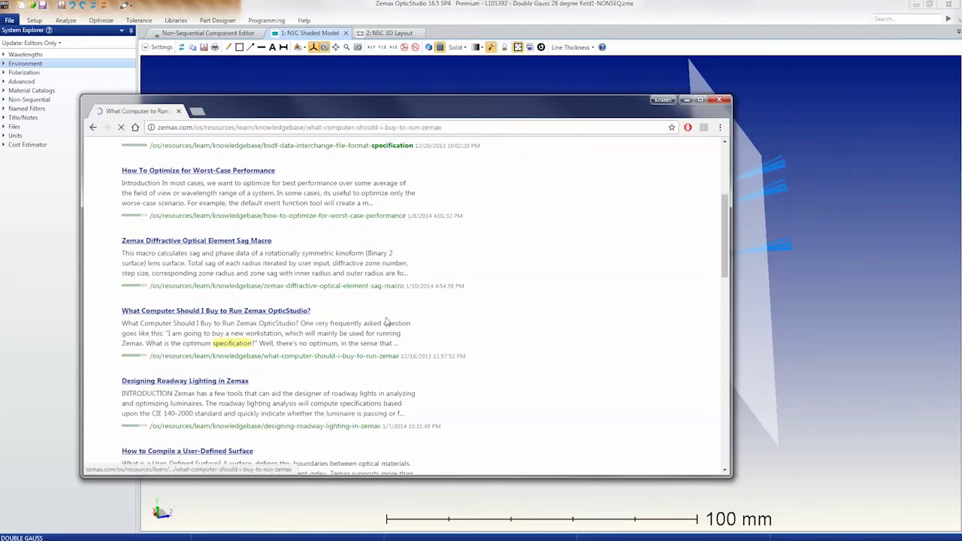
{"action": "scroll", "coordinate": [439, 193], "scroll_direction": "down", "scroll_amount": 4}
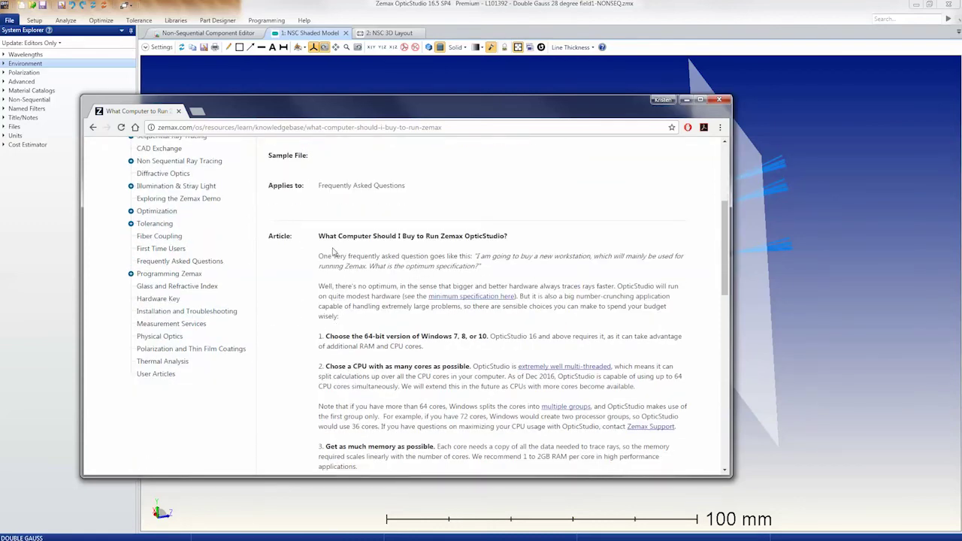
{"action": "scroll", "coordinate": [334, 310], "scroll_direction": "down", "scroll_amount": 2}
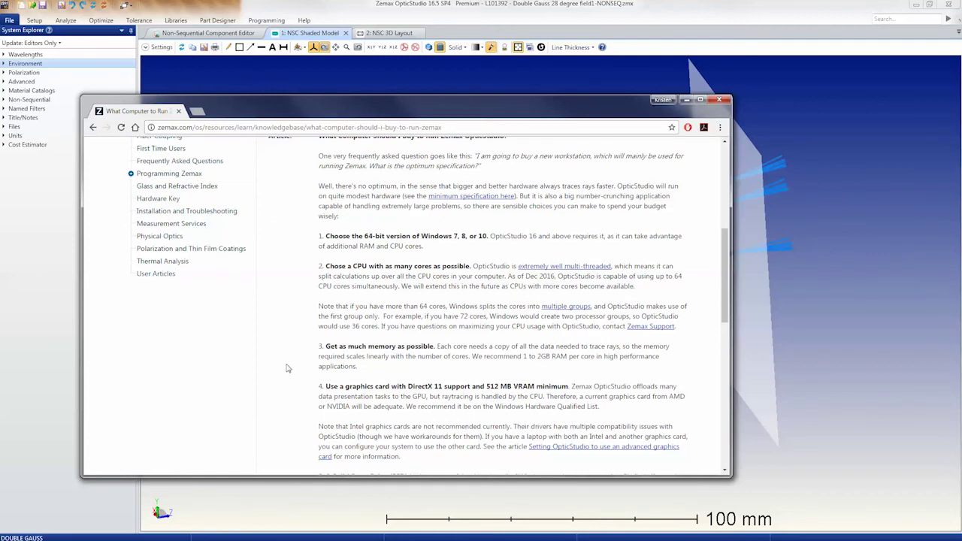
{"action": "scroll", "coordinate": [351, 241], "scroll_direction": "down", "scroll_amount": 2}
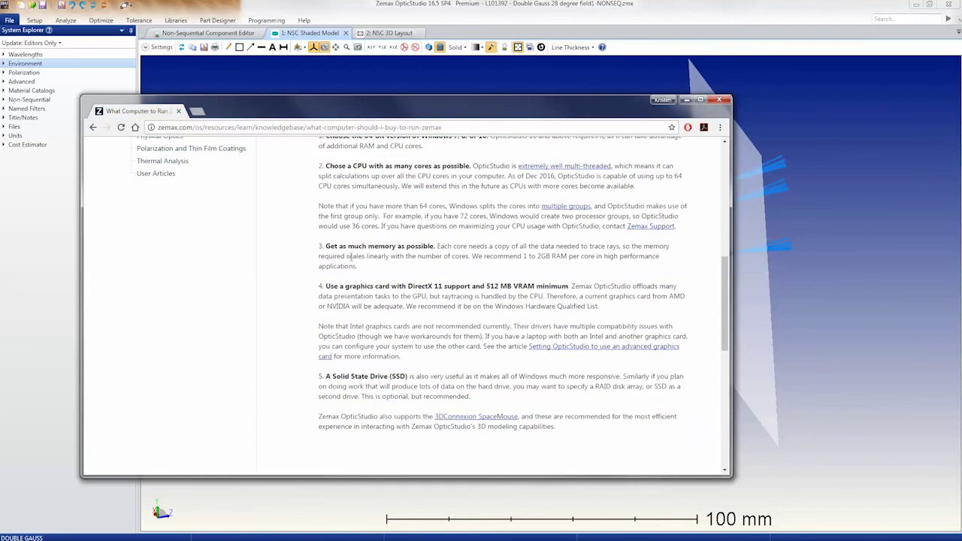
{"action": "scroll", "coordinate": [323, 263], "scroll_direction": "up", "scroll_amount": 8}
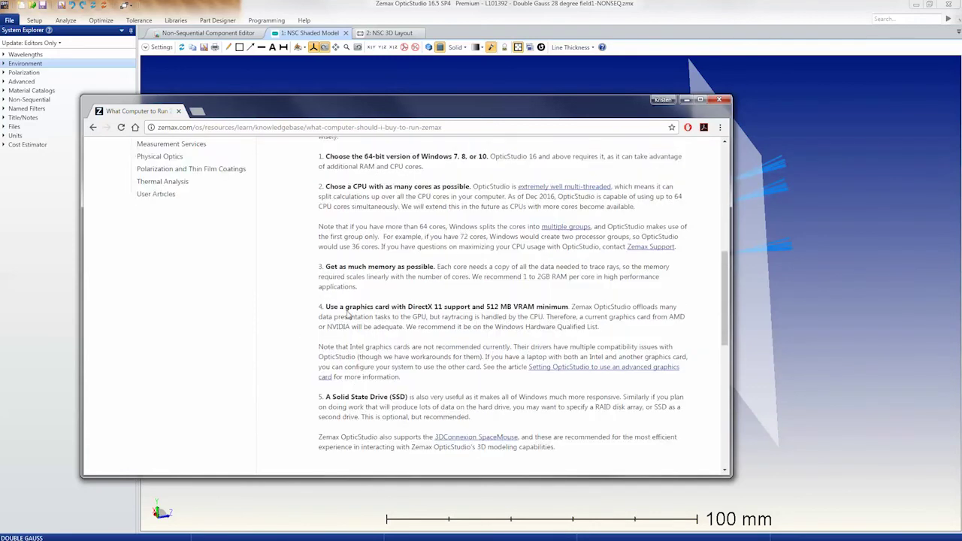
Open the Zemax home page in a new browser tab and go to OpticStudio's System Requirements page.
{"action": "left_click", "coordinate": [197, 111]}
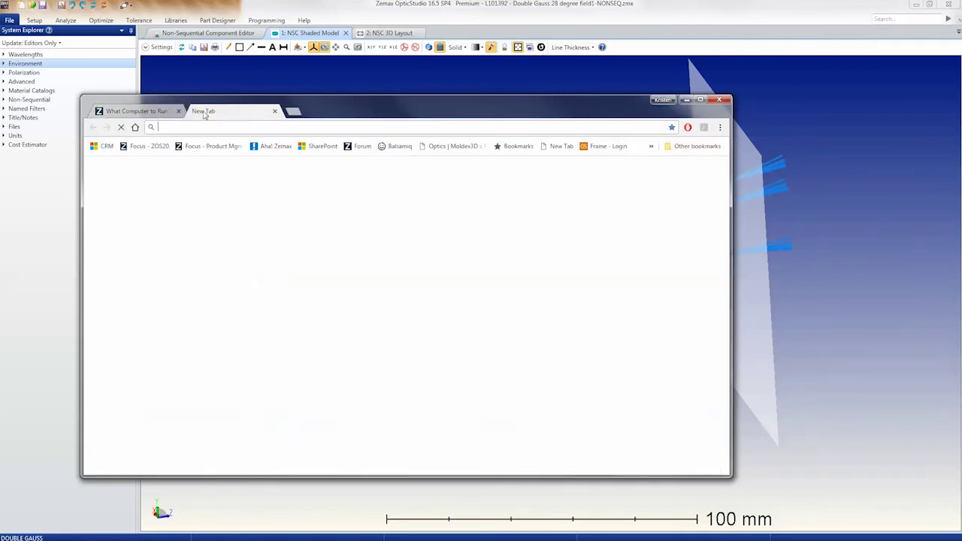
{"action": "left_click", "coordinate": [683, 147]}
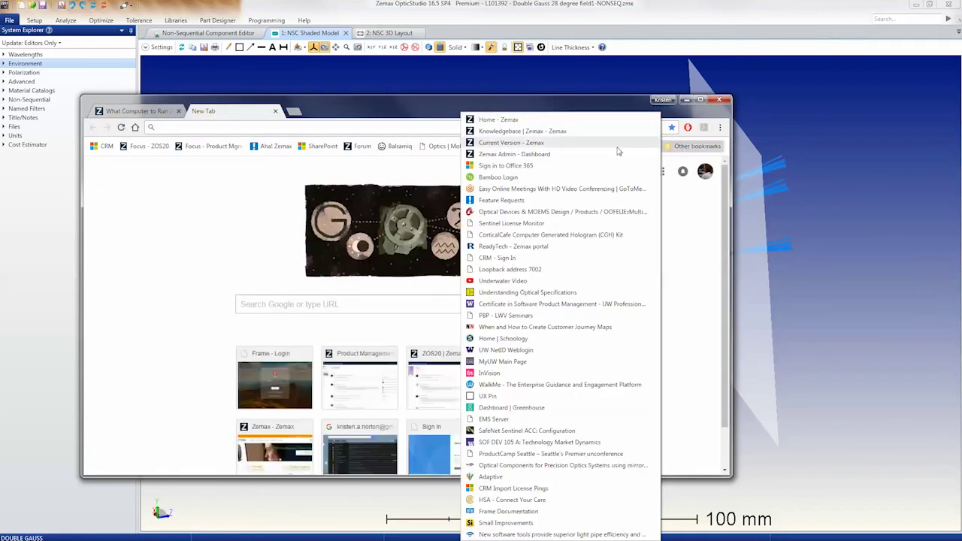
{"action": "left_click", "coordinate": [526, 118]}
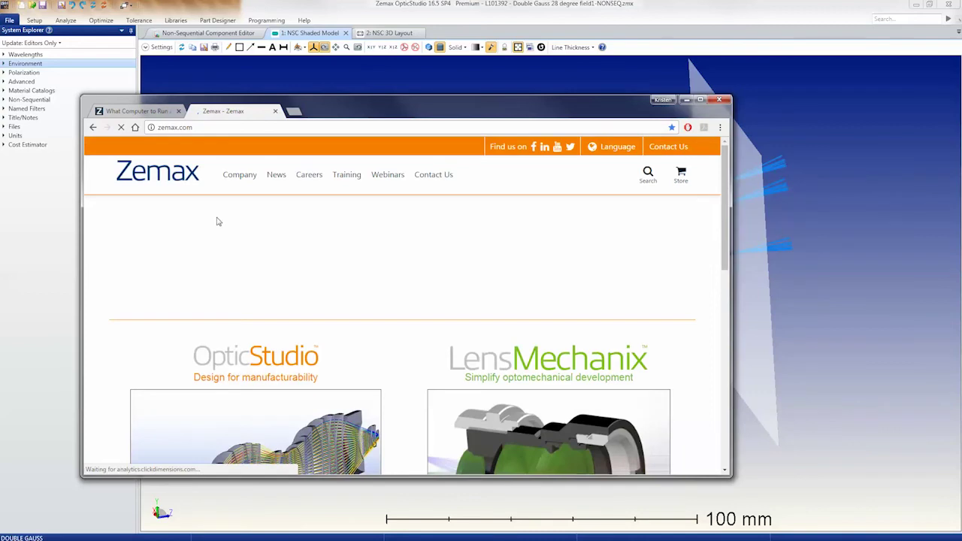
{"action": "left_click", "coordinate": [240, 428]}
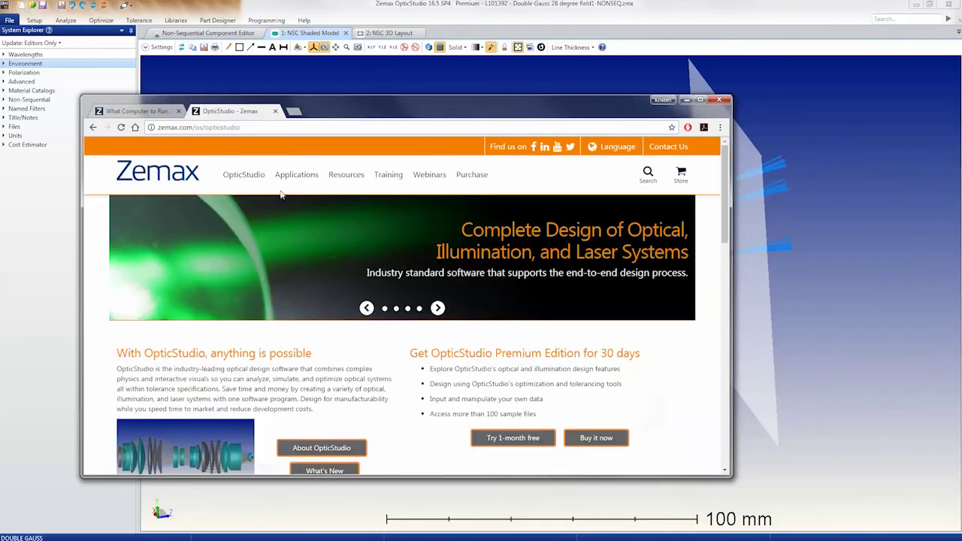
{"action": "mouse_move", "coordinate": [254, 178]}
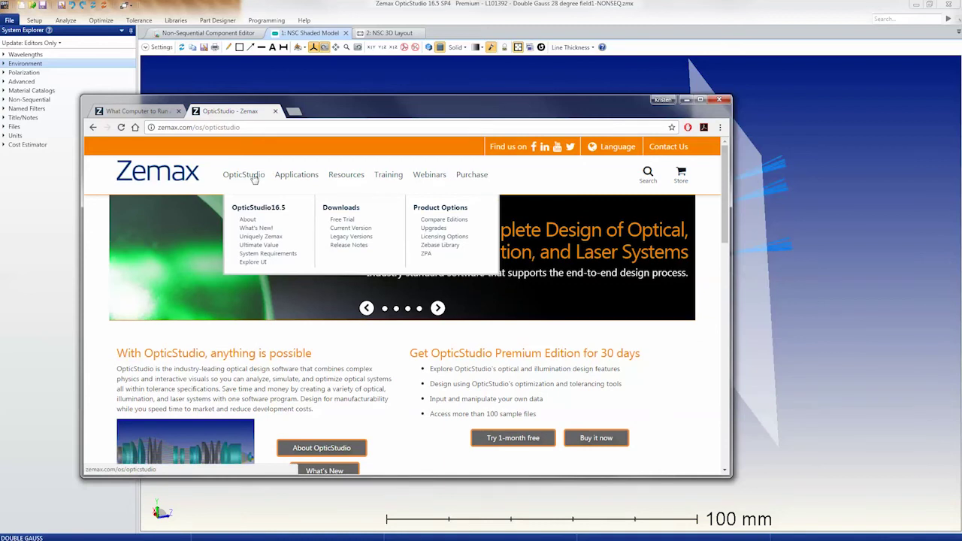
{"action": "left_click", "coordinate": [297, 259]}
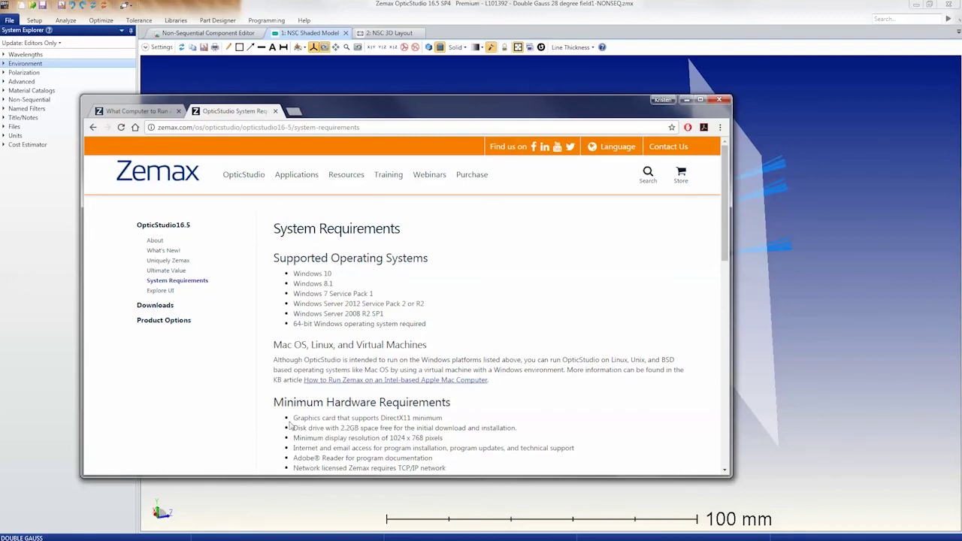
Review the minimum hardware requirements, the optimum hardware specifications and their linked Knowledgebase articles.
{"action": "scroll", "coordinate": [291, 425], "scroll_direction": "down", "scroll_amount": 1}
{"action": "scroll", "coordinate": [291, 425], "scroll_direction": "down", "scroll_amount": 4}
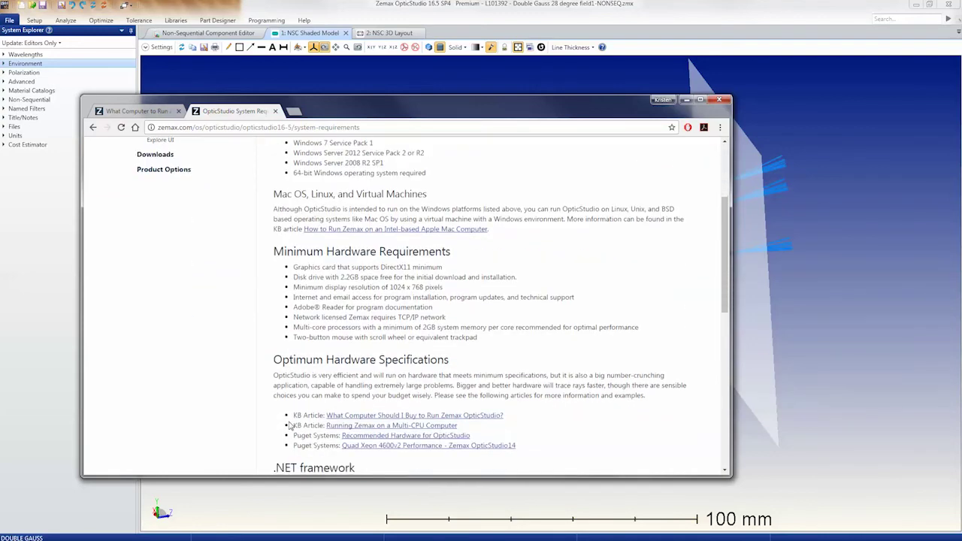
{"action": "scroll", "coordinate": [293, 410], "scroll_direction": "down", "scroll_amount": 1}
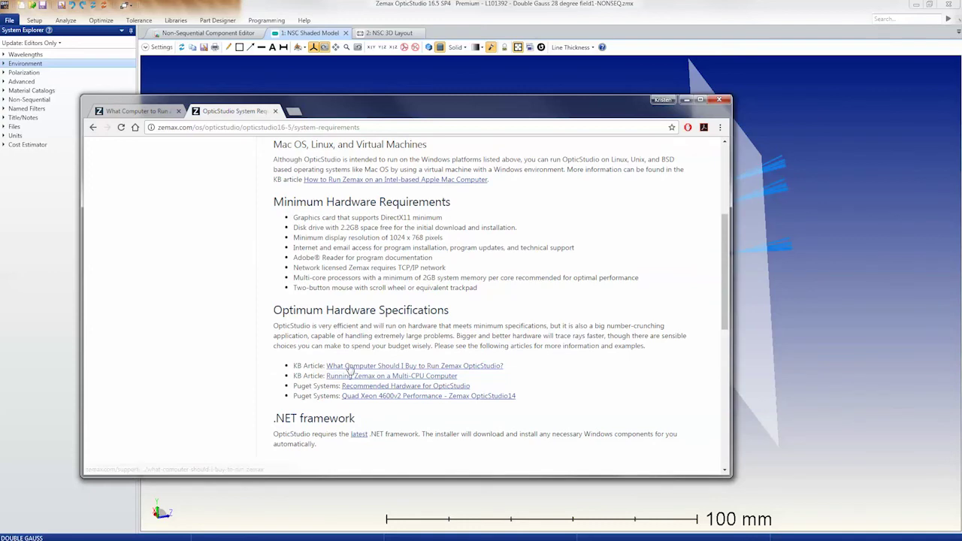
{"action": "left_click", "coordinate": [110, 115]}
{"action": "left_click", "coordinate": [242, 114]}
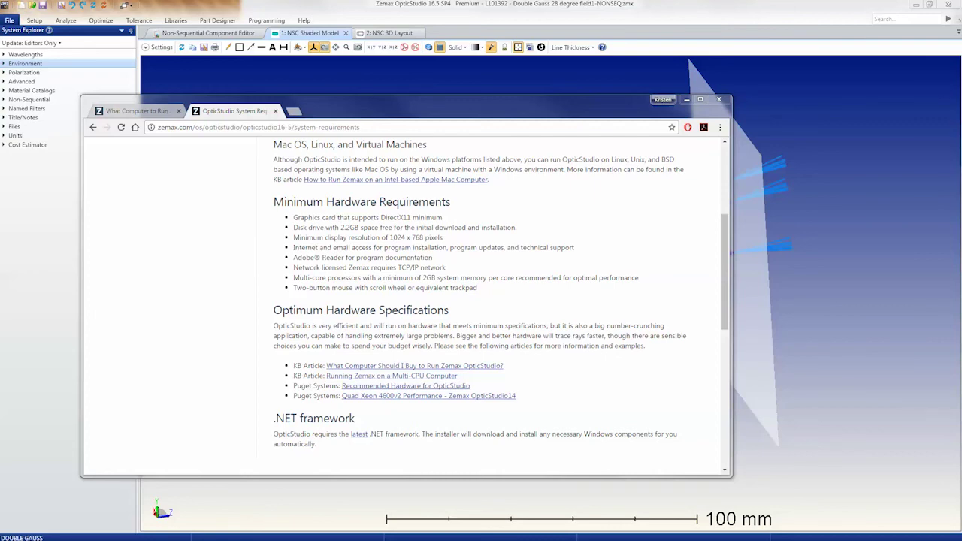
Return to OpticStudio and examine object 4's Phosphors and Fluorescence volume physics data, trying Excitation Spectrum and Quantum Yield Spectrum, and cancel.
{"action": "left_click", "coordinate": [393, 71]}
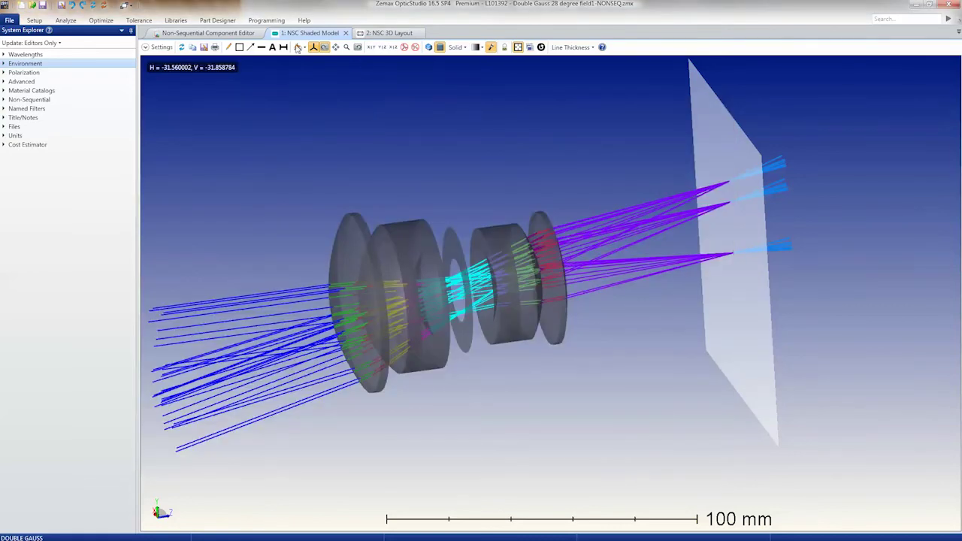
{"action": "left_click", "coordinate": [199, 34]}
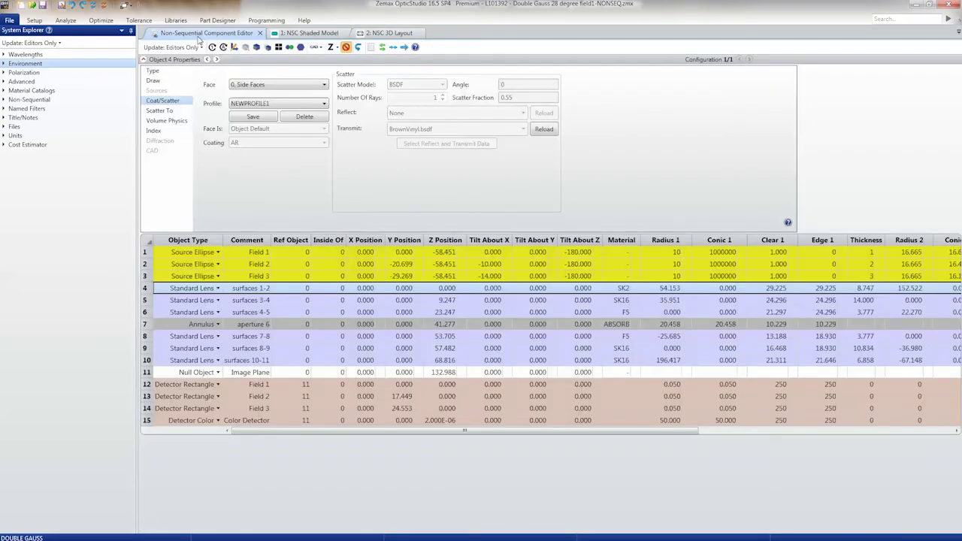
{"action": "left_click", "coordinate": [166, 123]}
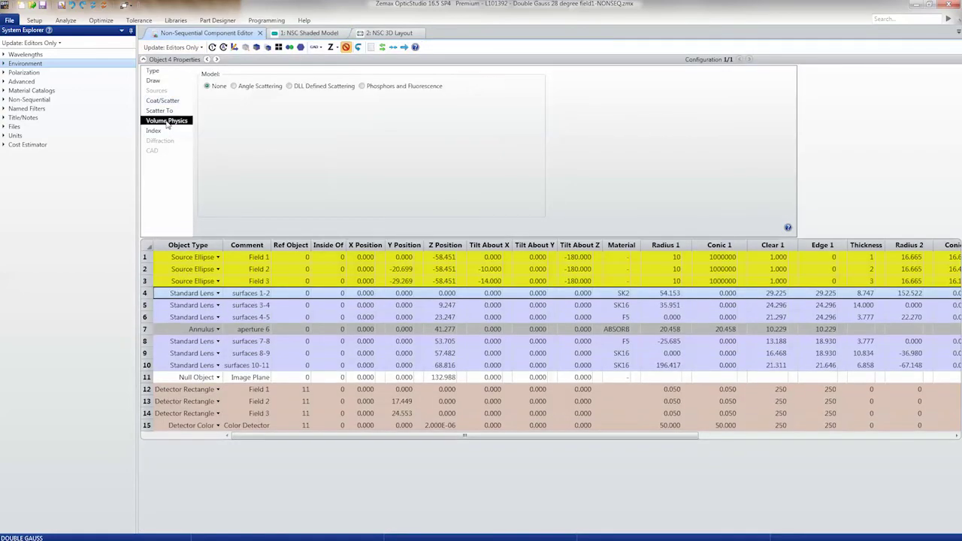
{"action": "left_click", "coordinate": [374, 87]}
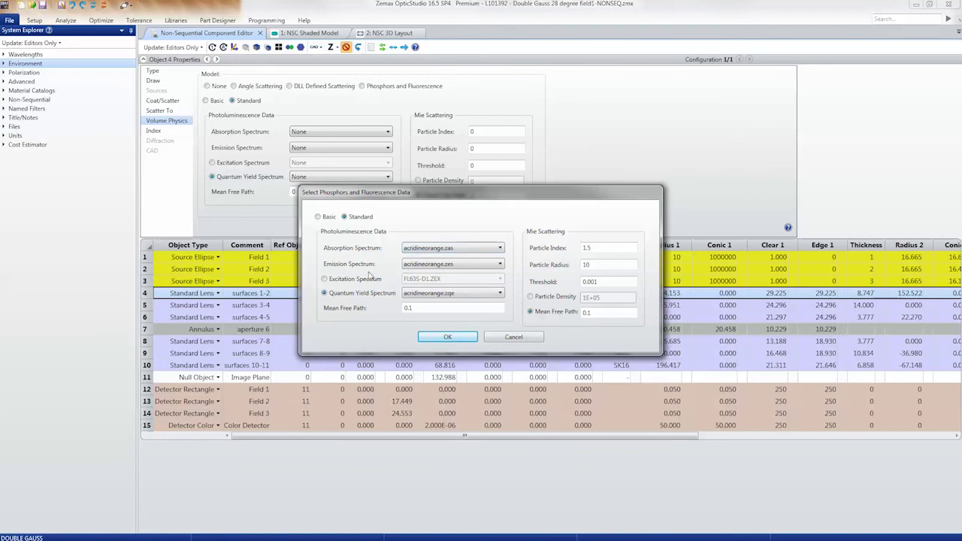
{"action": "left_click", "coordinate": [326, 281]}
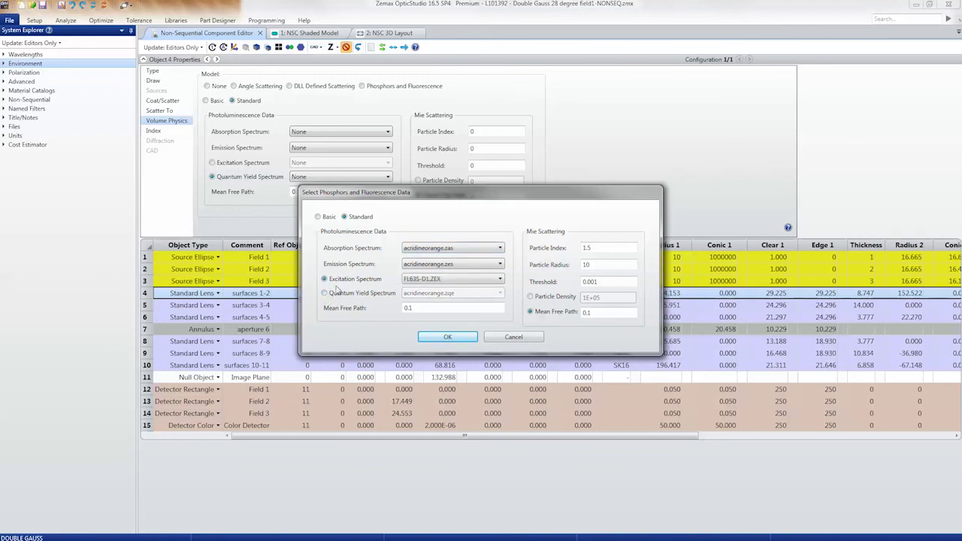
{"action": "left_click", "coordinate": [337, 294]}
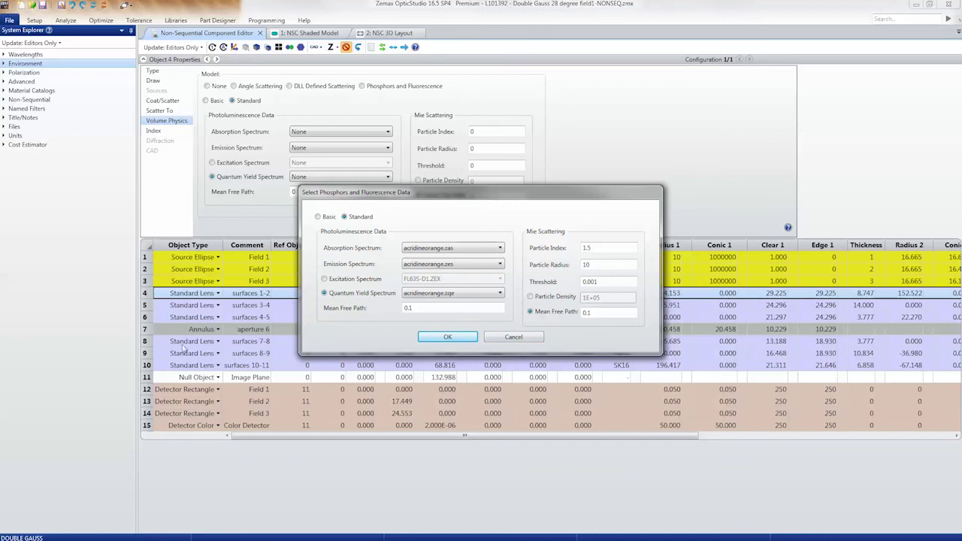
{"action": "left_click", "coordinate": [511, 337]}
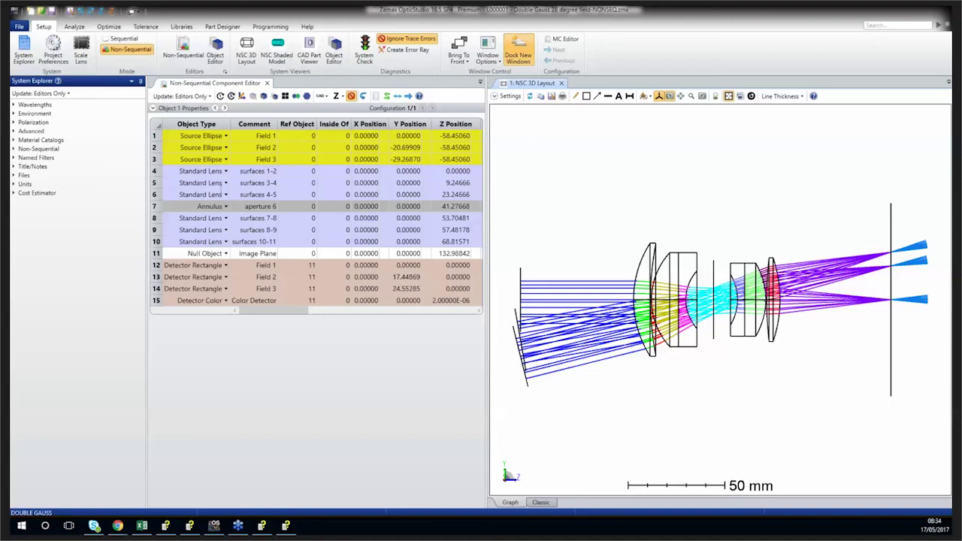
Keep object 1 as Source Ellipse and rotate the NSC 3D layout to an oblique view of the three sources.
{"action": "left_click", "coordinate": [225, 136]}
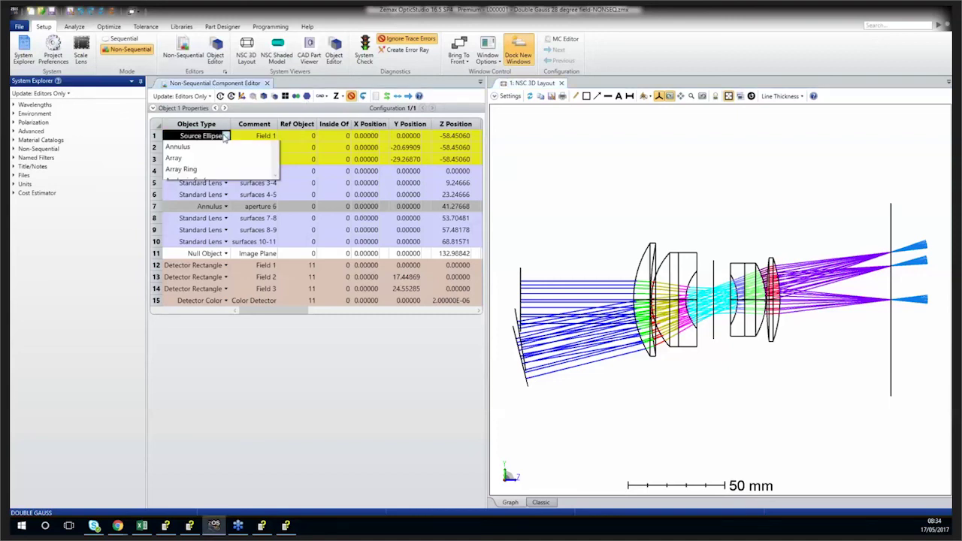
{"action": "left_click", "coordinate": [186, 267]}
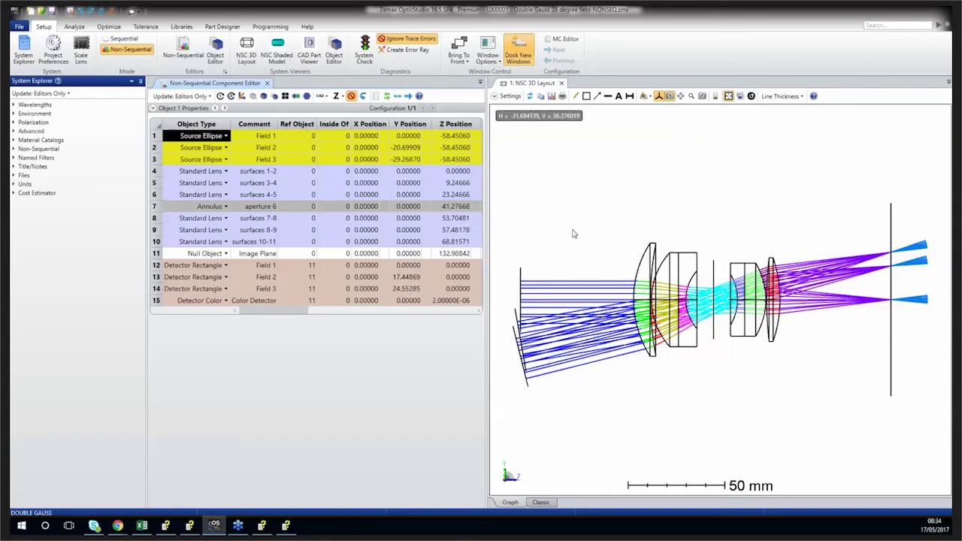
{"action": "left_click_drag", "start_coordinate": [566, 230], "coordinate": [511, 322]}
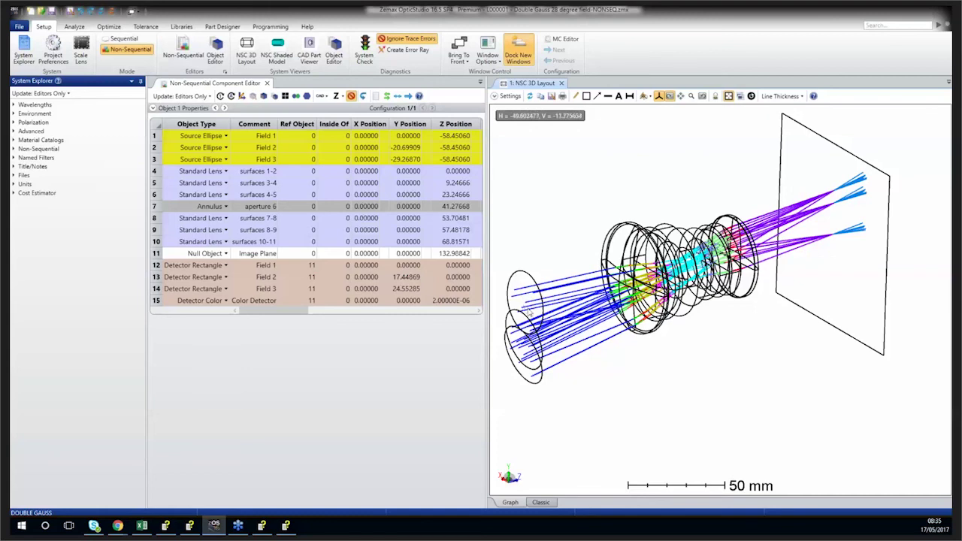
Filter object 1's type list with "source" and examine the available source types, from Source Diffractive to Source Tube.
{"action": "left_click", "coordinate": [204, 136]}
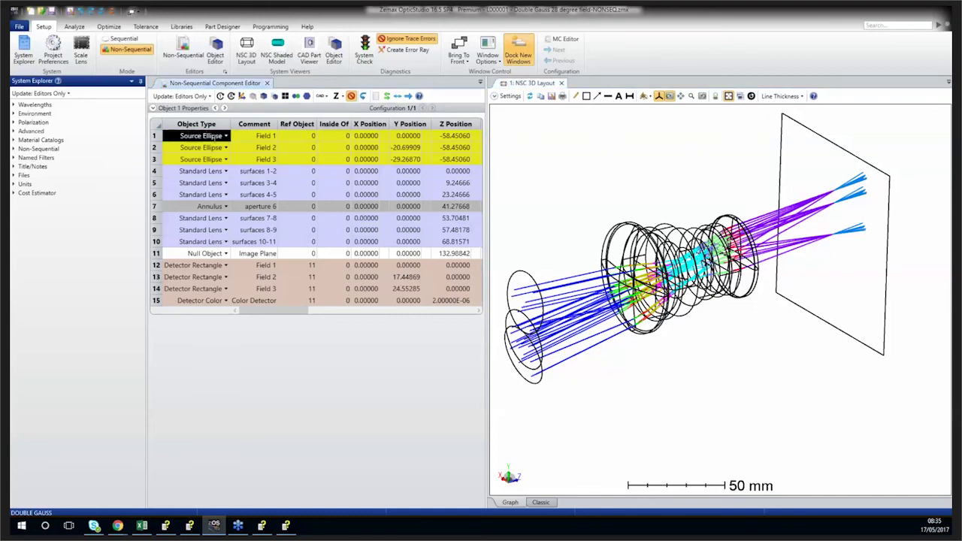
{"action": "type", "text": "source"}
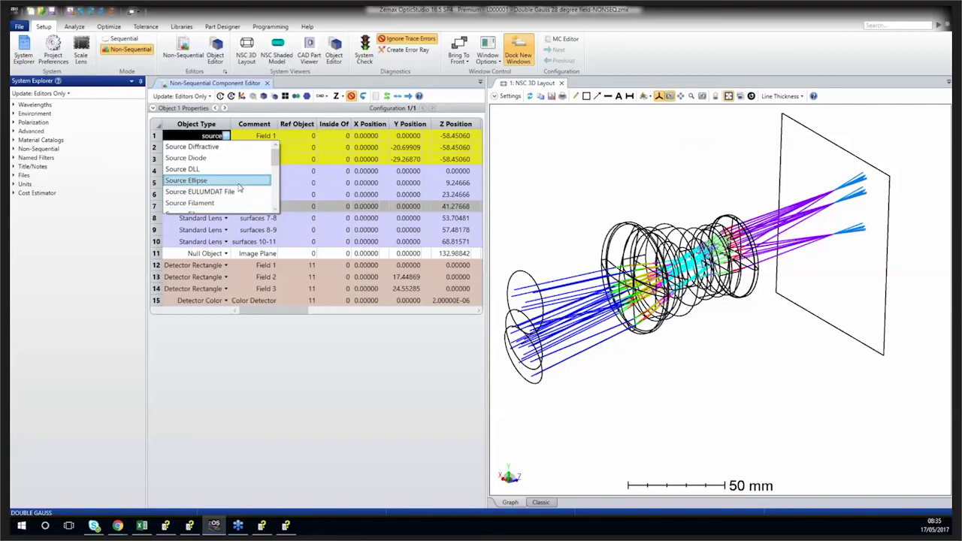
{"action": "left_click_drag", "start_coordinate": [275, 160], "coordinate": [275, 186]}
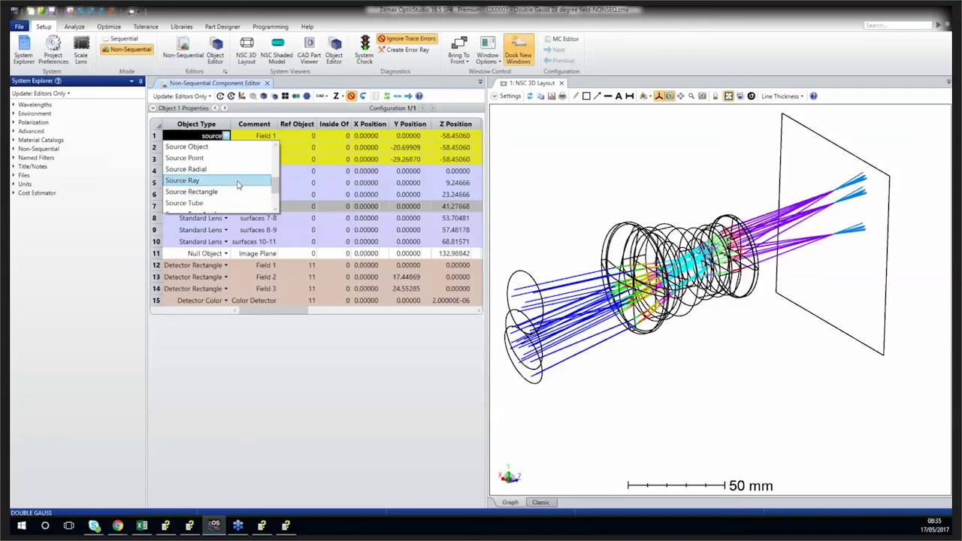
{"action": "left_click_drag", "start_coordinate": [274, 188], "coordinate": [274, 175]}
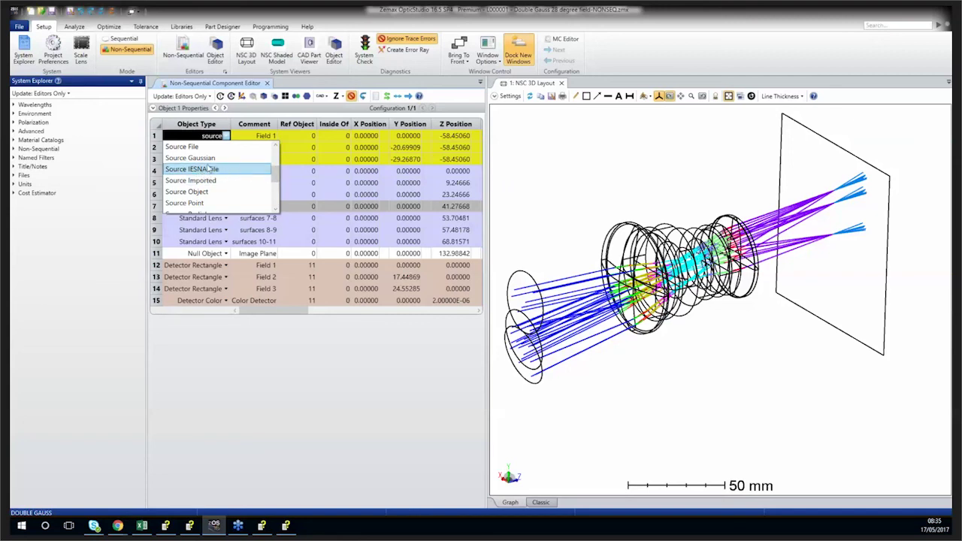
{"action": "left_click_drag", "start_coordinate": [274, 174], "coordinate": [272, 157]}
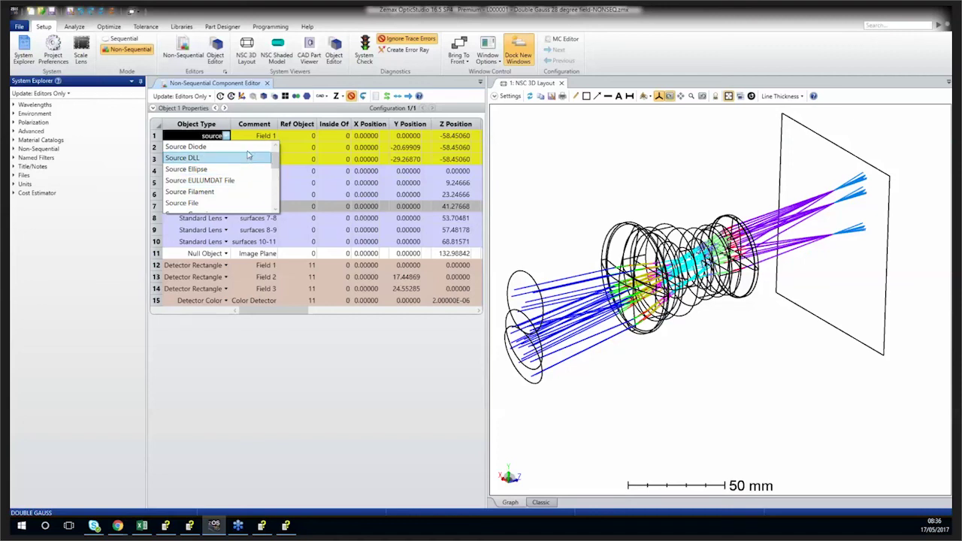
{"action": "left_click_drag", "start_coordinate": [275, 162], "coordinate": [275, 172]}
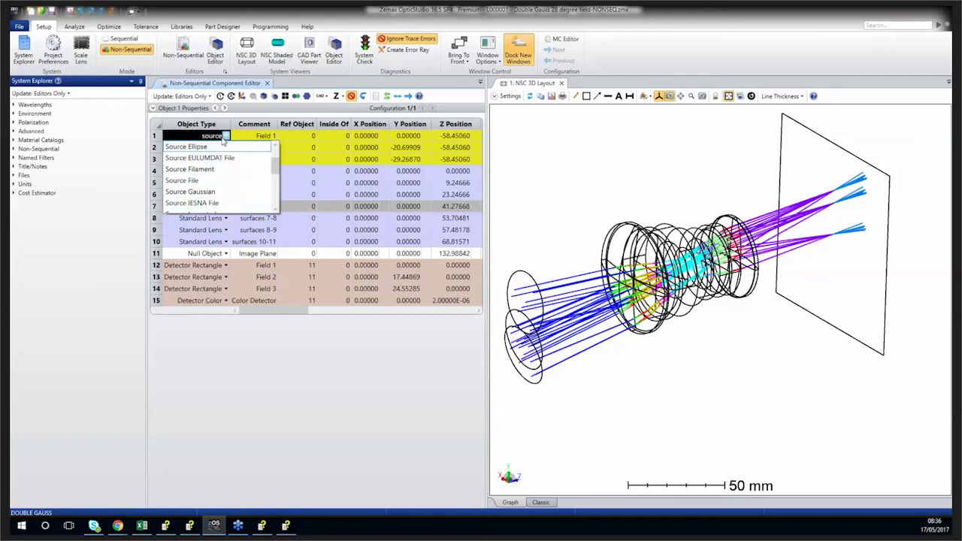
{"action": "left_click", "coordinate": [226, 136]}
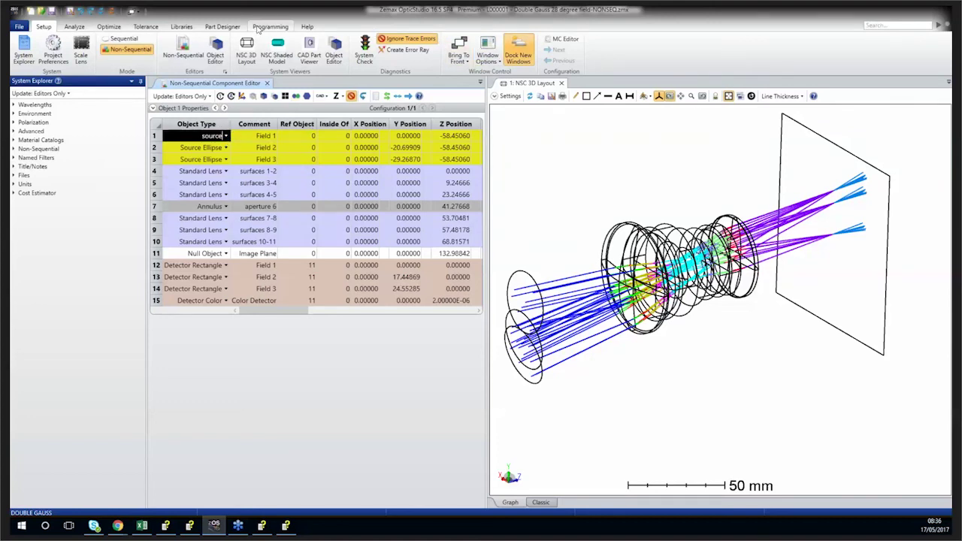
Open the Radiant Source Model download dialog, look through the manufacturers and choose Cree, Inc.
{"action": "left_click", "coordinate": [180, 27]}
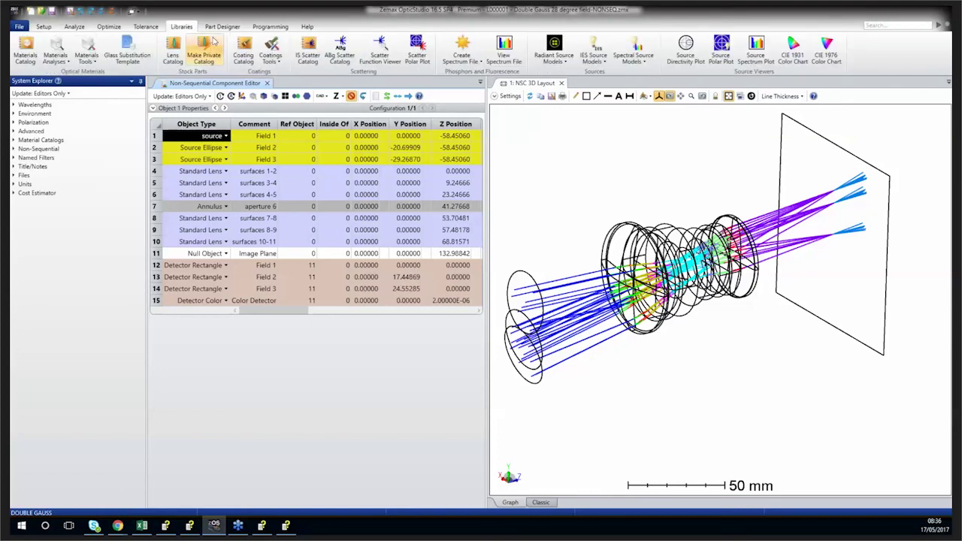
{"action": "left_click", "coordinate": [562, 57]}
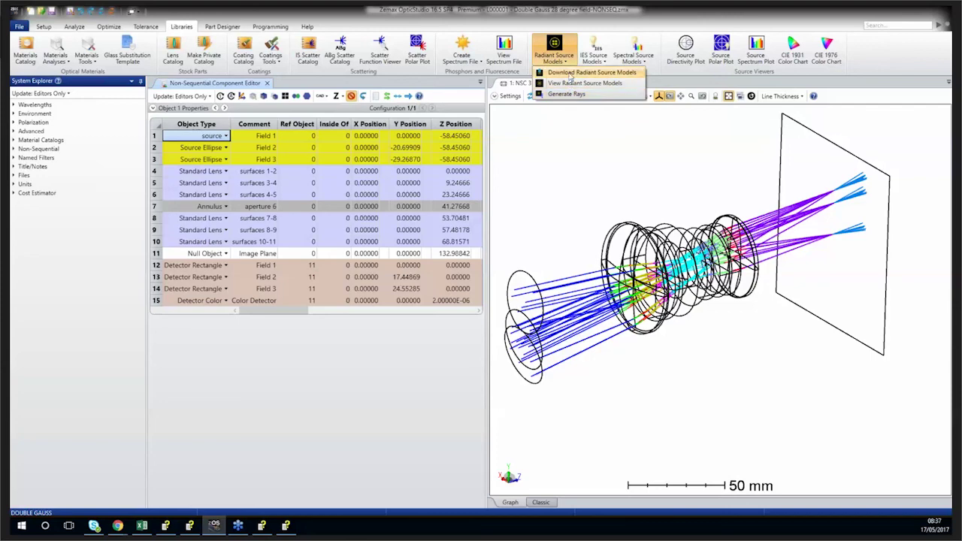
{"action": "left_click", "coordinate": [570, 73]}
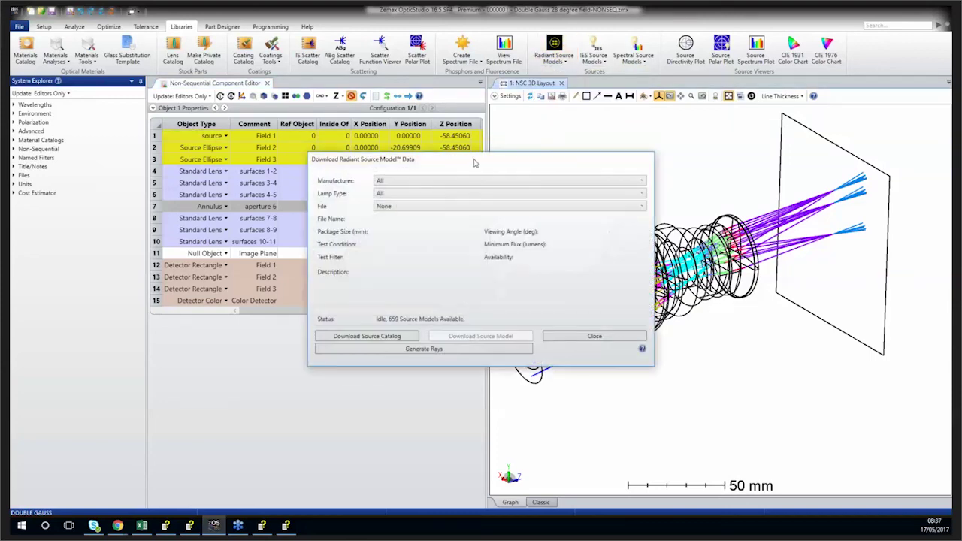
{"action": "left_click", "coordinate": [481, 144]}
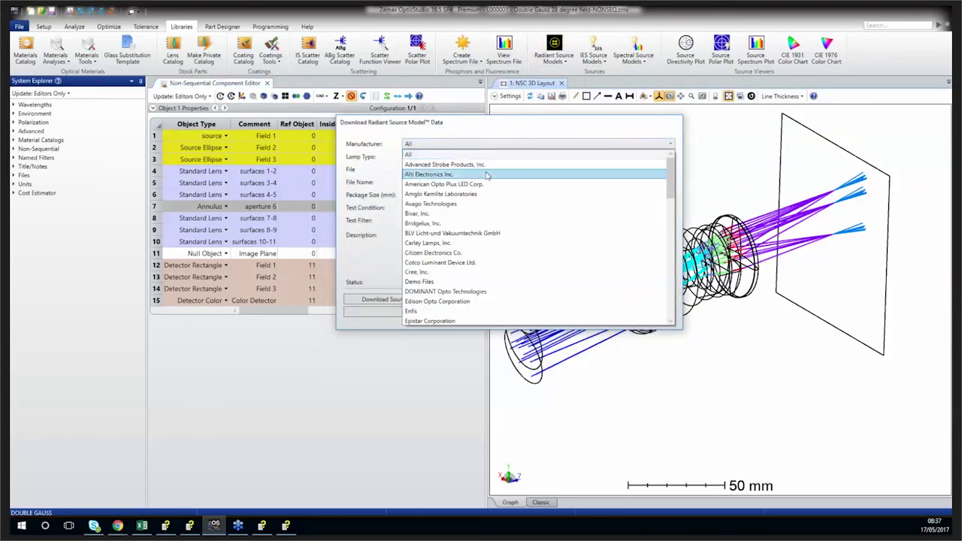
{"action": "scroll", "coordinate": [459, 214], "scroll_direction": "down", "scroll_amount": 2}
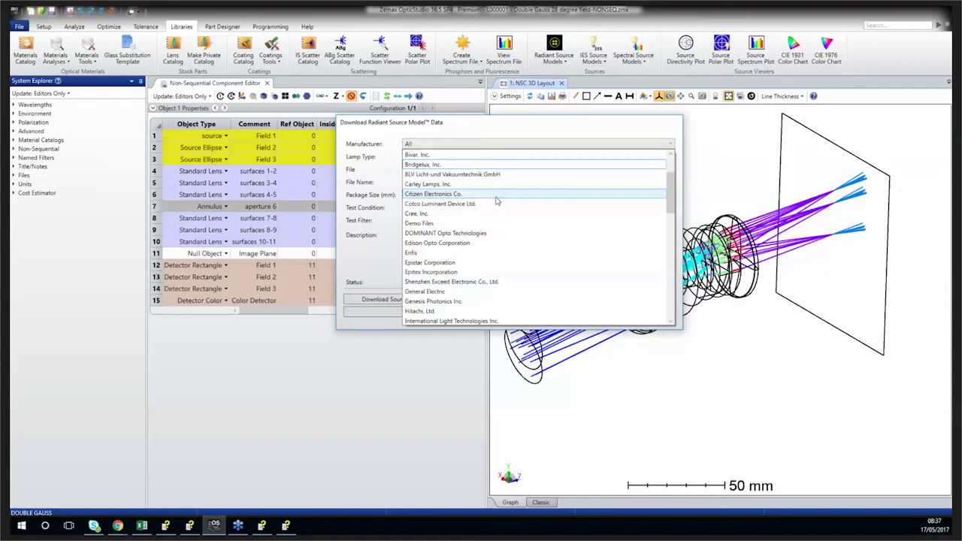
{"action": "scroll", "coordinate": [462, 233], "scroll_direction": "down", "scroll_amount": 7}
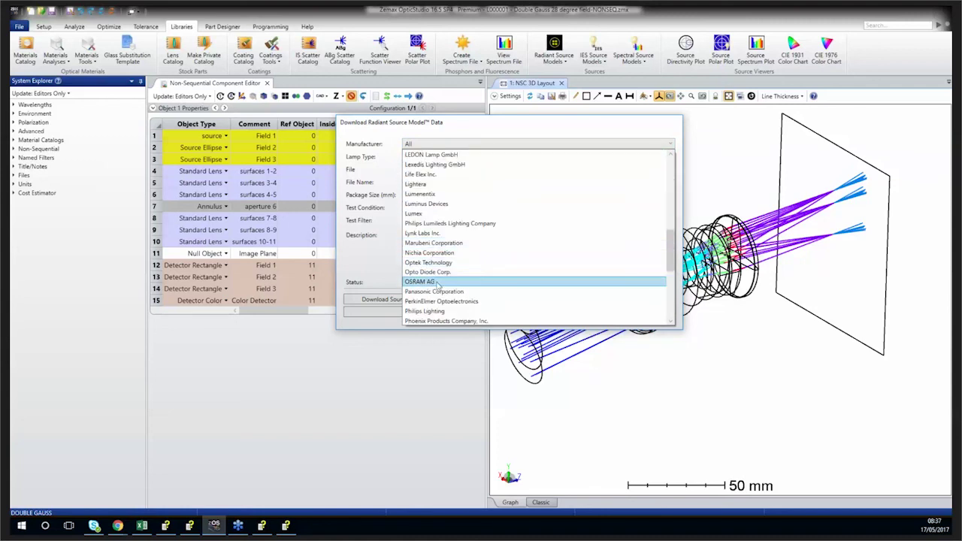
{"action": "scroll", "coordinate": [446, 280], "scroll_direction": "up", "scroll_amount": 3}
{"action": "scroll", "coordinate": [451, 271], "scroll_direction": "up", "scroll_amount": 4}
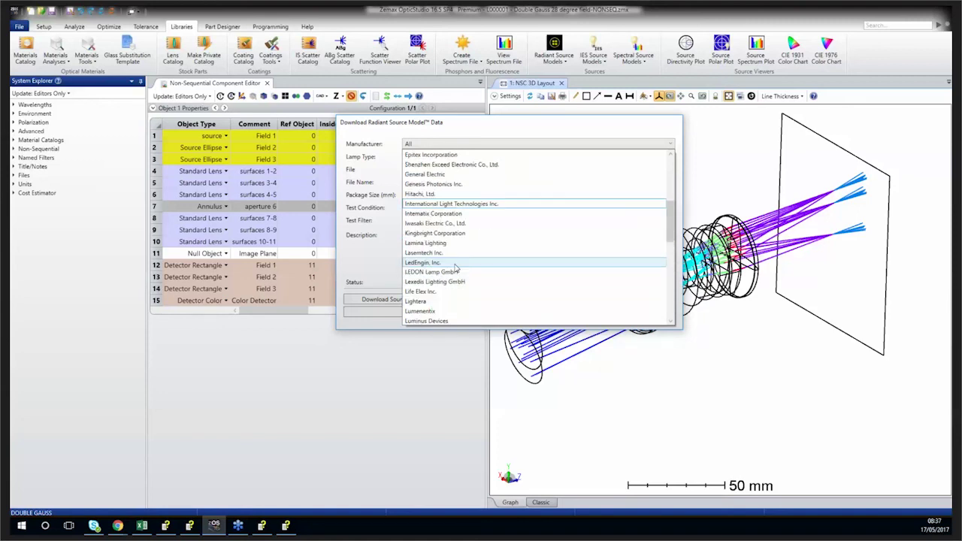
{"action": "scroll", "coordinate": [454, 260], "scroll_direction": "up", "scroll_amount": 3}
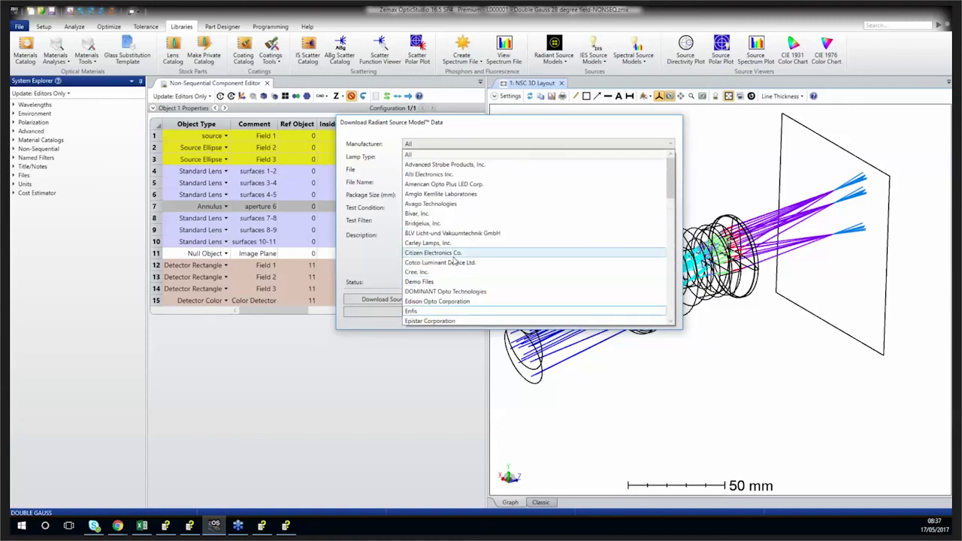
{"action": "left_click", "coordinate": [443, 271]}
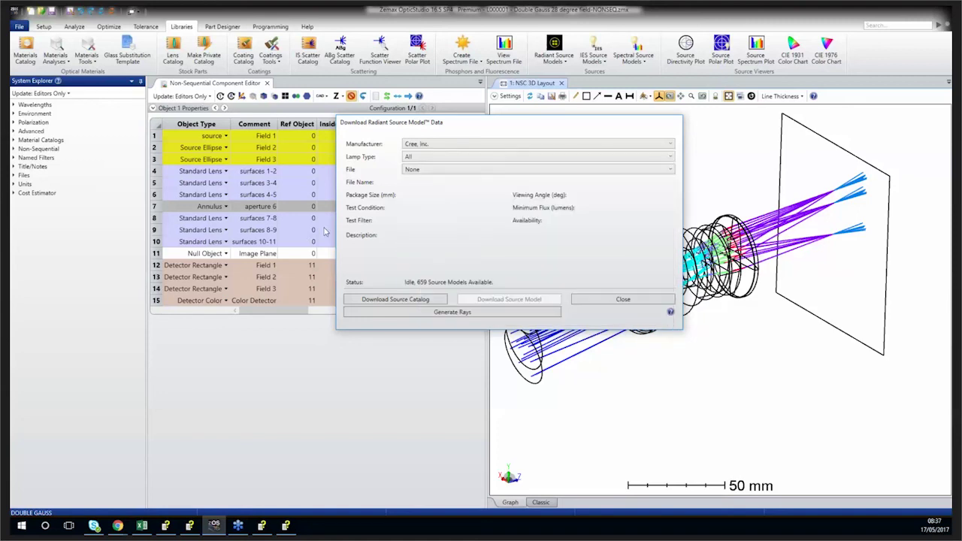
Check the lamp types, keep All, and select the source file Cree, Inc.: XR-C (Green); 520-535 nm.
{"action": "left_click", "coordinate": [443, 158]}
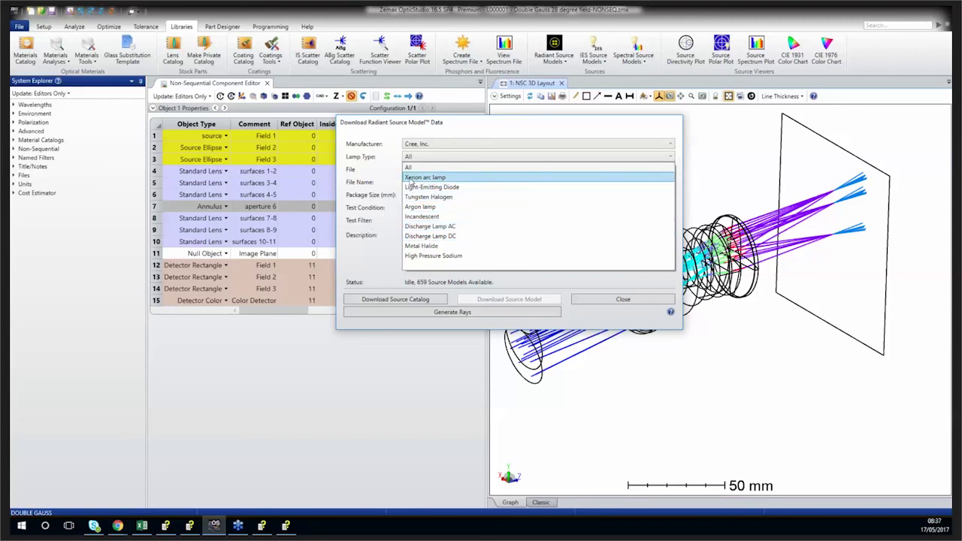
{"action": "left_click", "coordinate": [440, 177]}
{"action": "left_click", "coordinate": [441, 170]}
{"action": "left_click", "coordinate": [441, 171]}
{"action": "left_click", "coordinate": [441, 157]}
{"action": "left_click", "coordinate": [437, 169]}
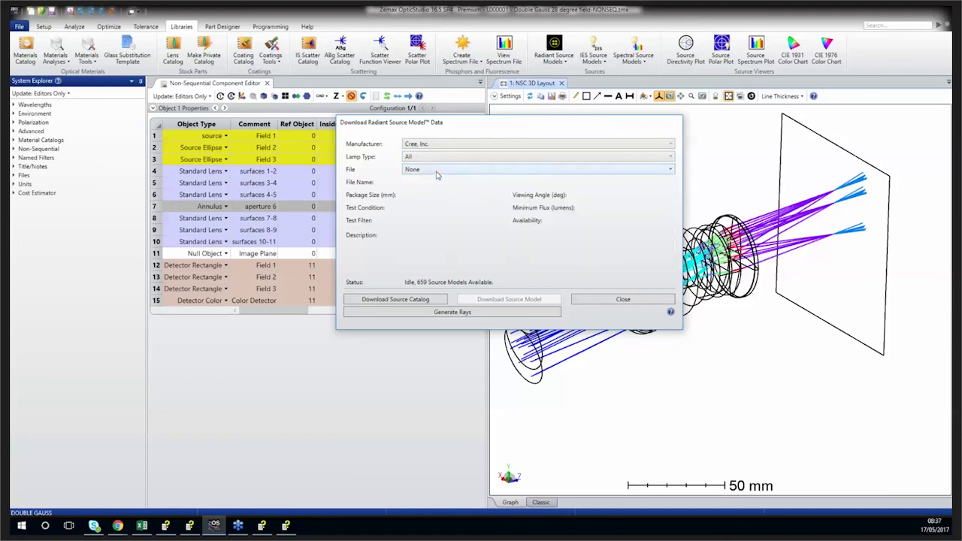
{"action": "left_click", "coordinate": [438, 171]}
{"action": "scroll", "coordinate": [479, 209], "scroll_direction": "down", "scroll_amount": 20}
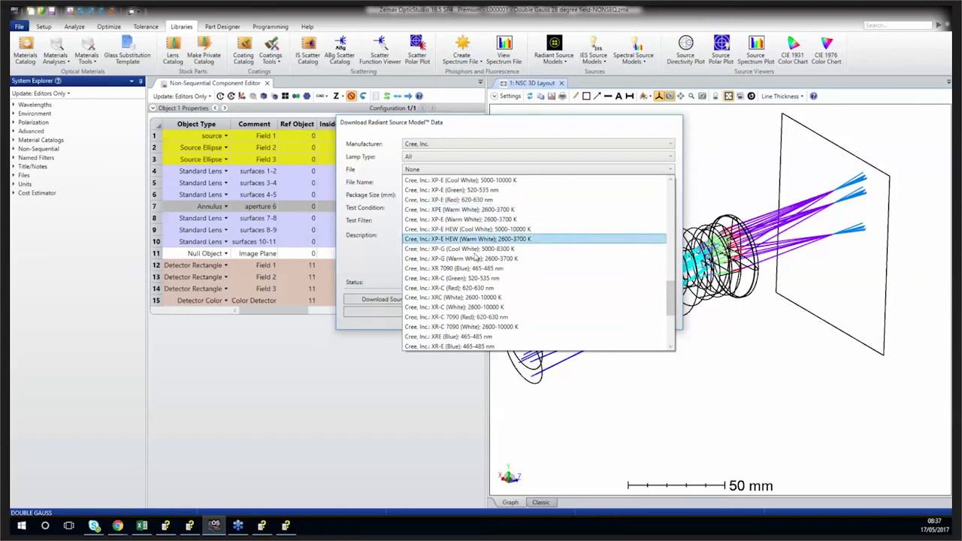
{"action": "left_click", "coordinate": [480, 278]}
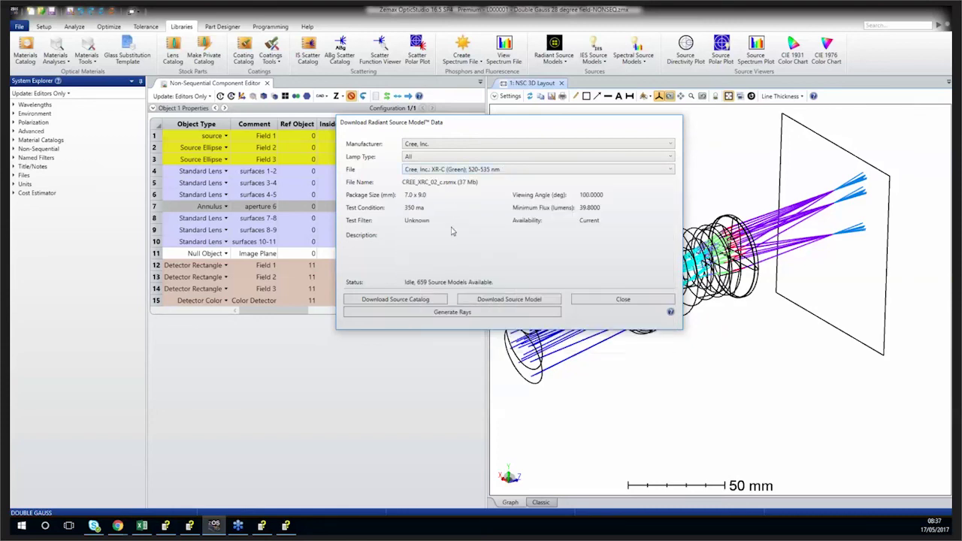